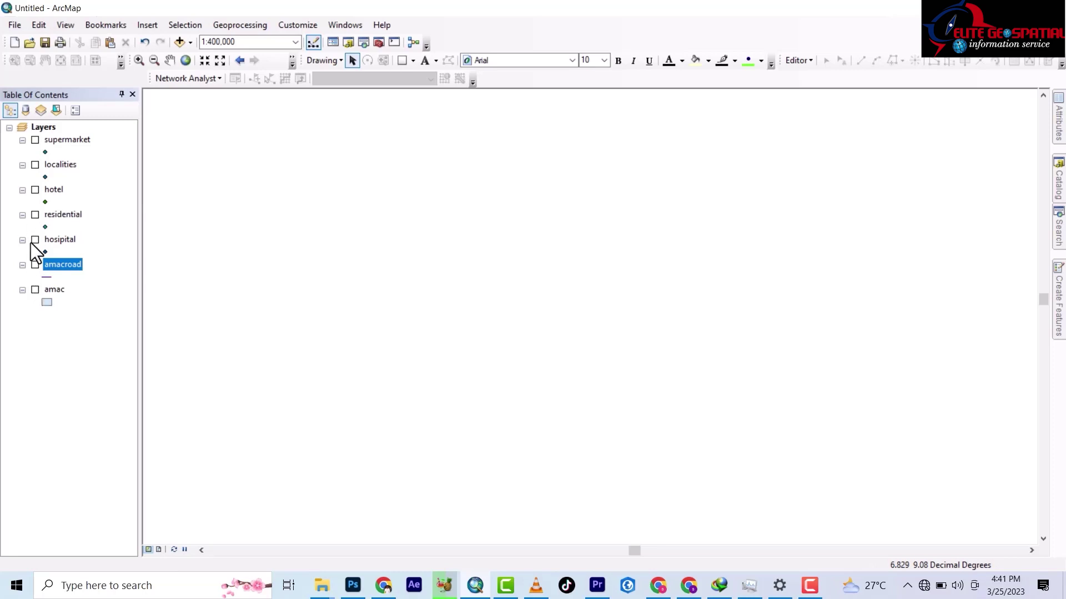
Display the residential, hosipital, amacroad and amac layers together, and hide all of them again except residential
left_click(35, 215)
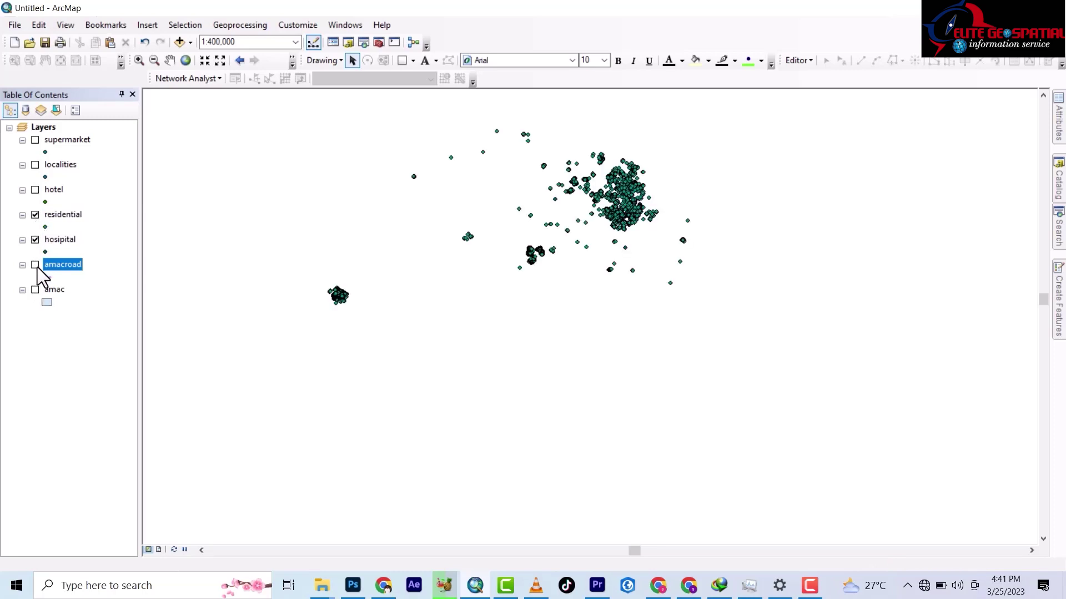
left_click(35, 290)
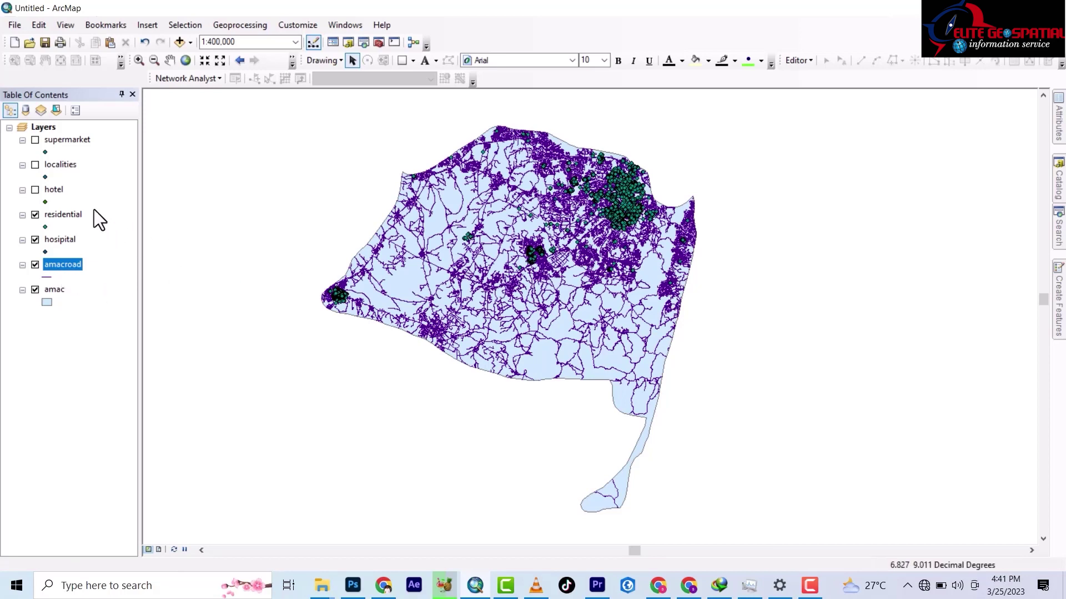
left_click(35, 240)
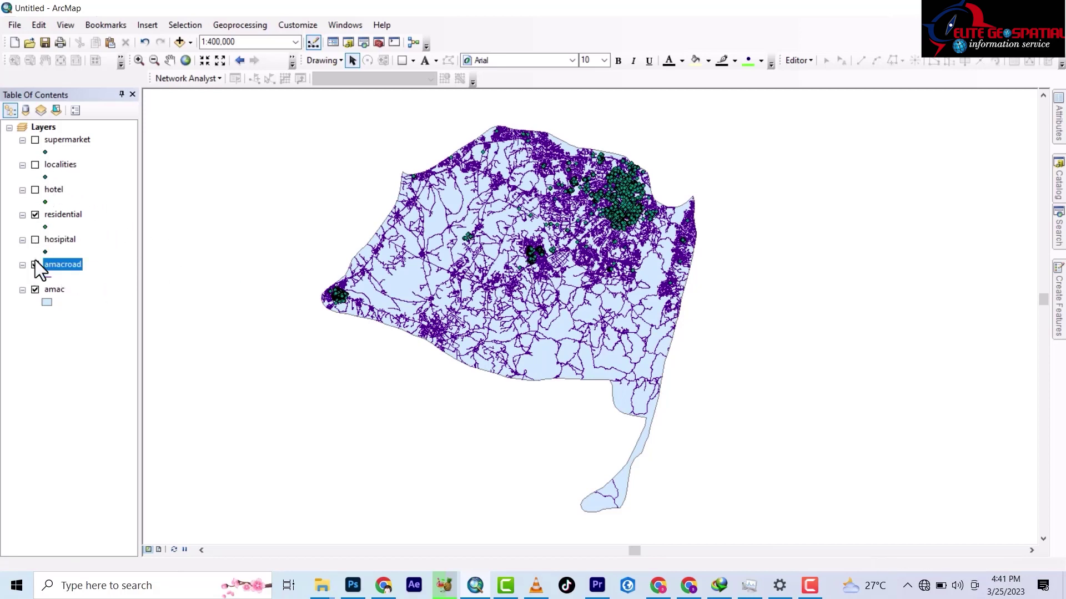
left_click(35, 265)
left_click(35, 290)
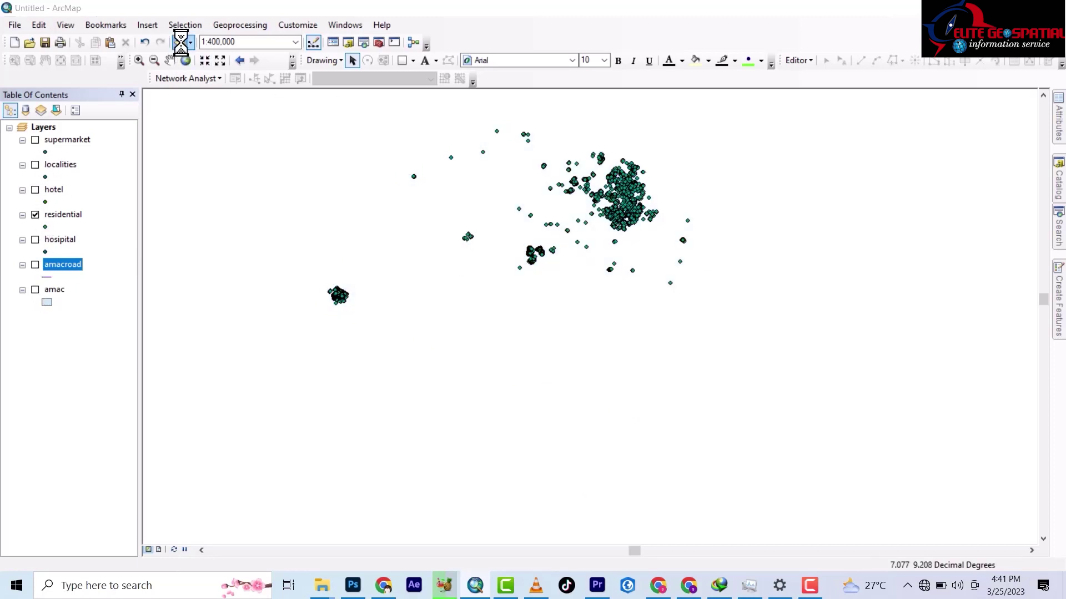
Add the building polygon layer to the map and inspect its footprints against the residential points at close range
left_click(180, 41)
scroll(503, 171, "down", 3)
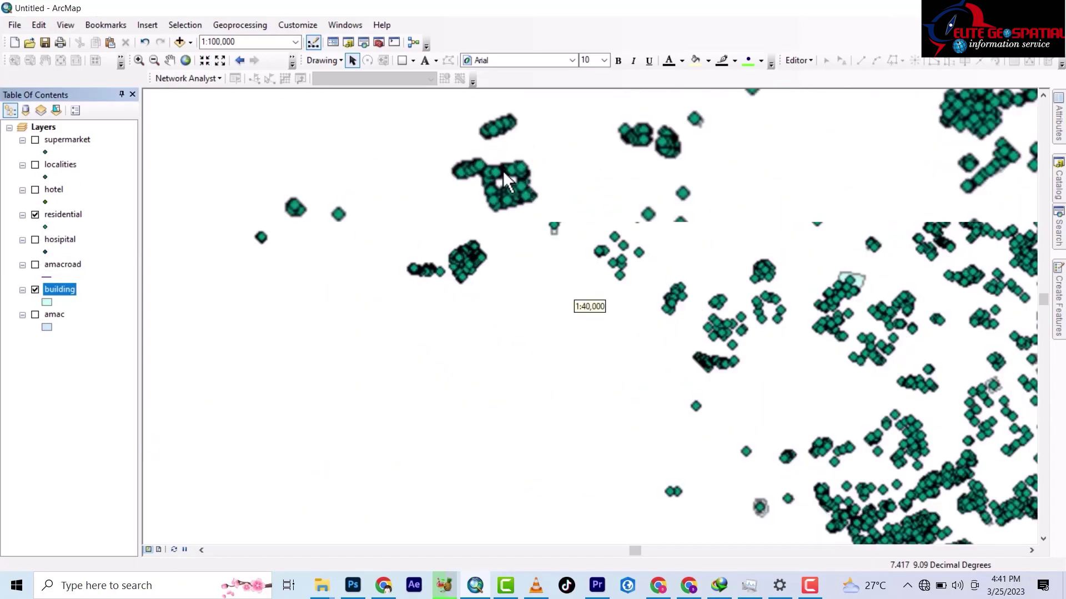
scroll(503, 171, "down", 7)
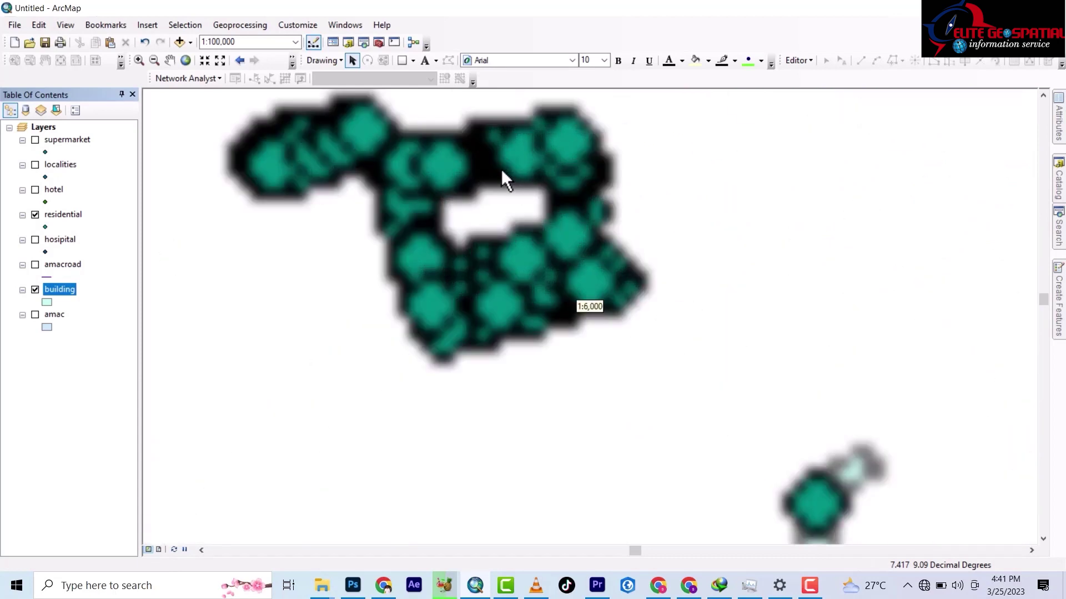
scroll(450, 189, "down", 3)
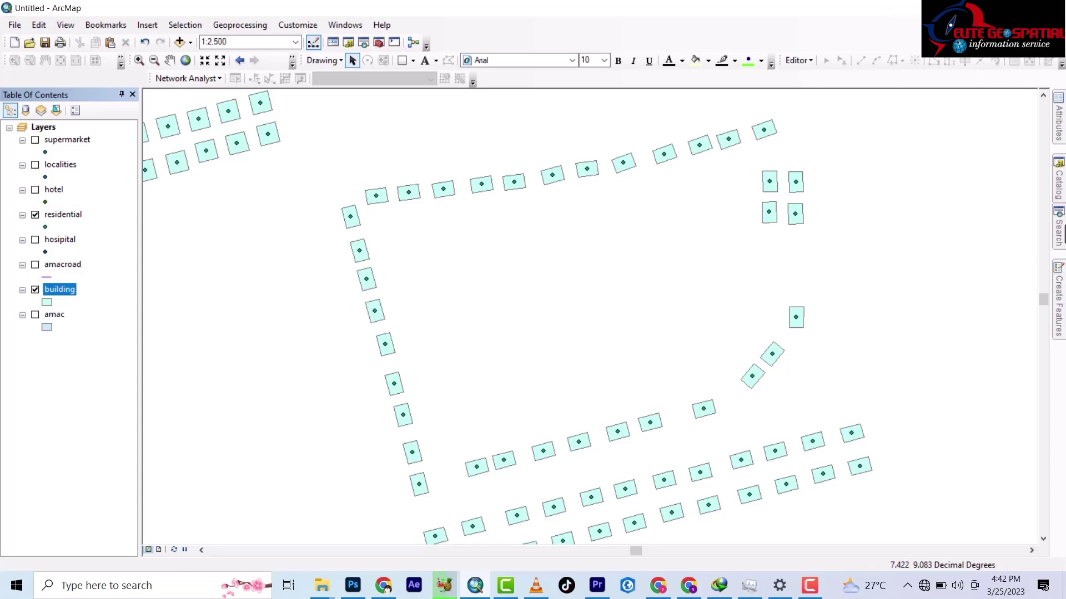
Search the geoprocessing tools for "feature to point"
left_click(1060, 231)
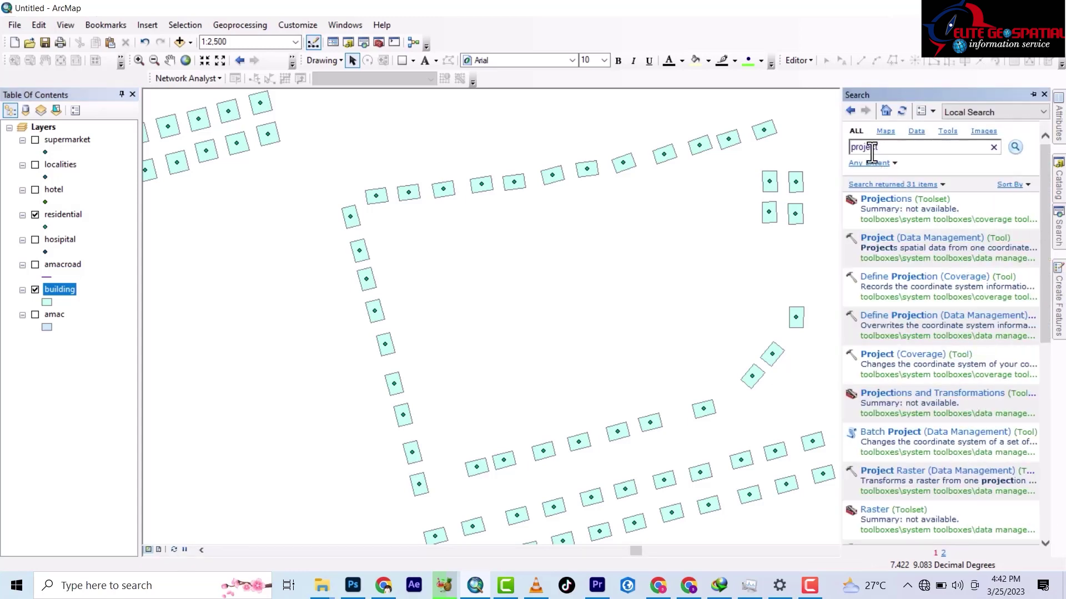
left_click_drag(912, 150, 811, 161)
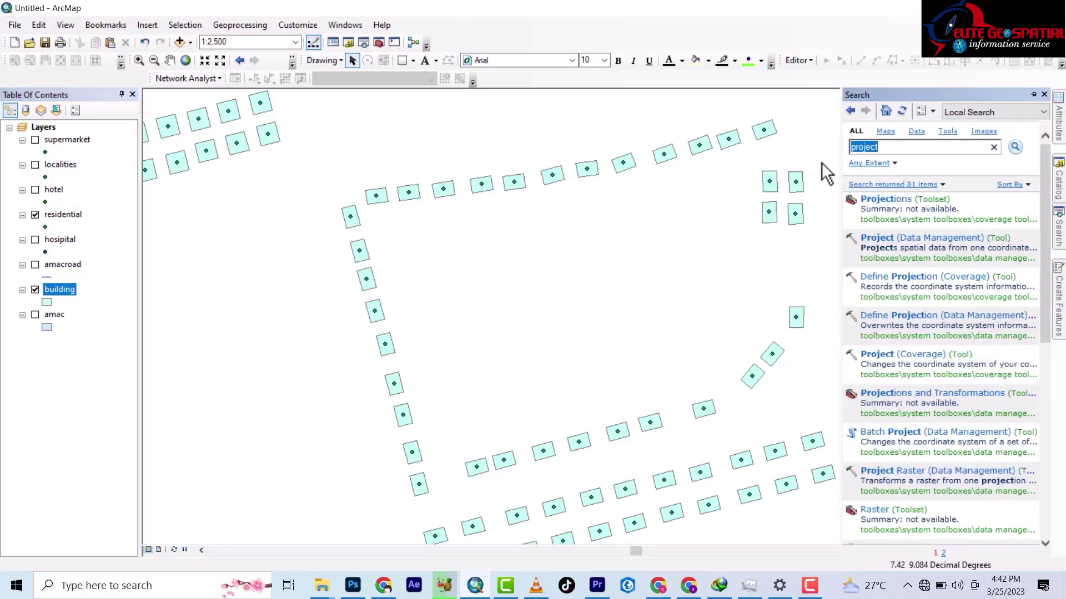
type("p")
key("BackSpace")
key("BackSpace")
type("feature to")
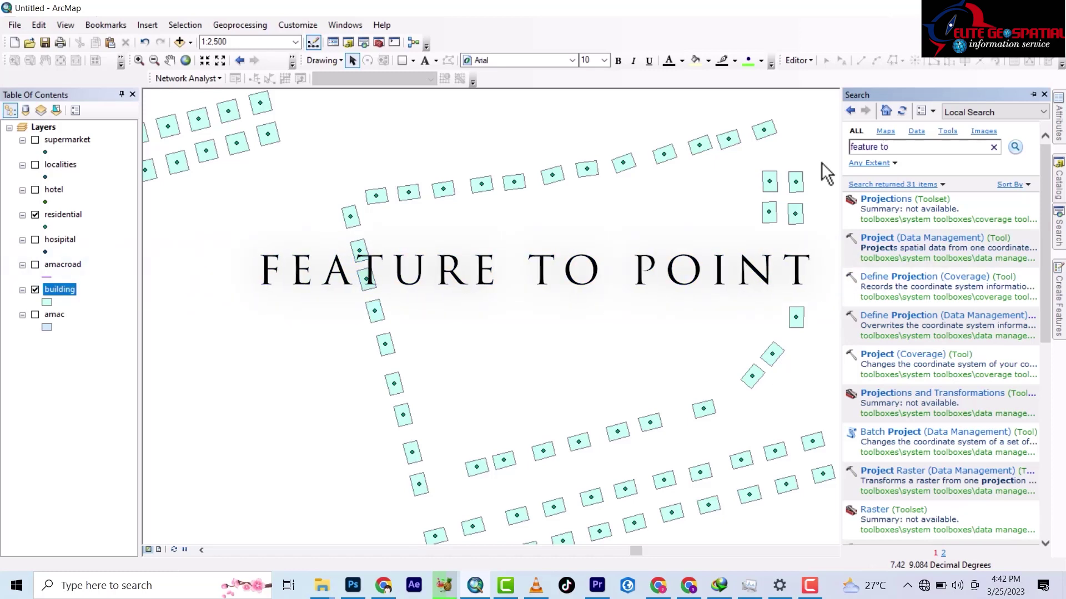
type(" pi")
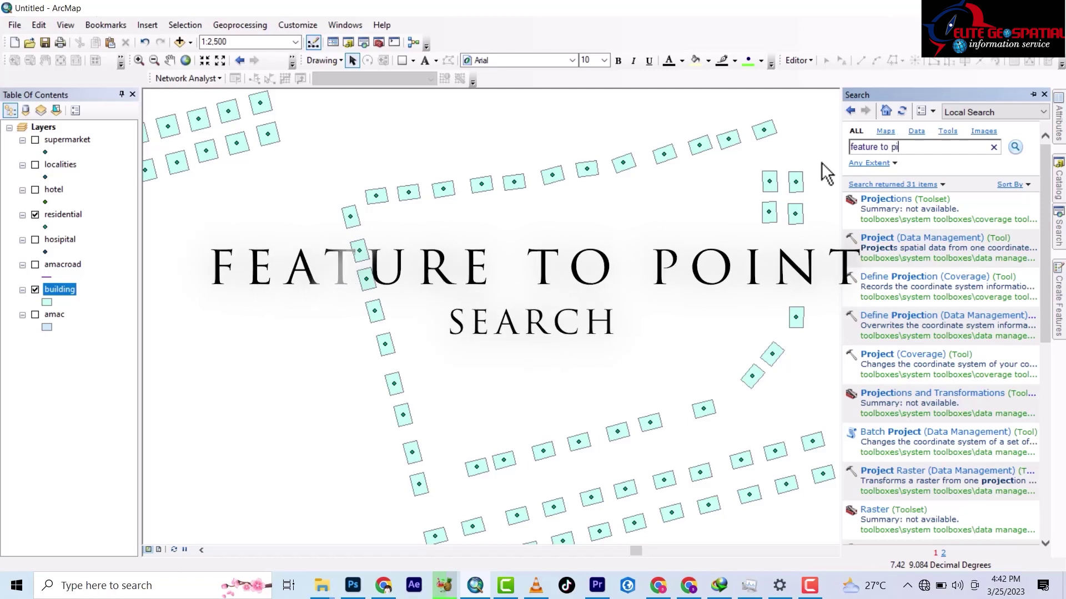
type("oi")
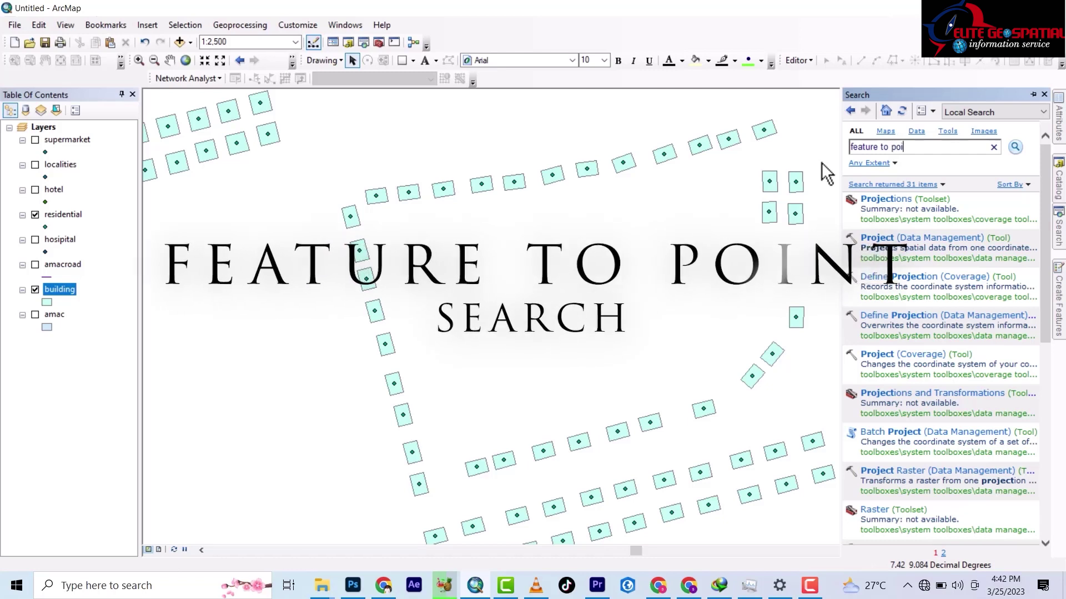
type("nt")
key("Return")
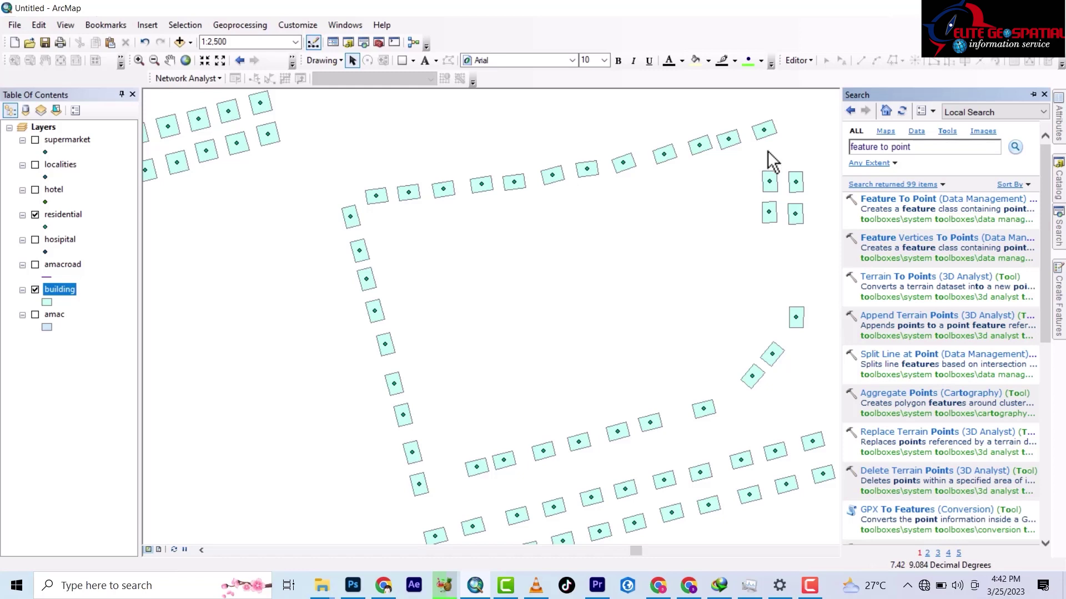
Run Feature To Point on the building layer, keeping the default output feature class
left_click(898, 200)
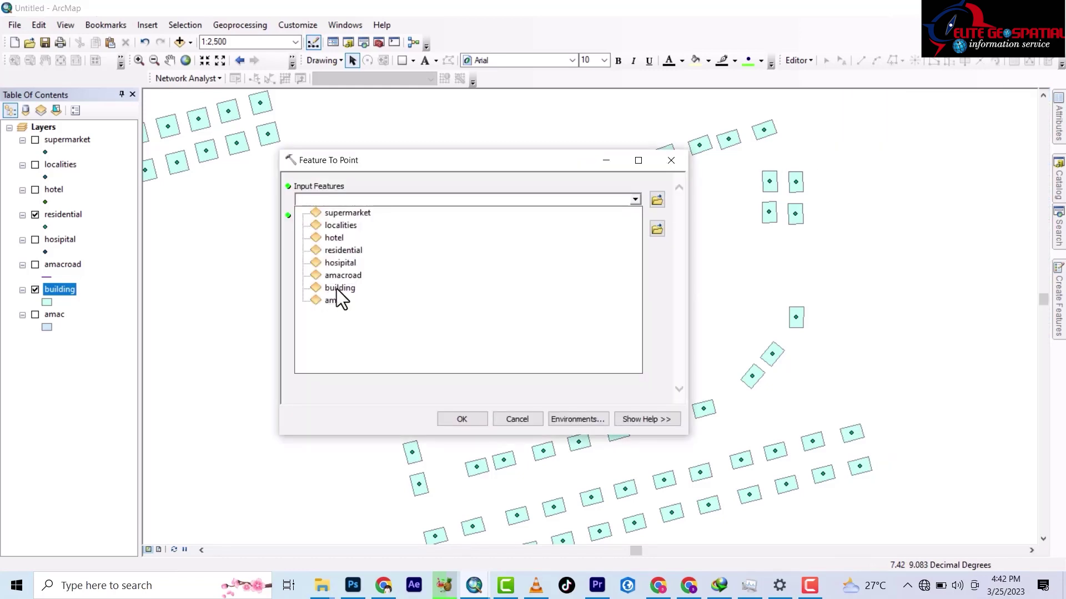
left_click(334, 287)
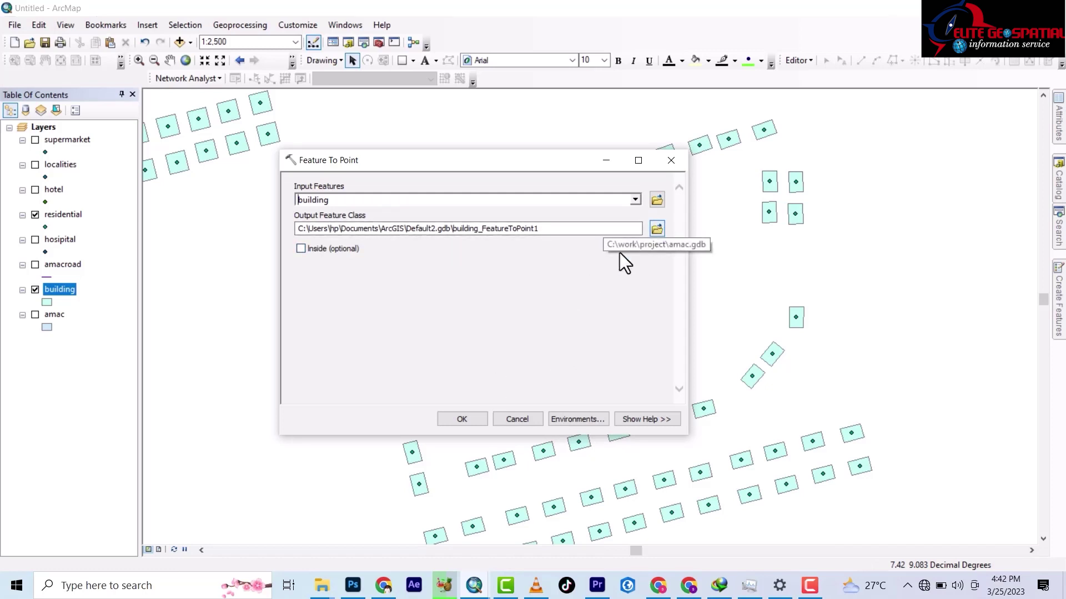
left_click(463, 419)
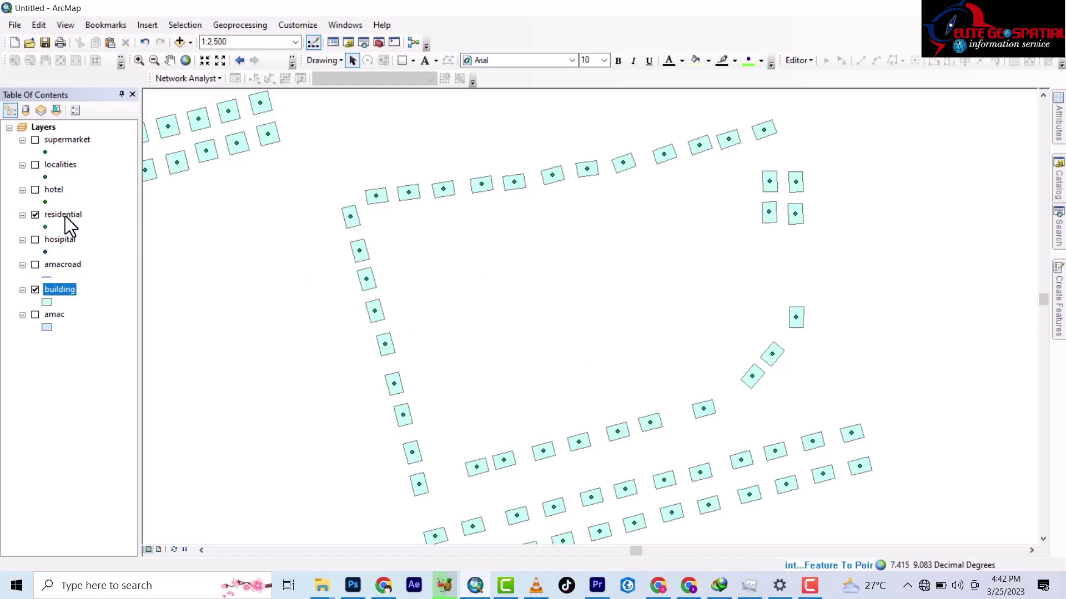
Remove the building polygon layer from the map
right_click(61, 289)
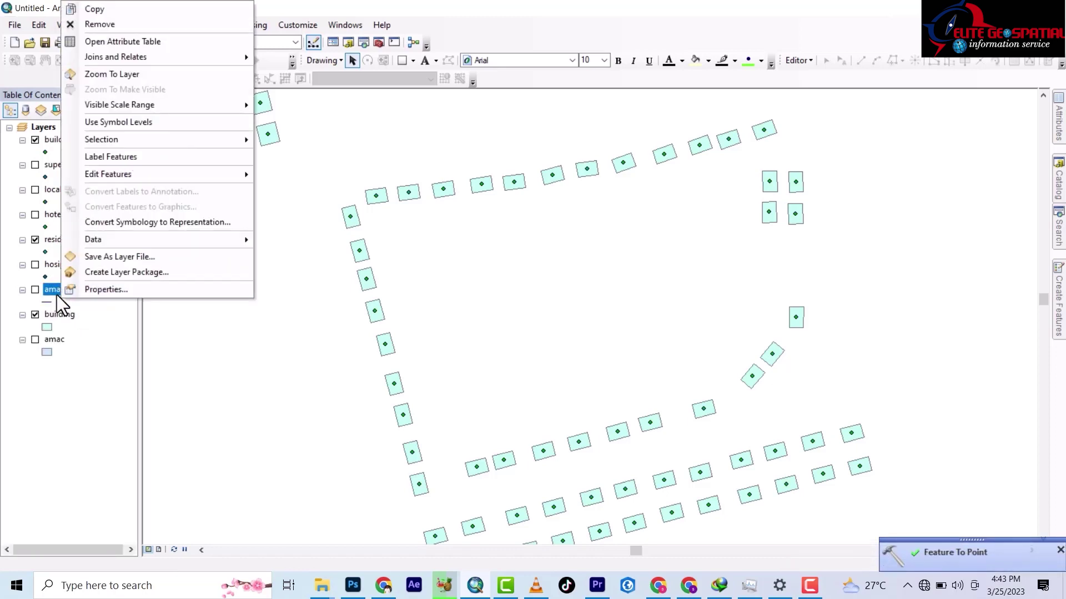
right_click(55, 318)
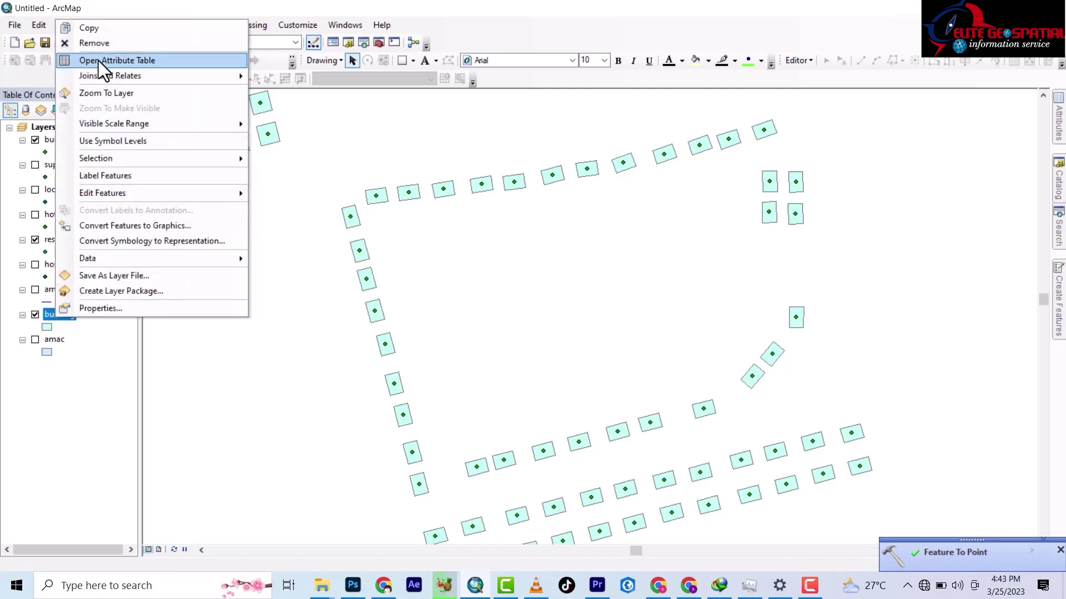
left_click(99, 43)
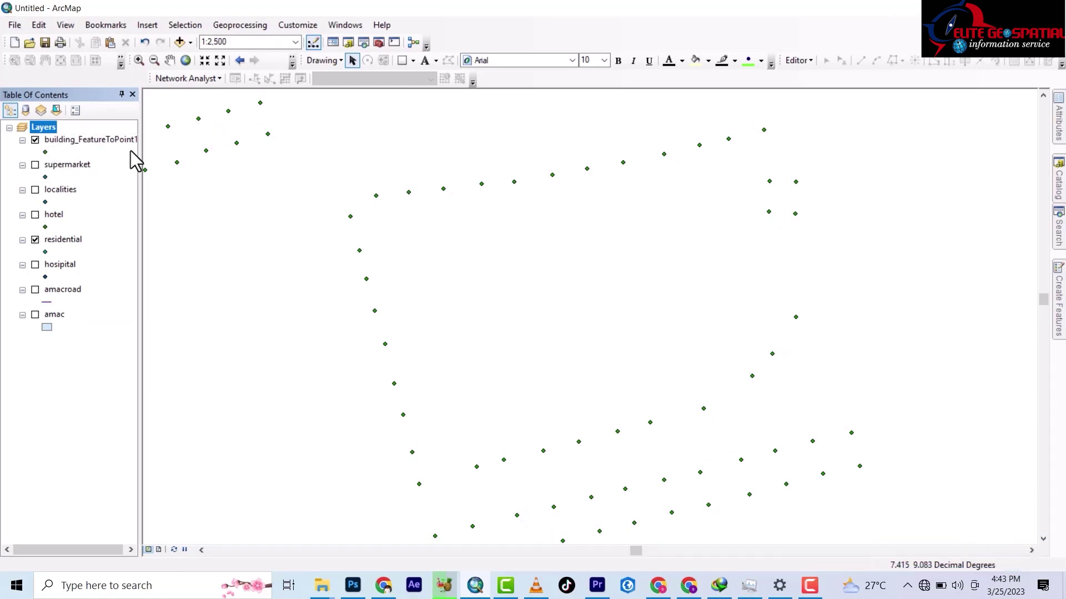
Inspect the converted building points across a wider area and remove the building_FeatureToPoint1 layer from the map
scroll(496, 230, "up", 2)
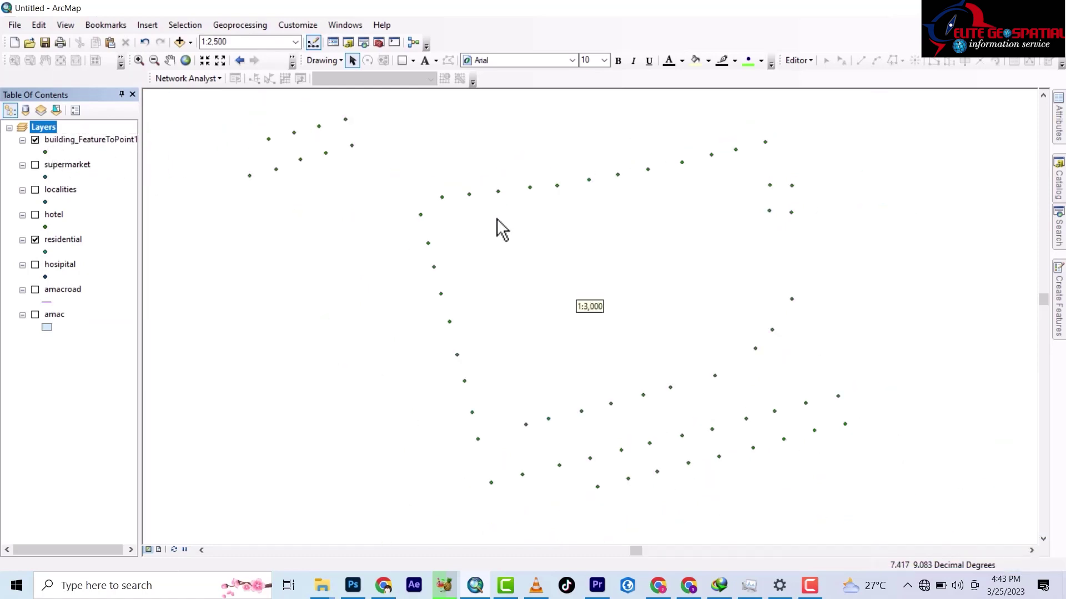
scroll(498, 219, "up", 2)
scroll(499, 220, "up", 3)
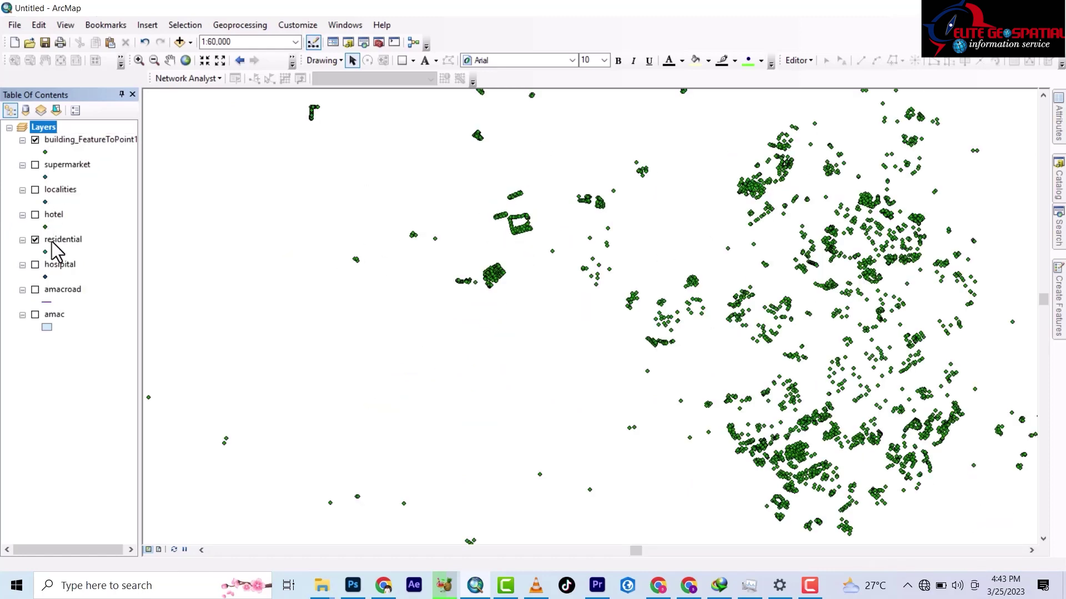
right_click(84, 140)
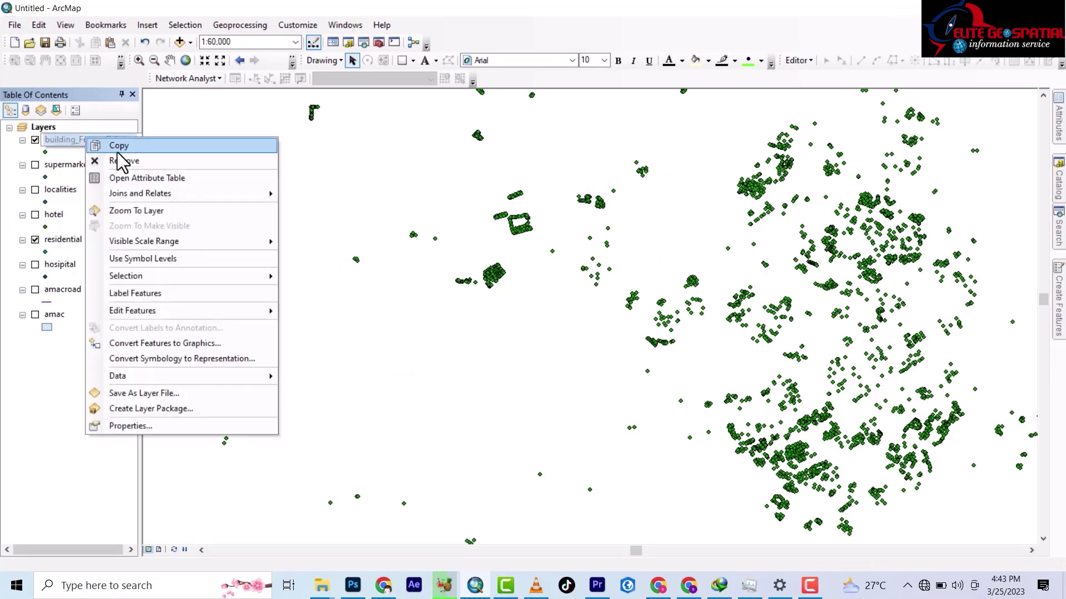
left_click(124, 161)
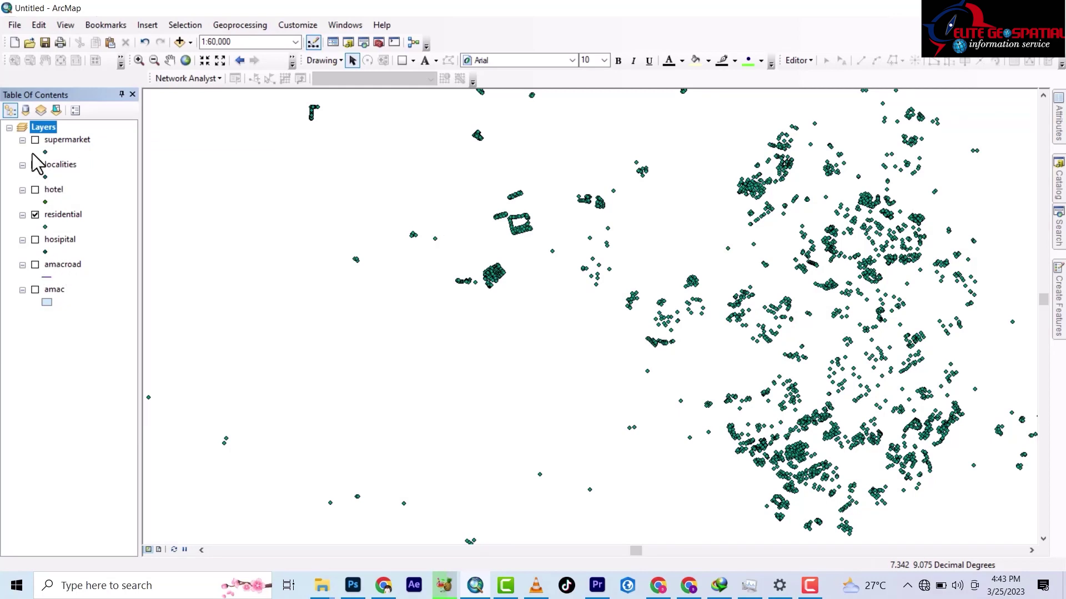
Hide the residential layer and display the amacroad layer instead
left_click(36, 216)
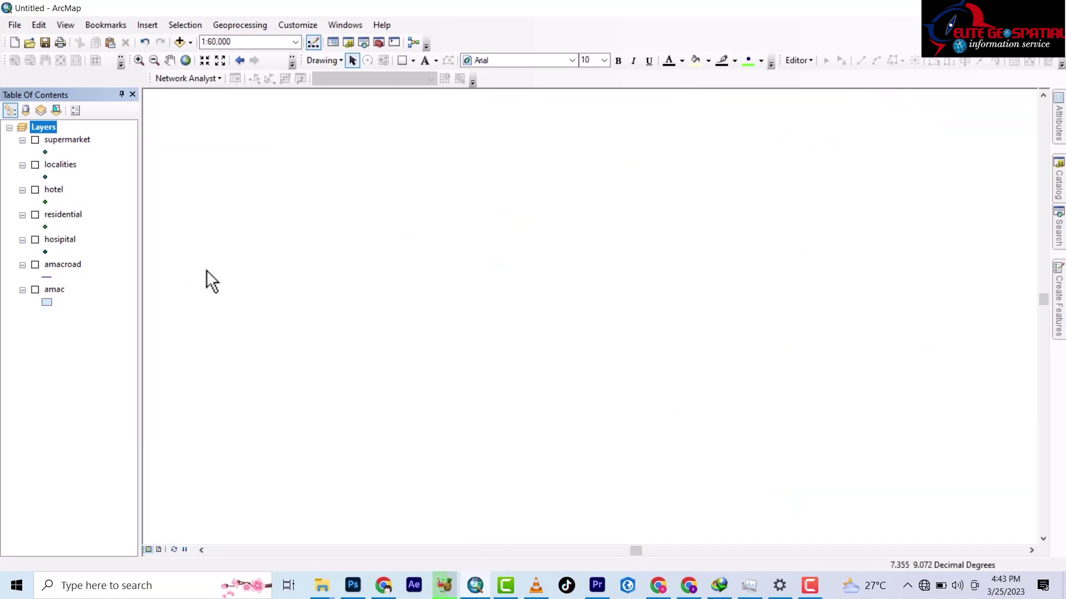
left_click(35, 265)
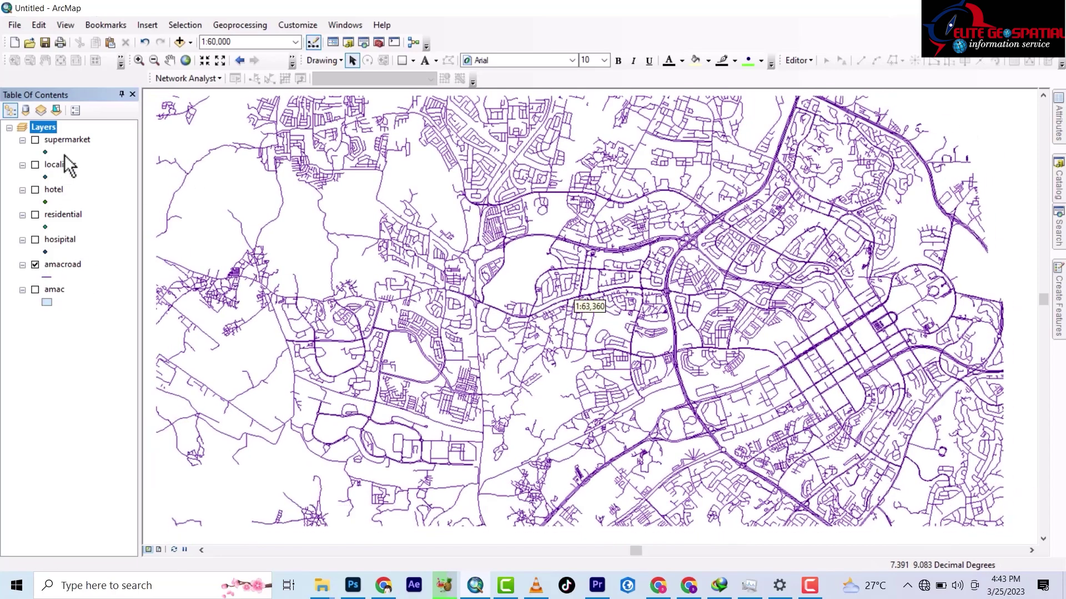
scroll(358, 282, "down", 1)
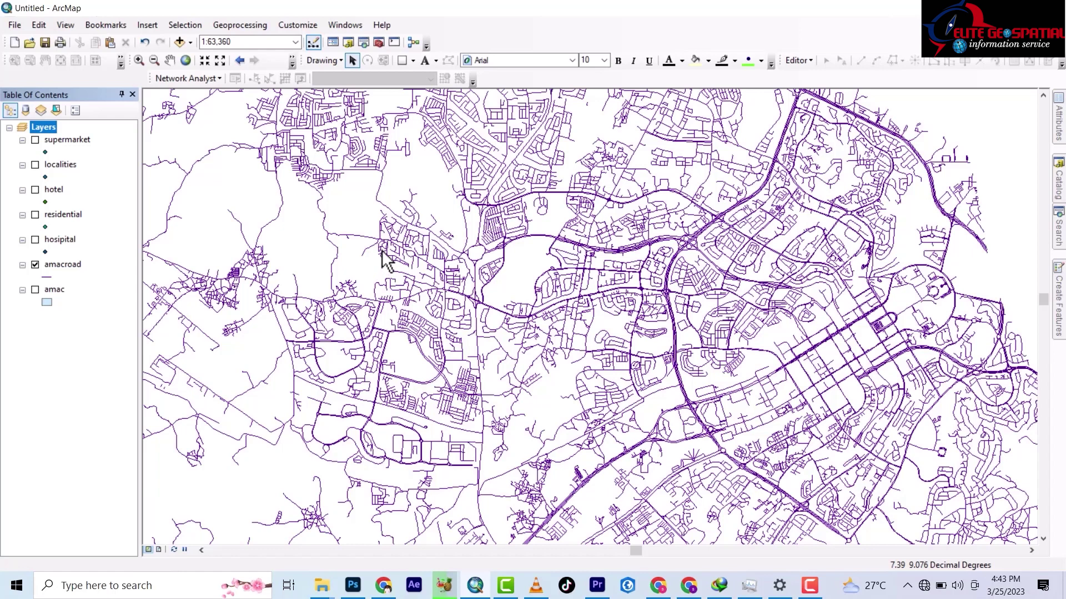
Check the coordinate system of the amacroad layer in its data source properties
left_click(71, 265)
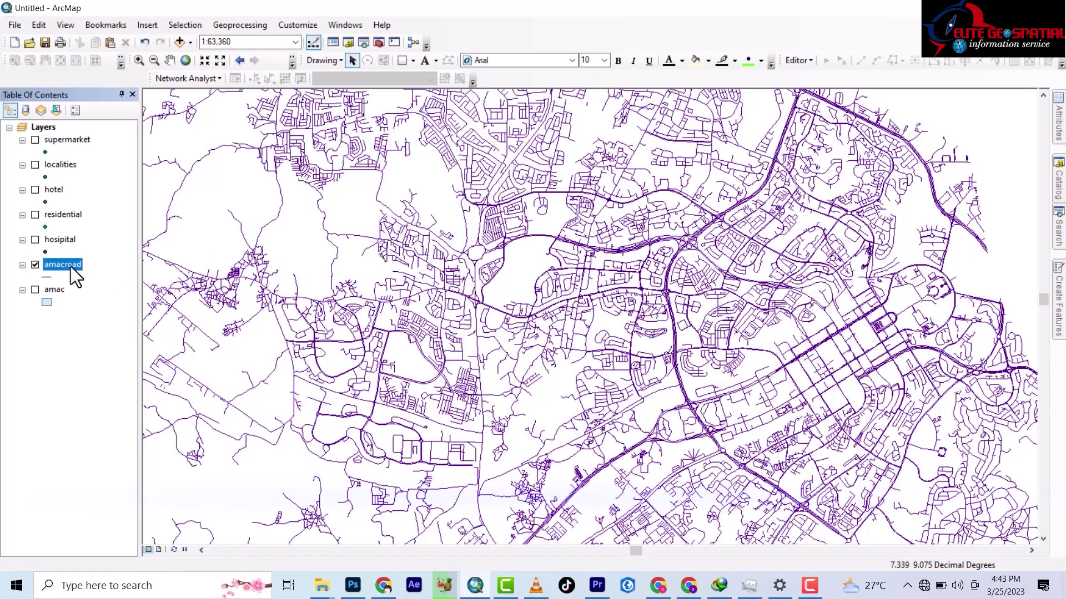
right_click(71, 266)
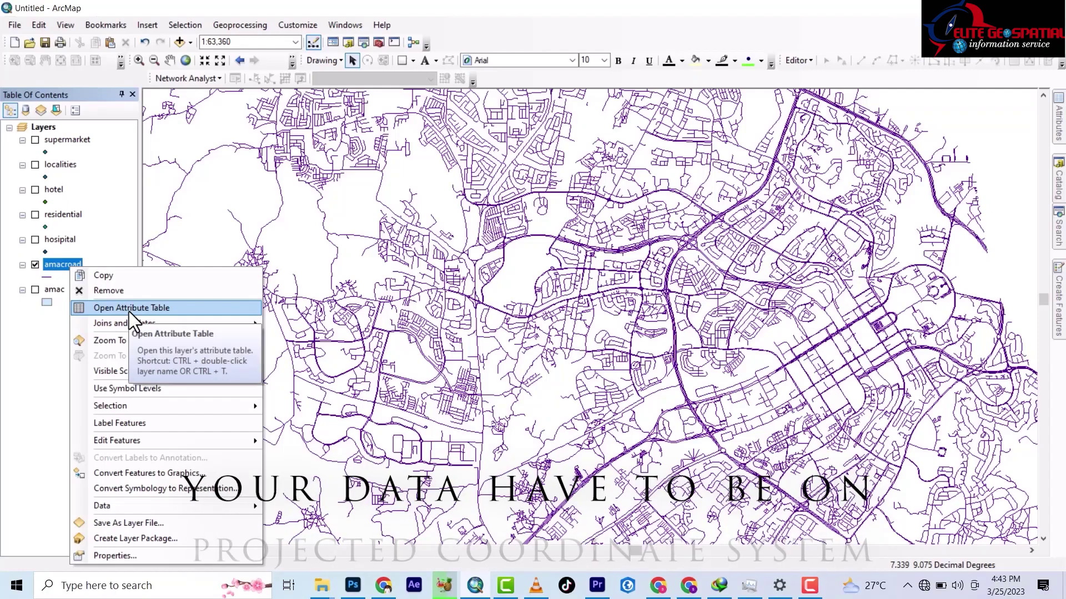
left_click(113, 553)
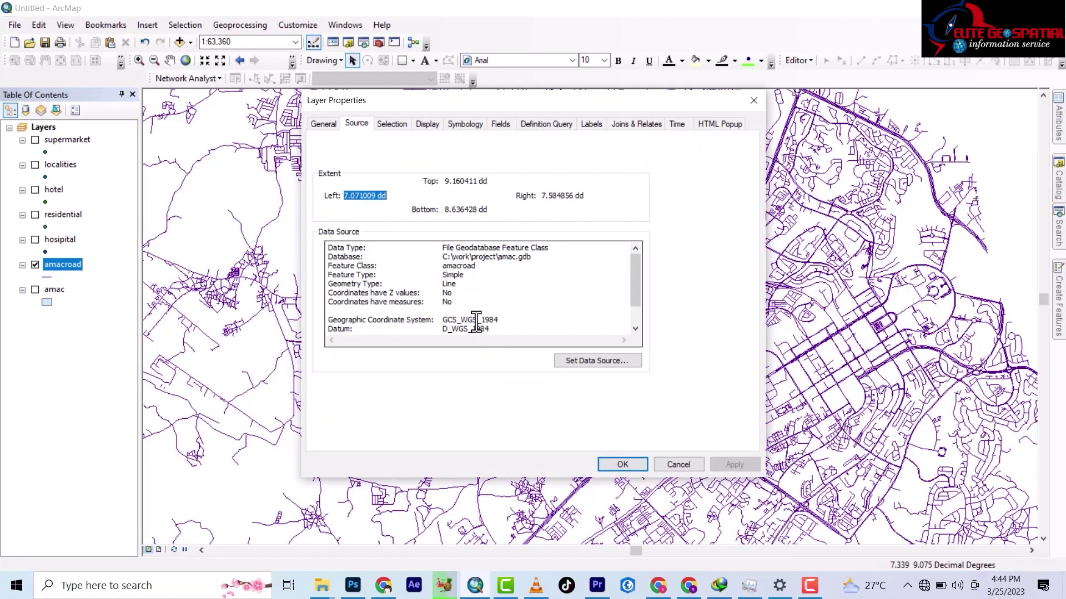
left_click(477, 322)
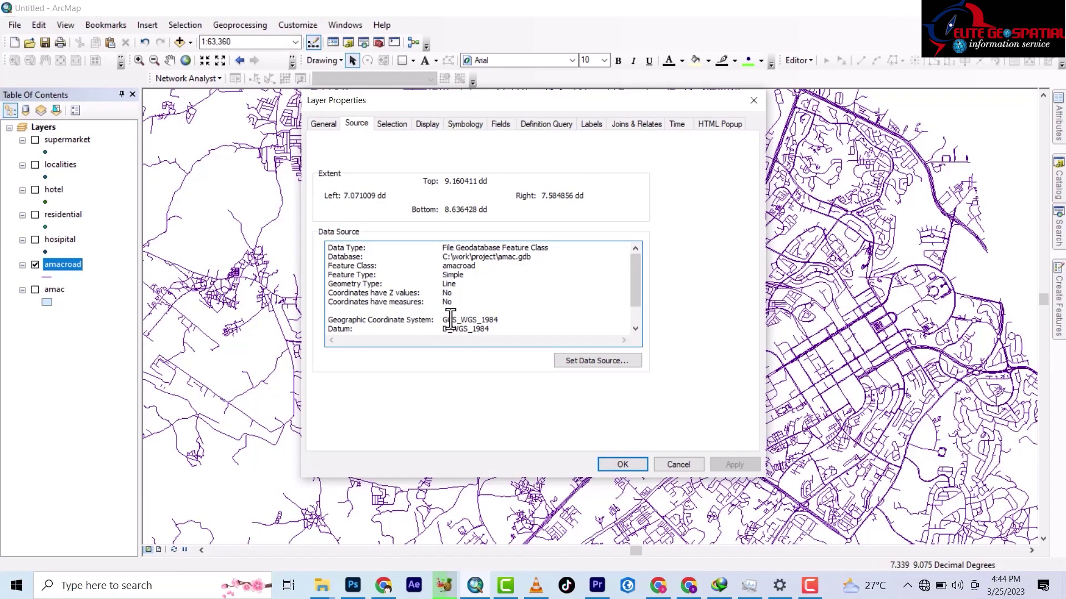
left_click(622, 465)
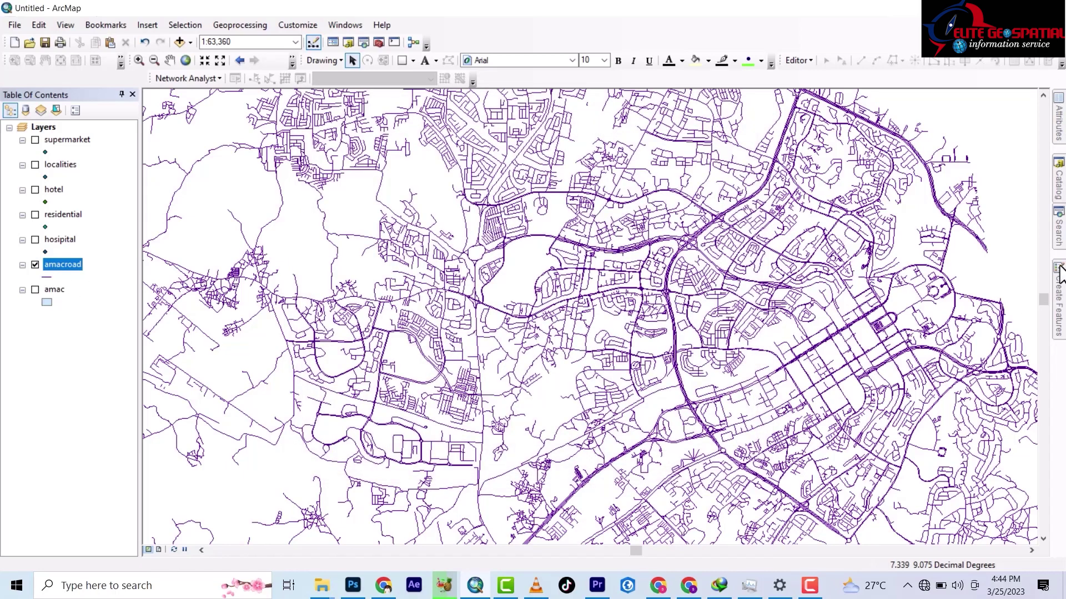
Search the geoprocessing tools for "project"
left_click(1058, 225)
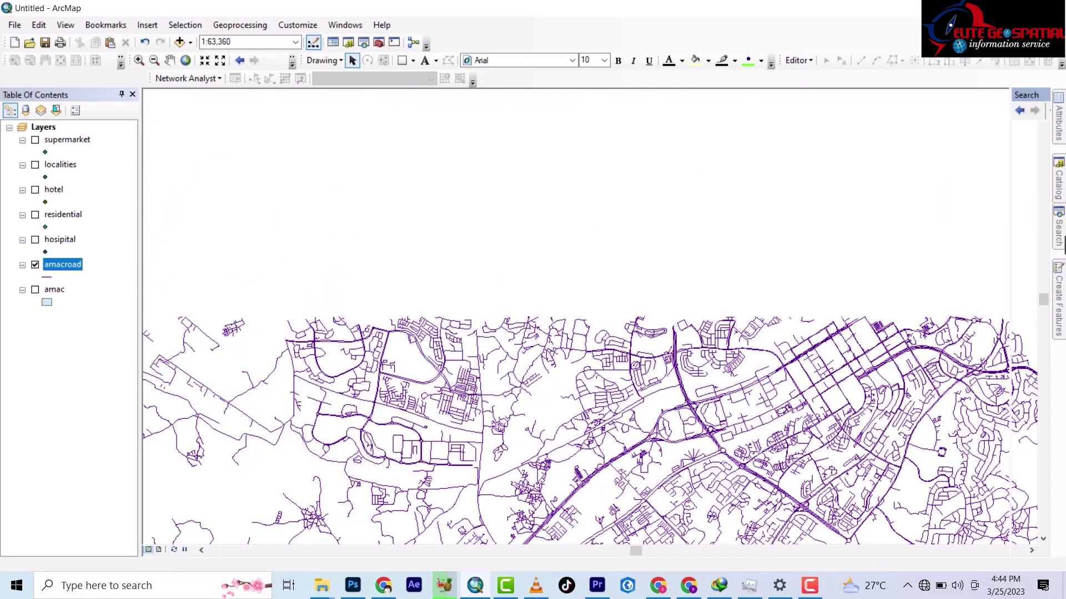
left_click_drag(936, 147, 835, 154)
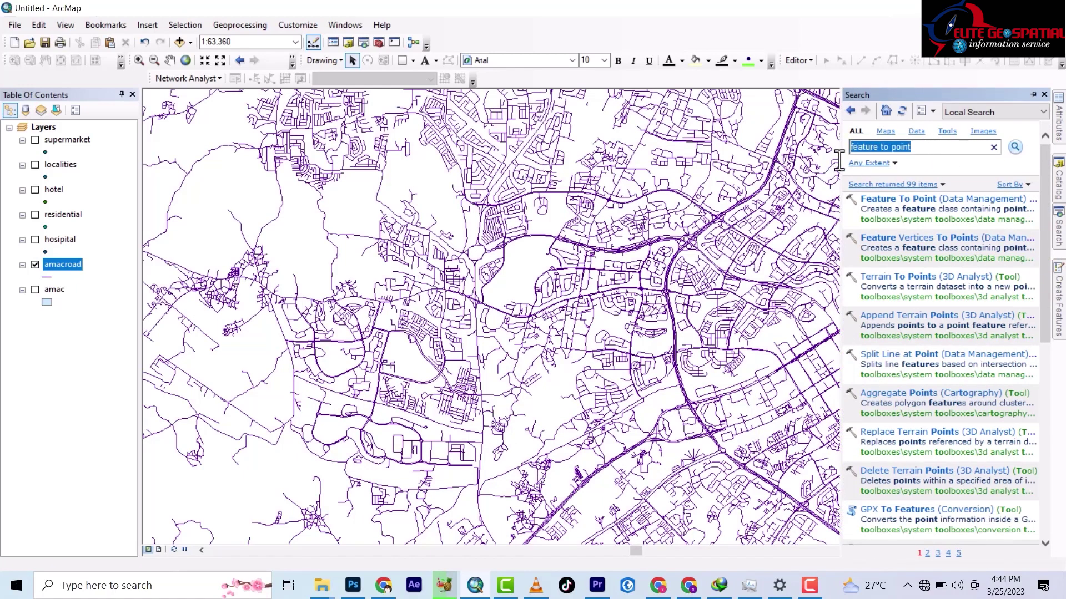
type("pr")
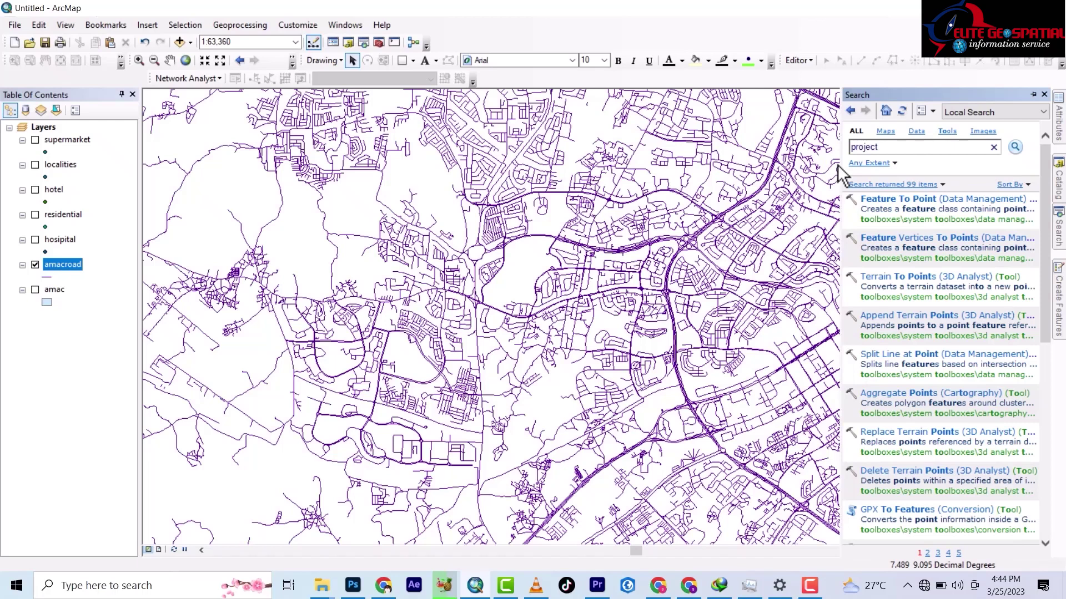
type("oject")
key("Return")
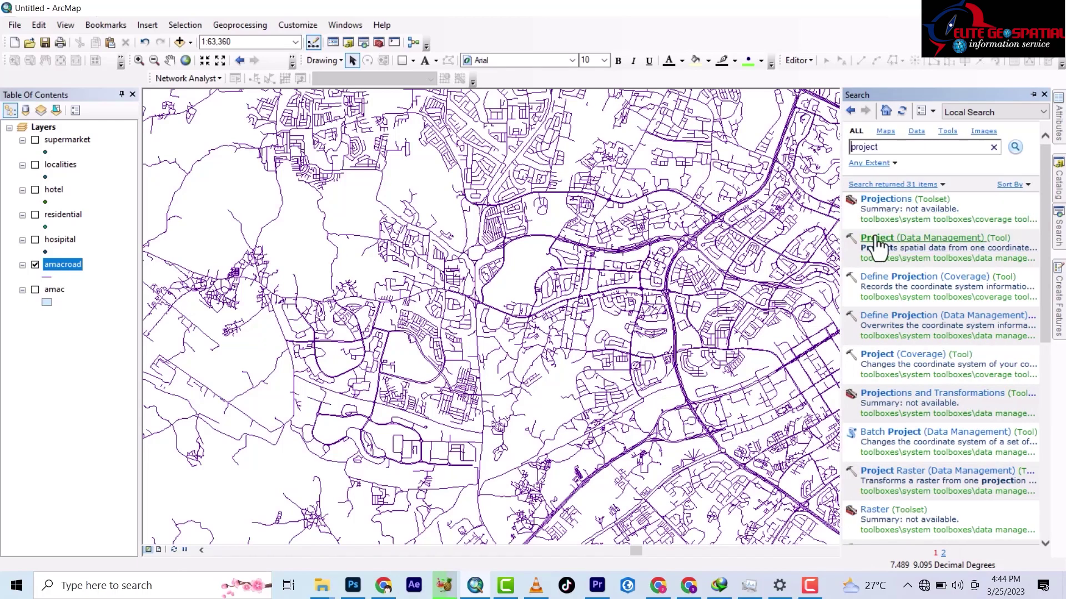
Start the Project (Data Management) tool with the amacroad layer as its input dataset
left_click(878, 244)
left_click(882, 244)
scroll(916, 244, "down", 5)
scroll(913, 243, "up", 5)
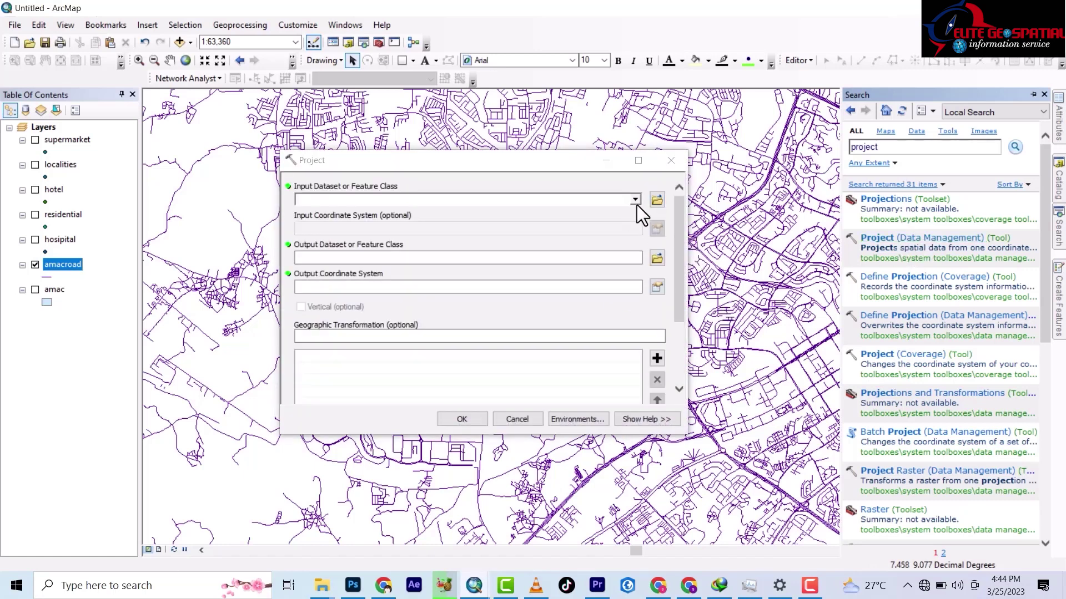
left_click(635, 200)
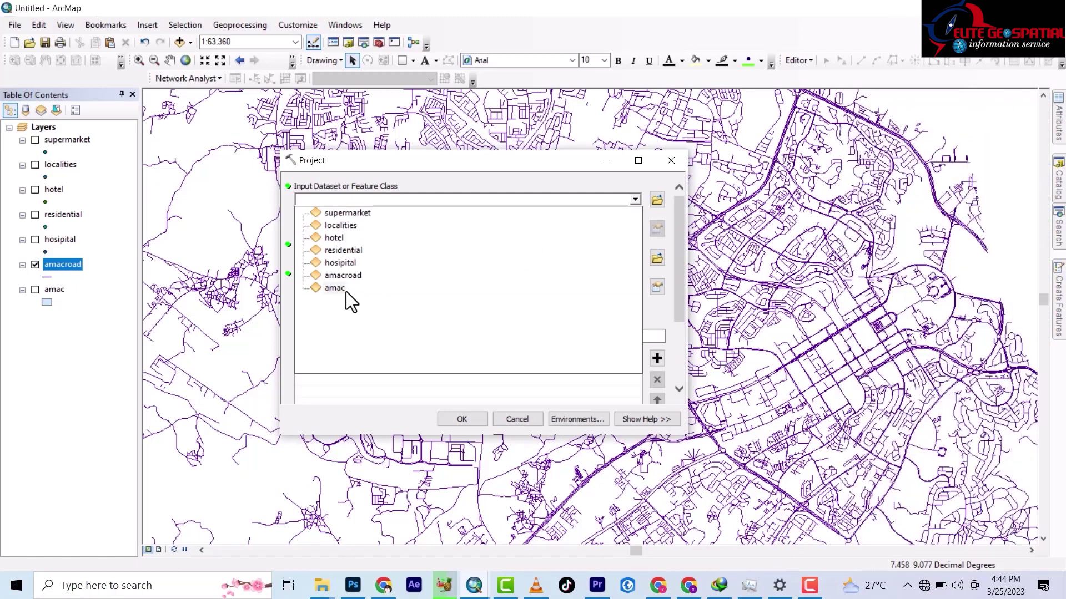
left_click(345, 276)
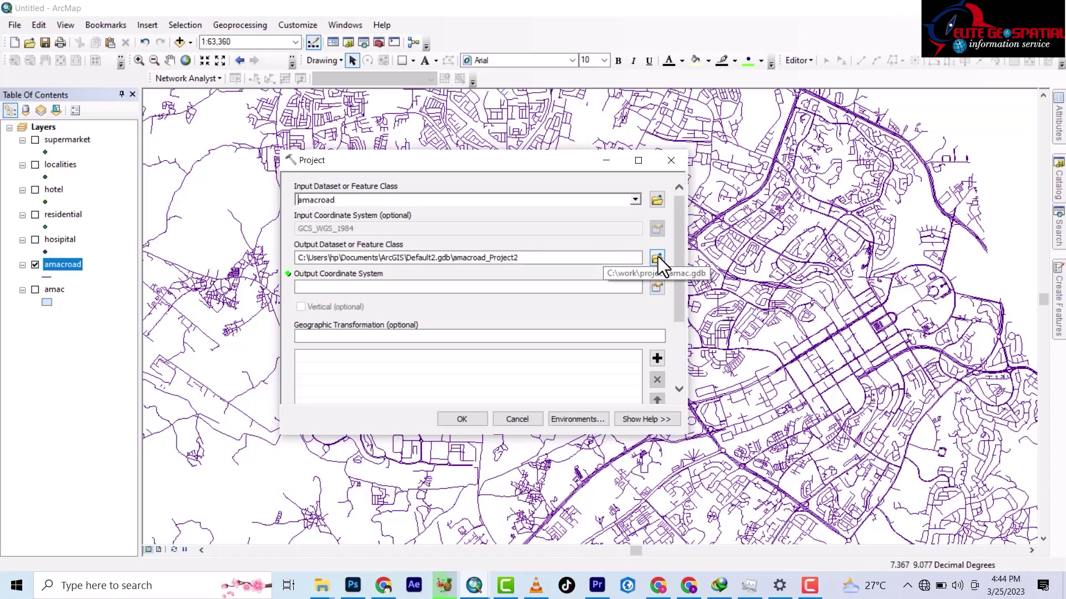
Set the output coordinate system to the projected WGS 1984 UTM Zone 32N in the Northern Hemisphere group
left_click(658, 285)
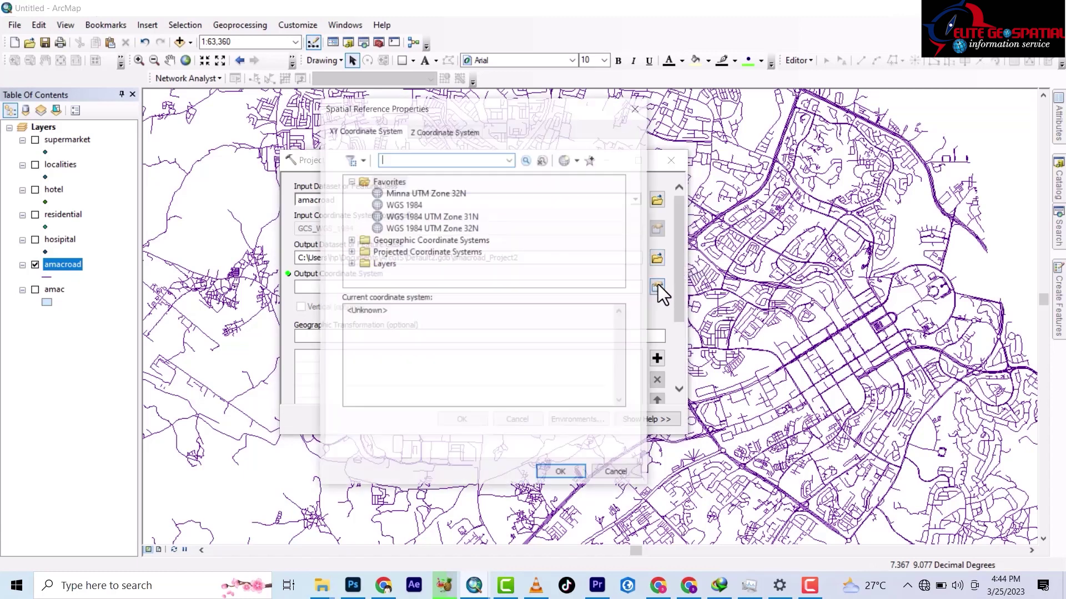
left_click(351, 252)
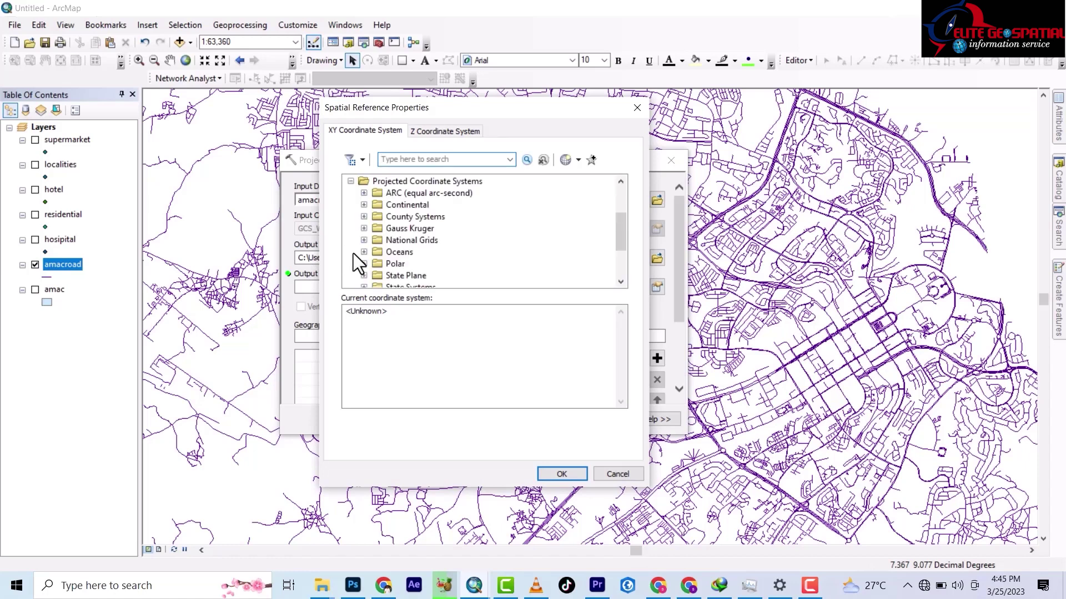
scroll(372, 252, "down", 2)
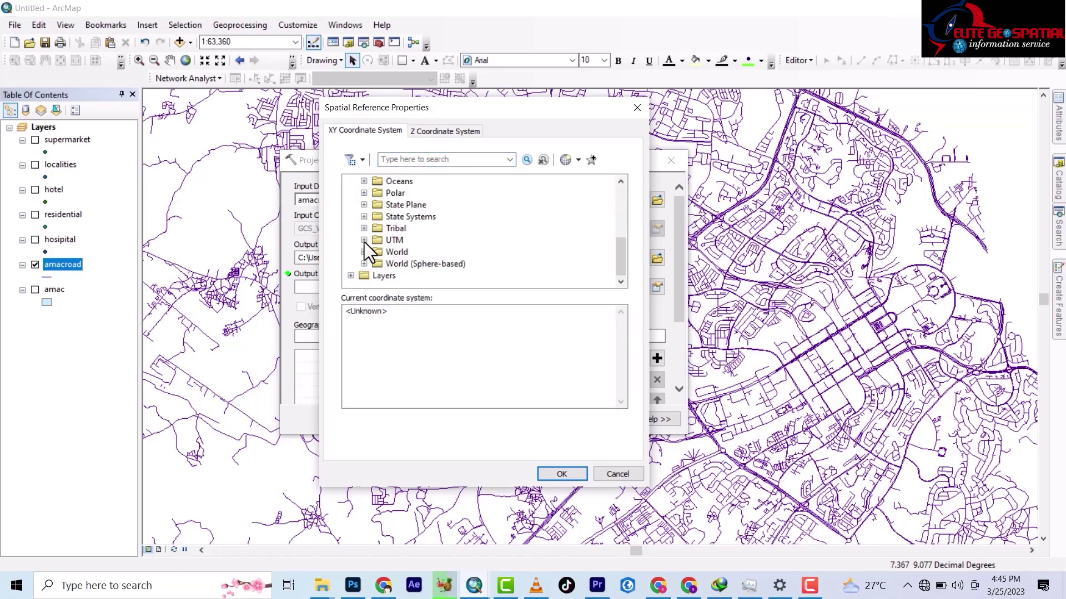
left_click(364, 241)
scroll(393, 251, "down", 3)
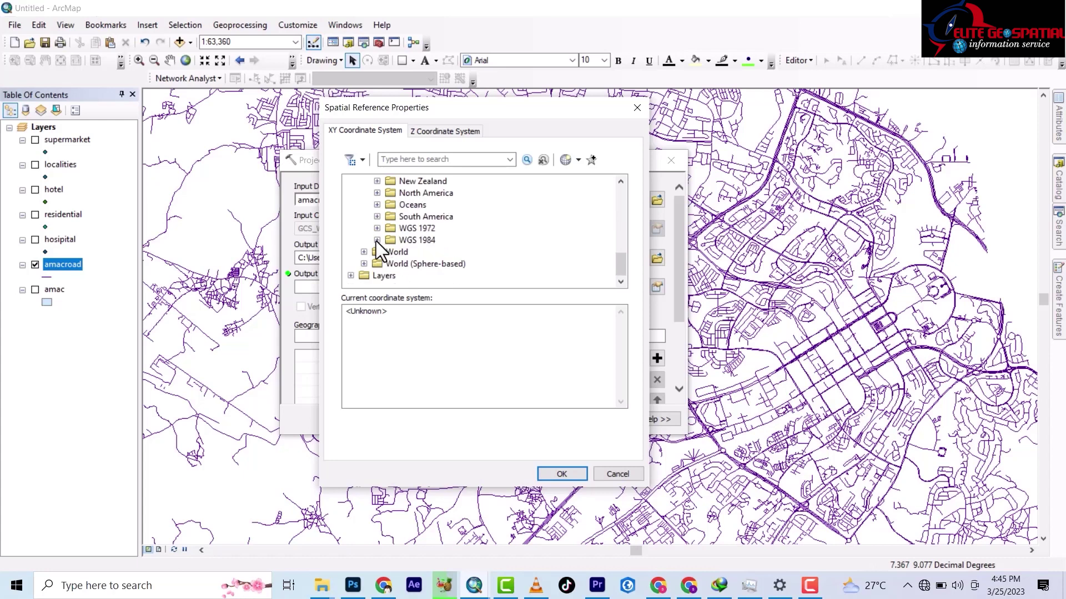
left_click(377, 240)
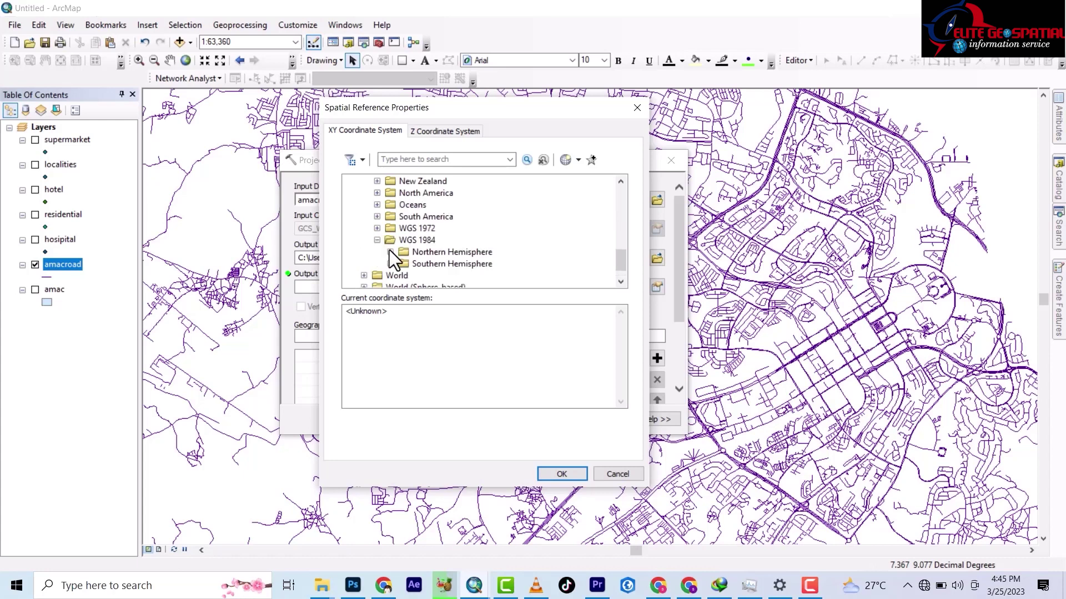
left_click(390, 252)
scroll(455, 241, "down", 3)
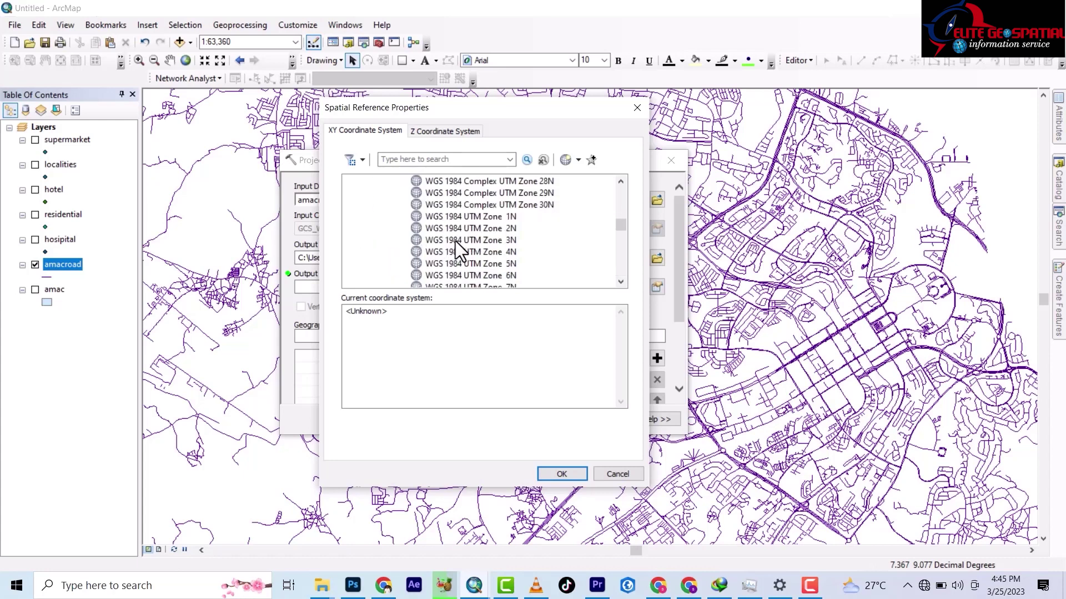
scroll(510, 245, "down", 15)
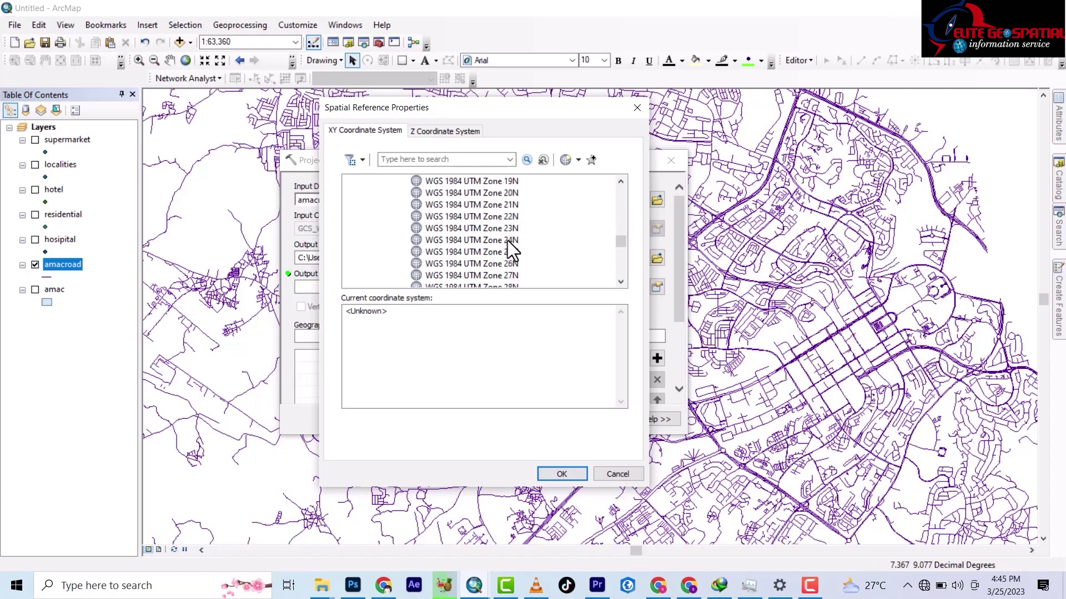
scroll(467, 245, "up", 3)
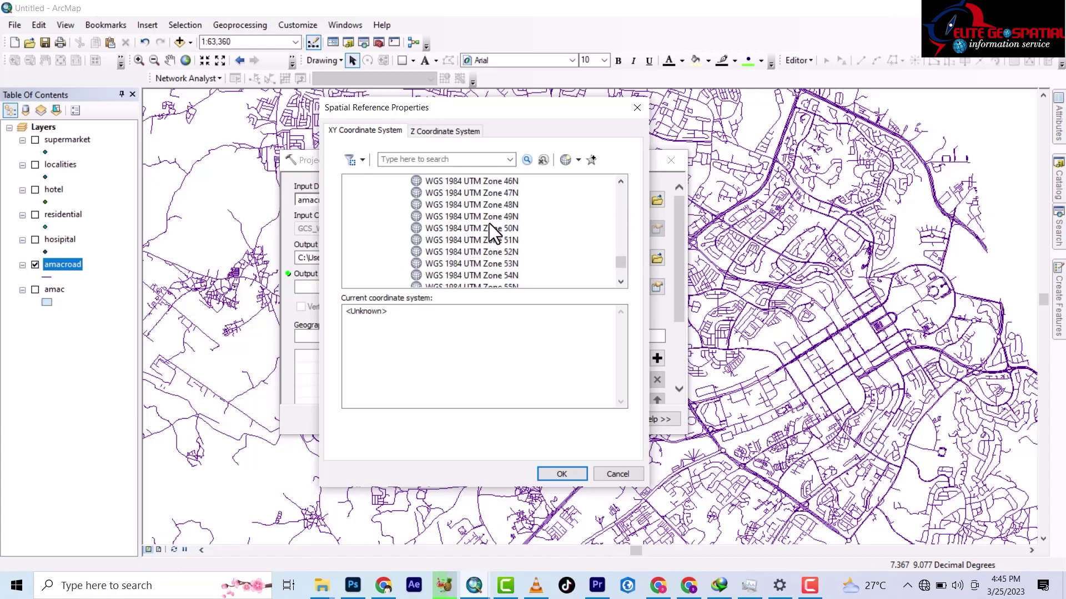
left_click(484, 193)
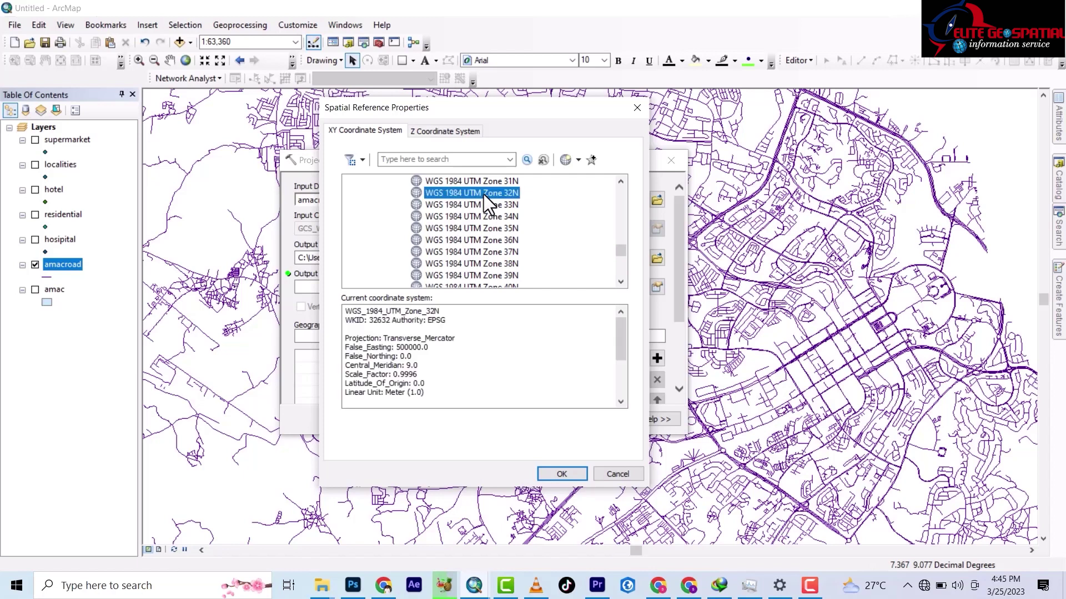
right_click(478, 196)
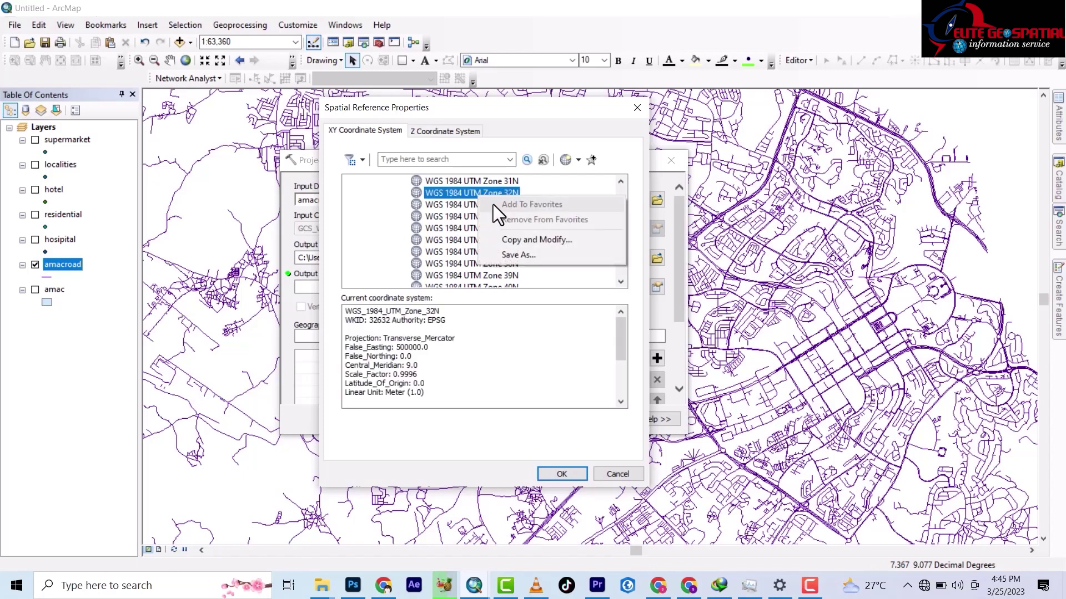
left_click(464, 194)
left_click(560, 474)
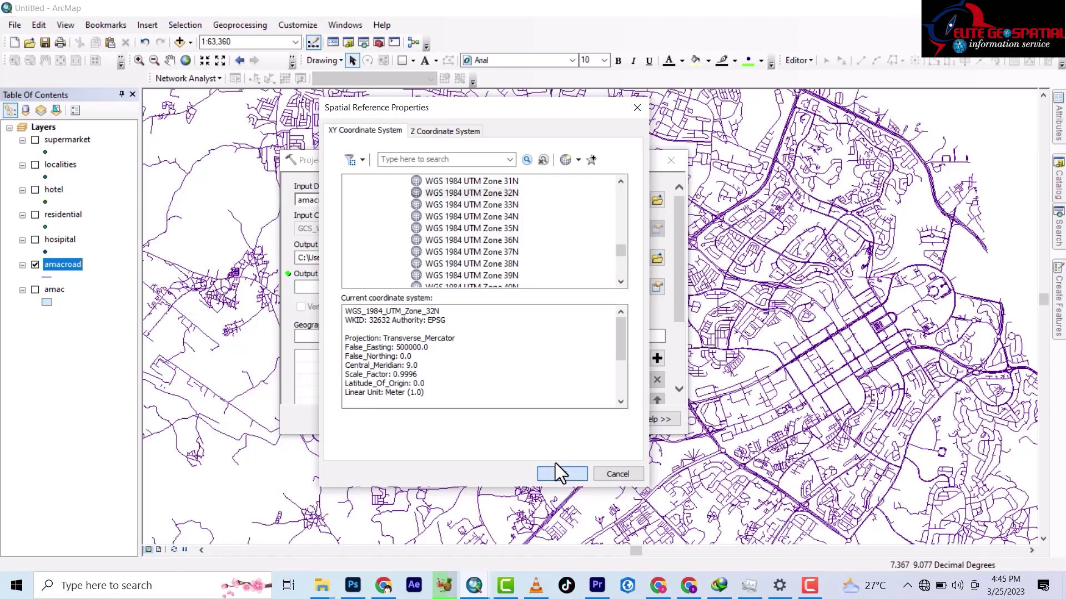
left_click(558, 475)
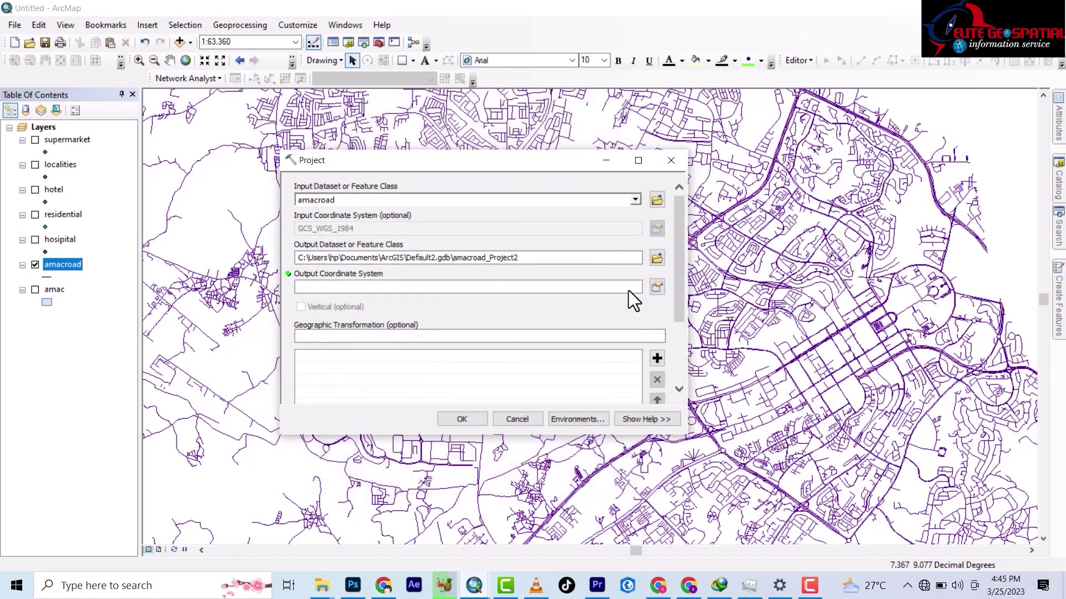
left_click(657, 258)
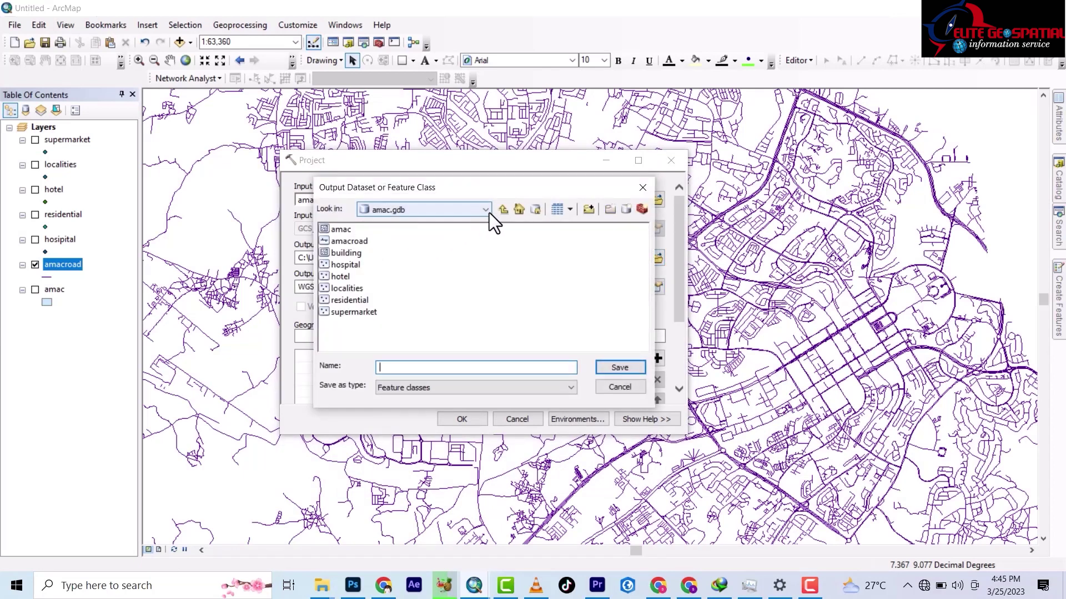
left_click(502, 209)
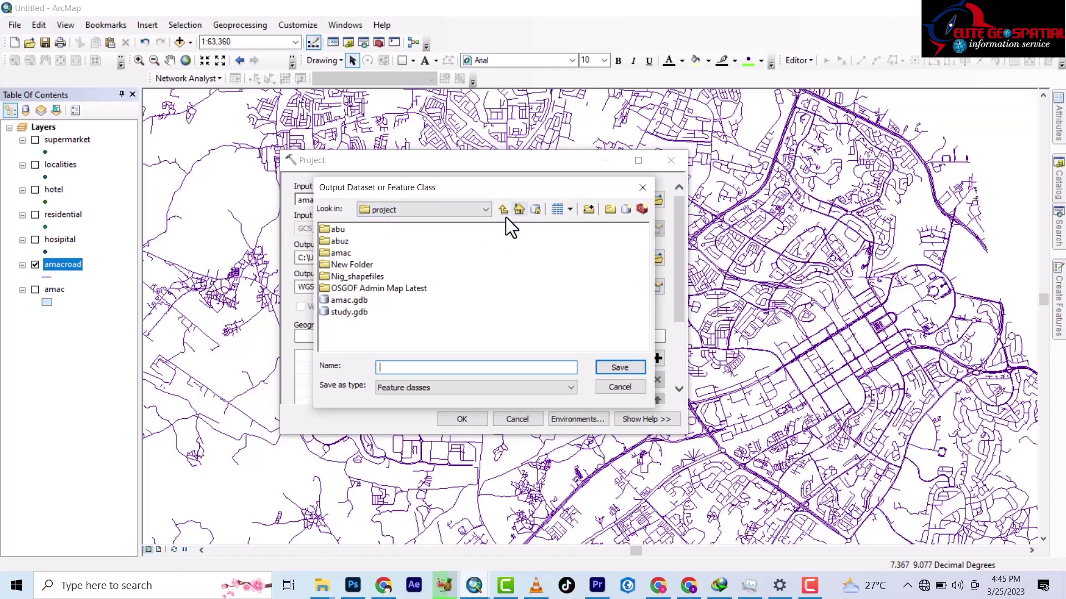
double_click(341, 254)
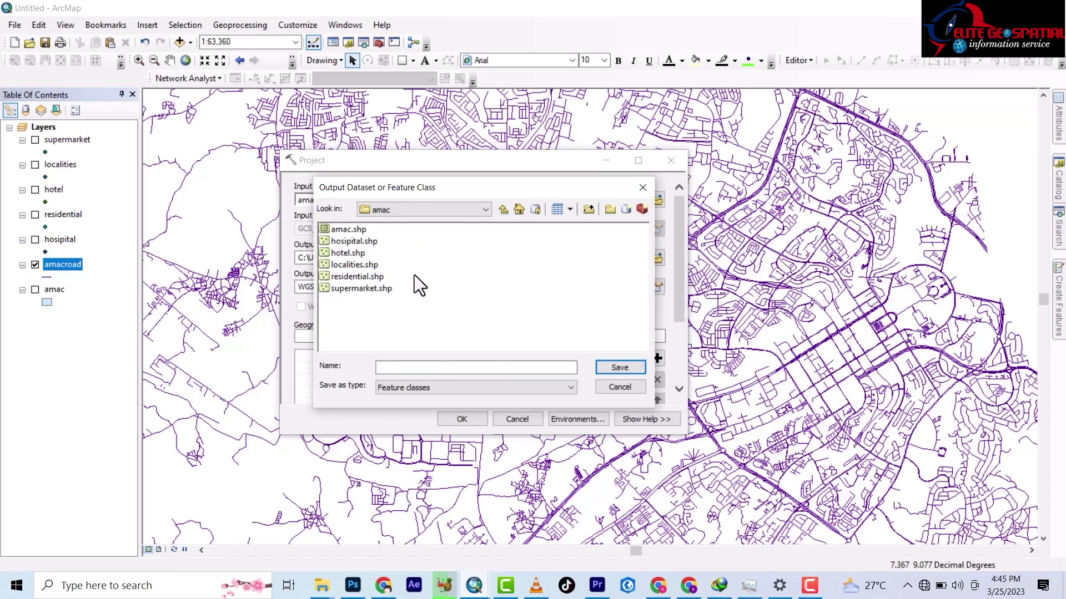
left_click(481, 387)
left_click(418, 408)
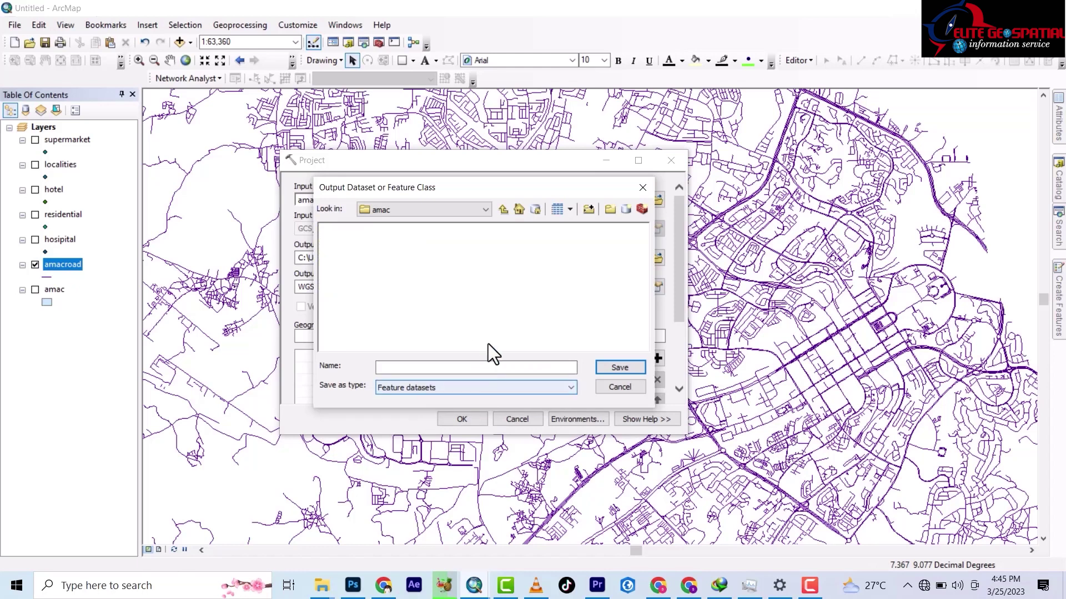
left_click(531, 391)
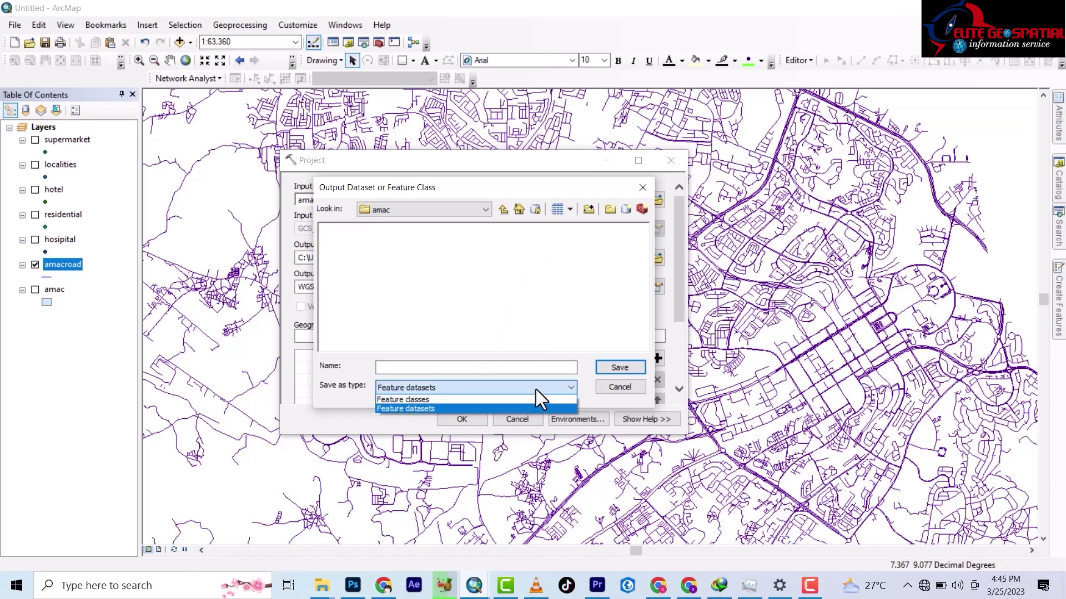
left_click(524, 383)
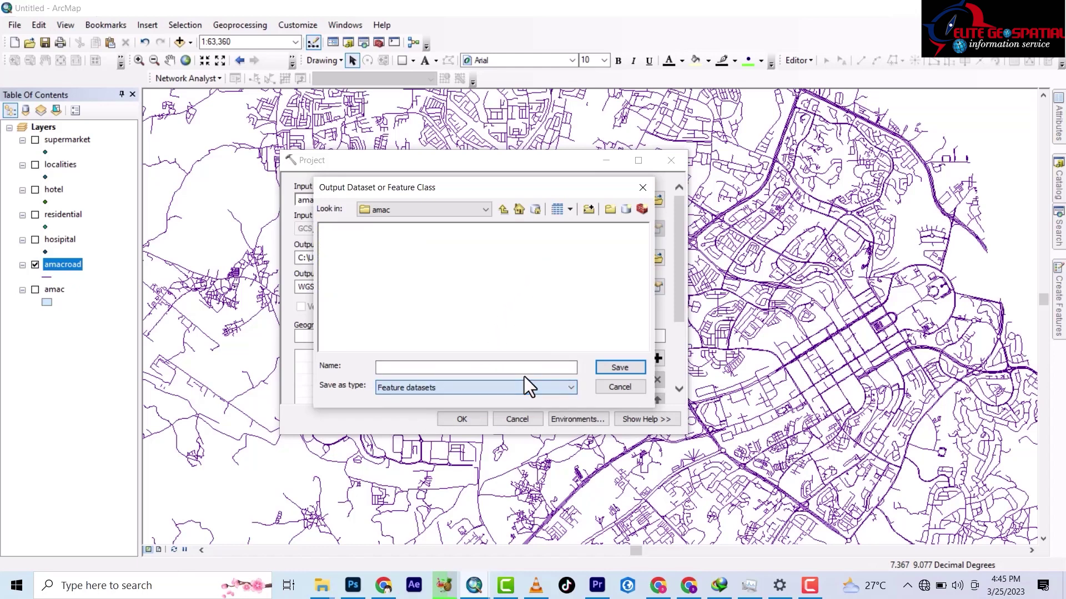
left_click(514, 208)
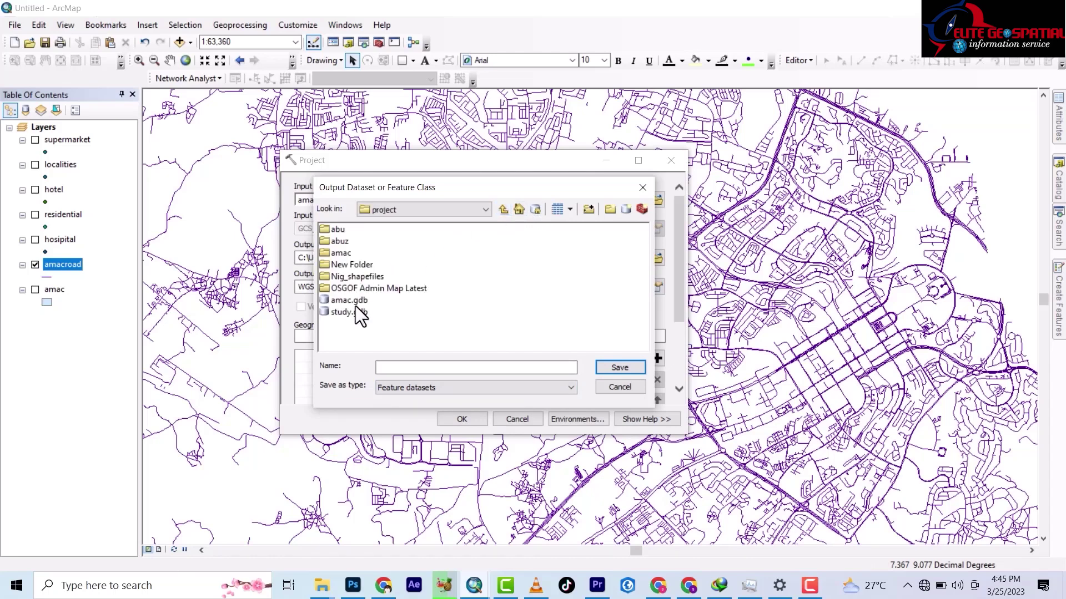
double_click(348, 299)
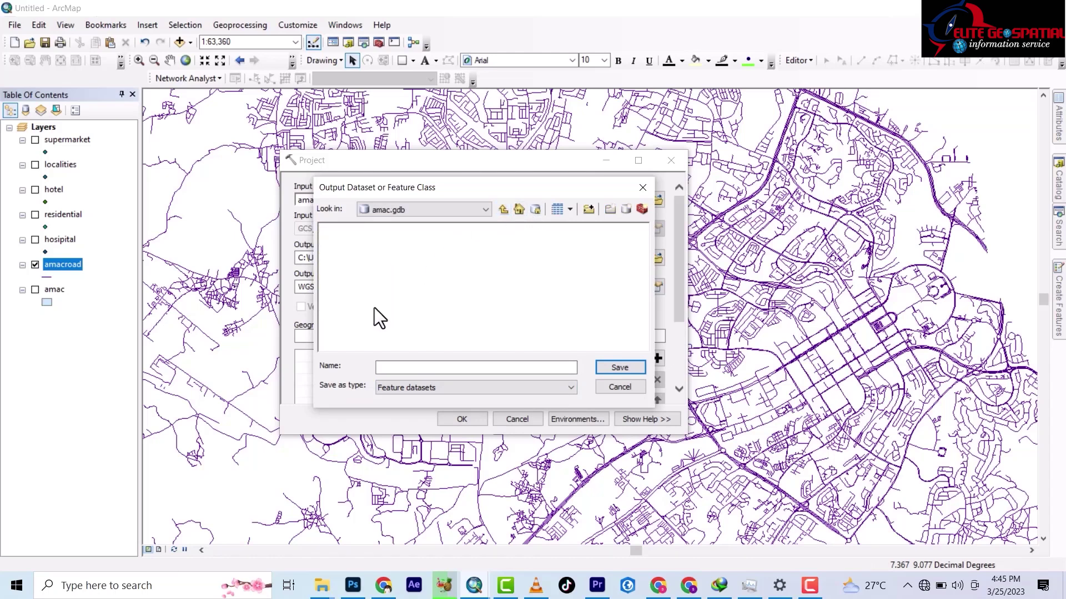
left_click(415, 368)
left_click(434, 393)
left_click(617, 387)
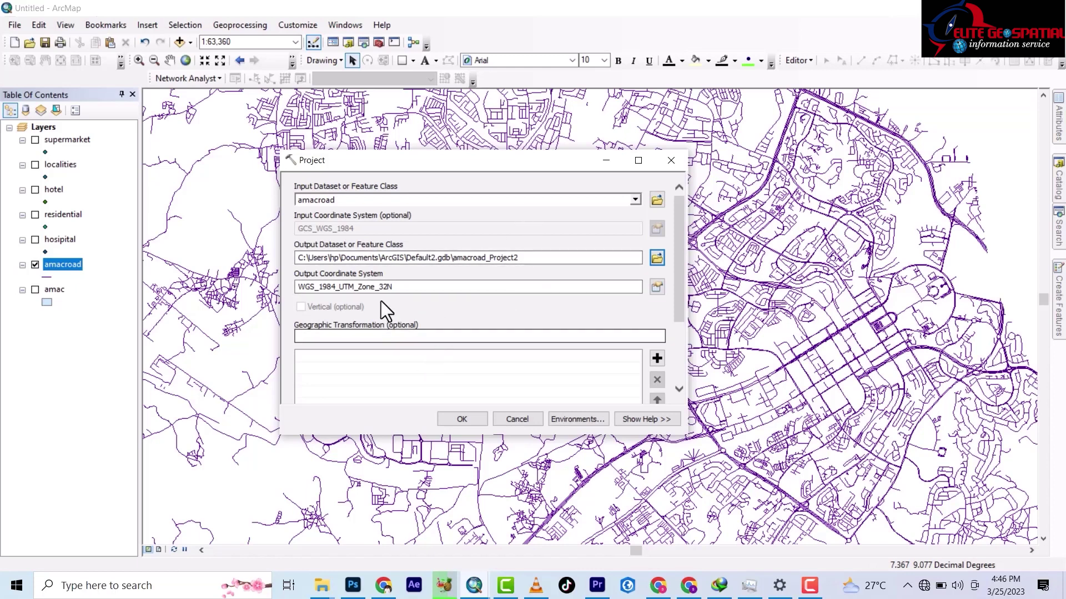
Run the projection with the default output feature class and remove the original amacroad layer from the map
left_click(455, 419)
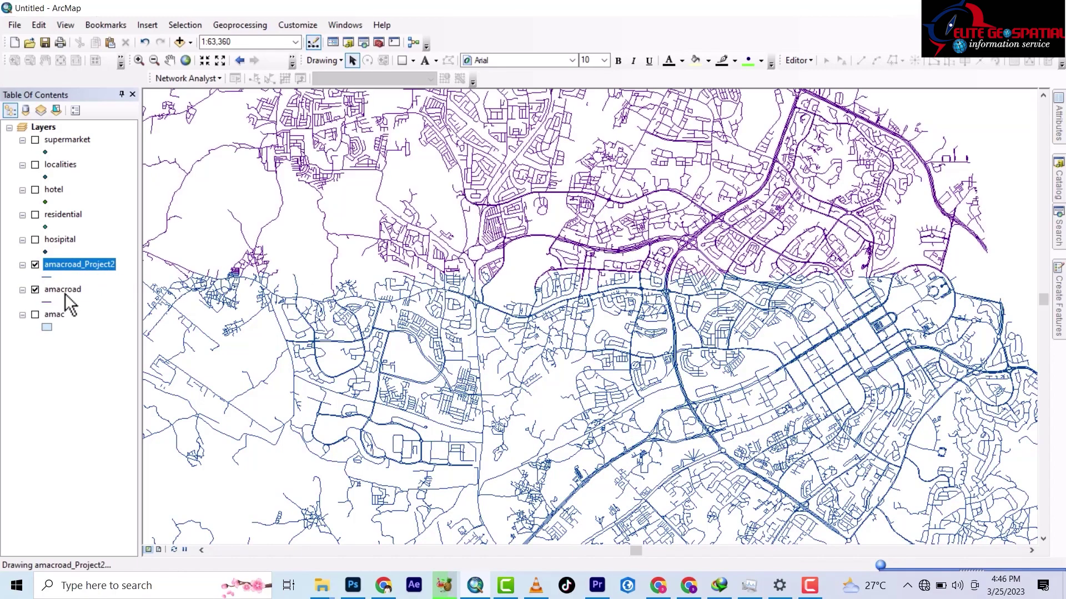
right_click(62, 290)
left_click(113, 25)
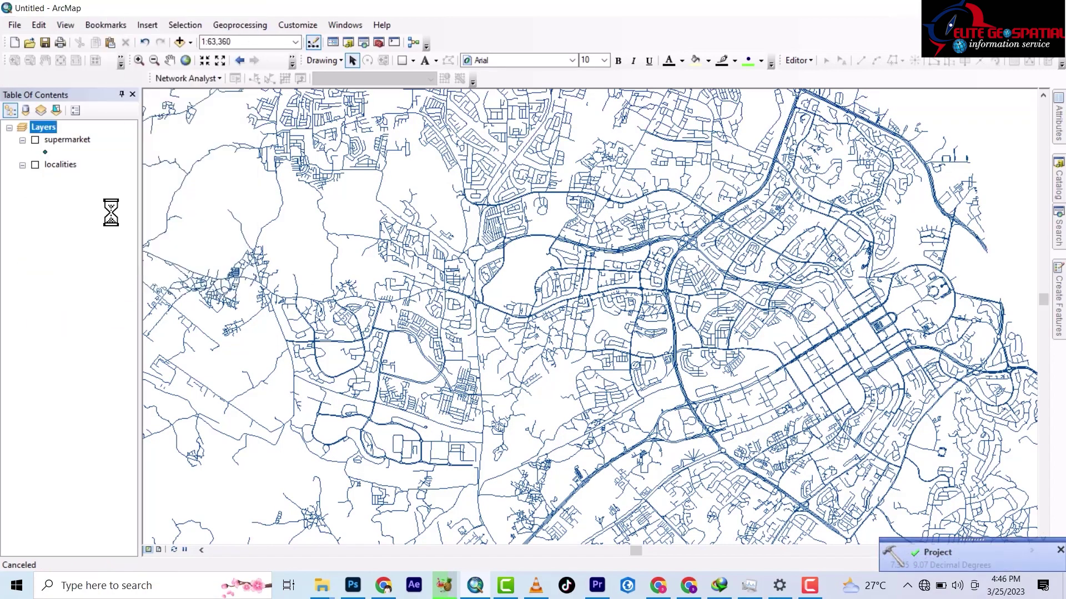
Export all features of amacroad_Project2 to C:\work\project\amac\road.shp and replace the source layer in the map with the exported one
right_click(80, 264)
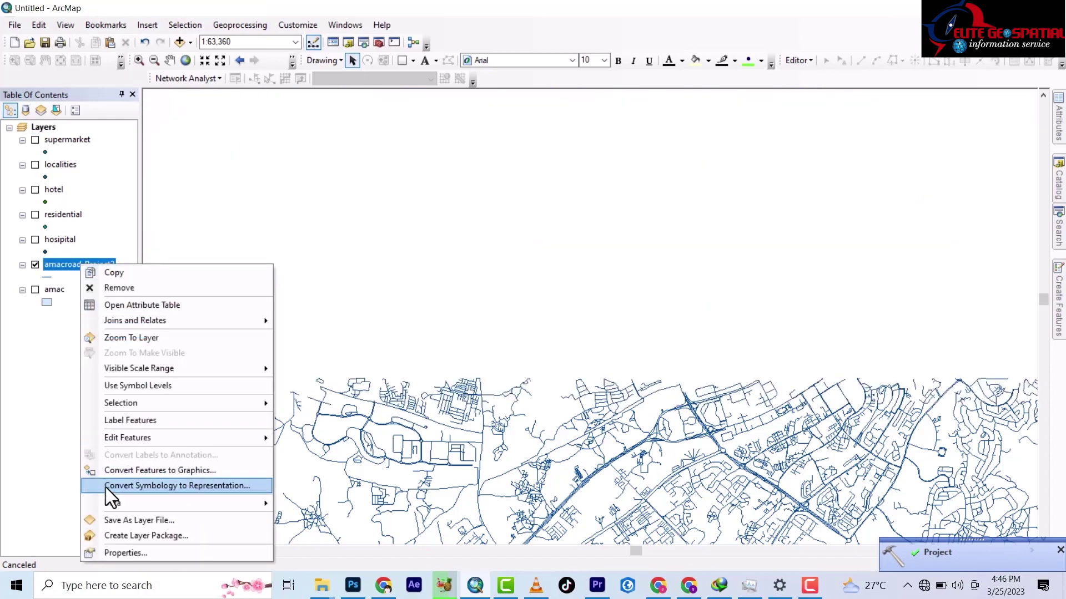
mouse_move(116, 503)
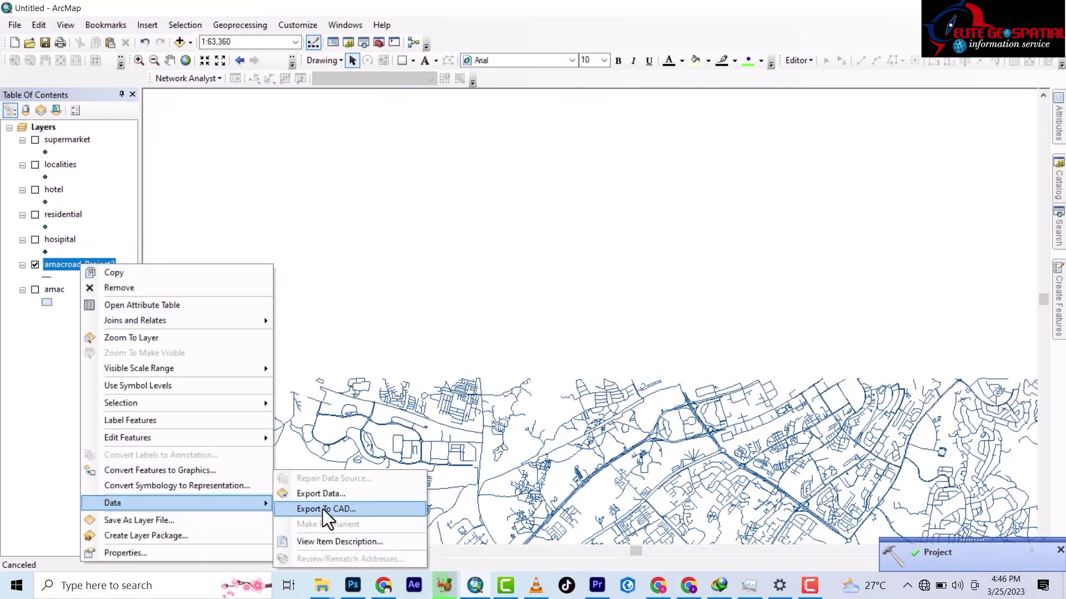
left_click(322, 493)
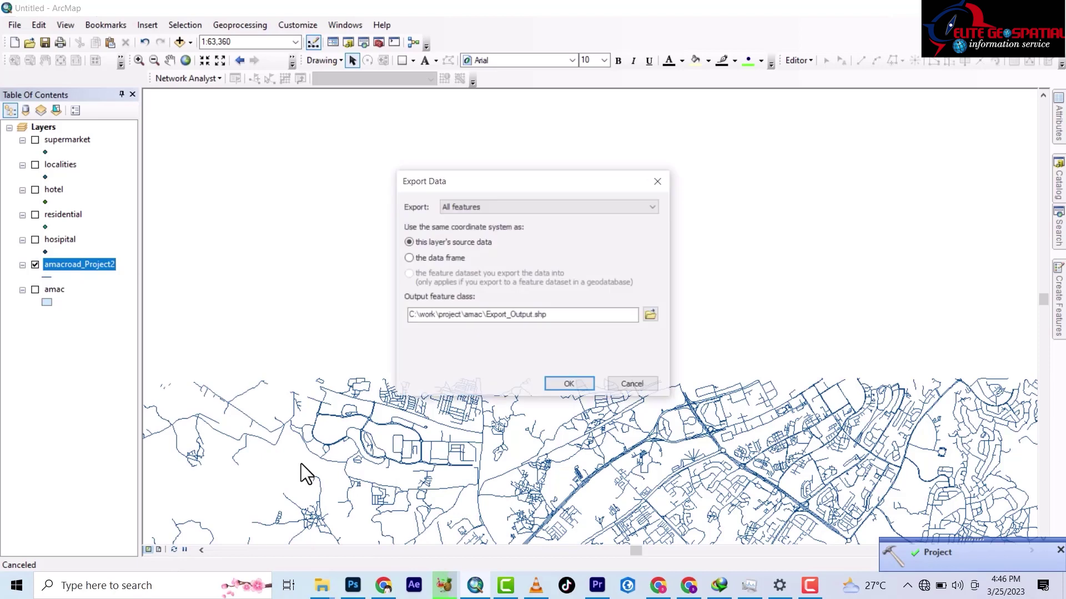
left_click(650, 314)
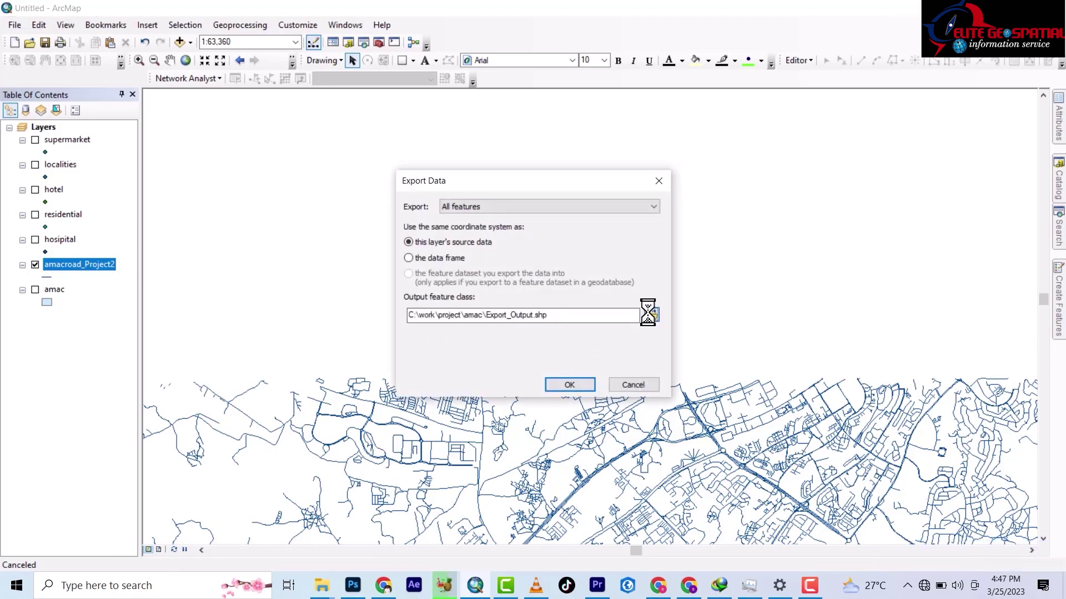
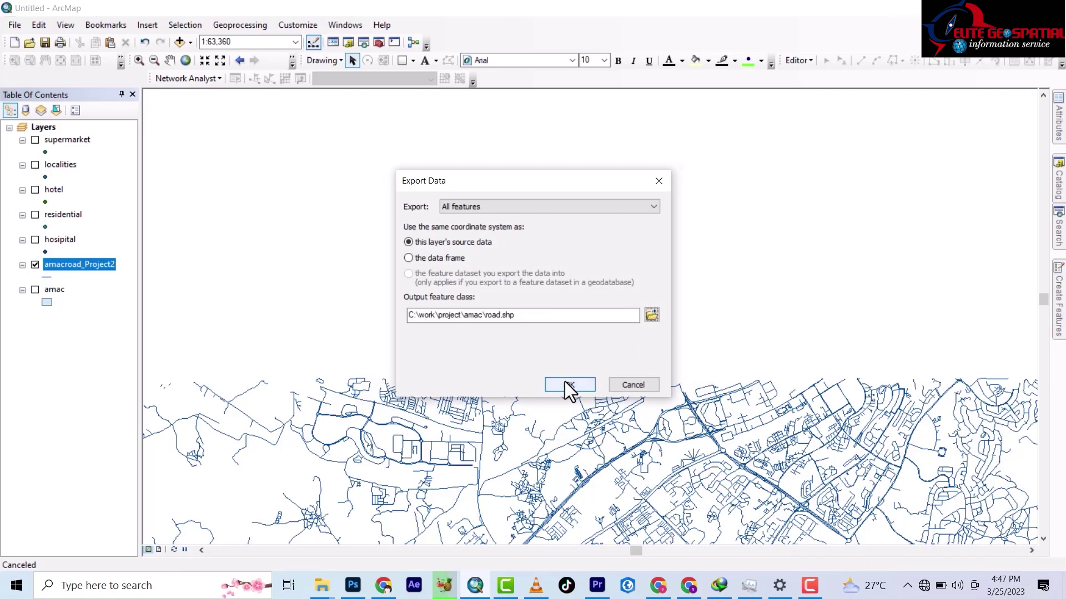
left_click(566, 386)
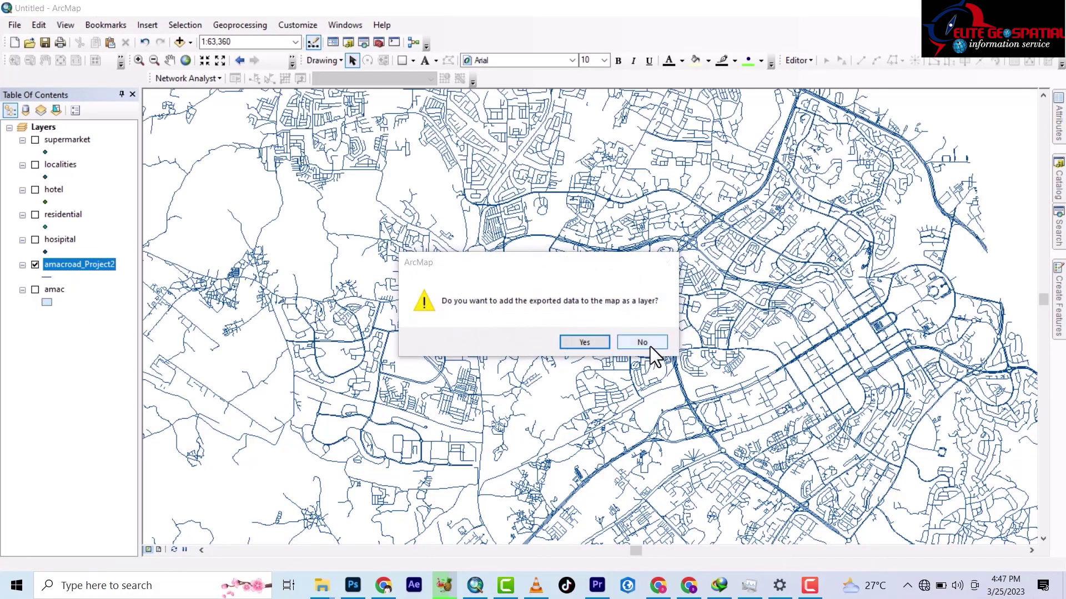
left_click(589, 340)
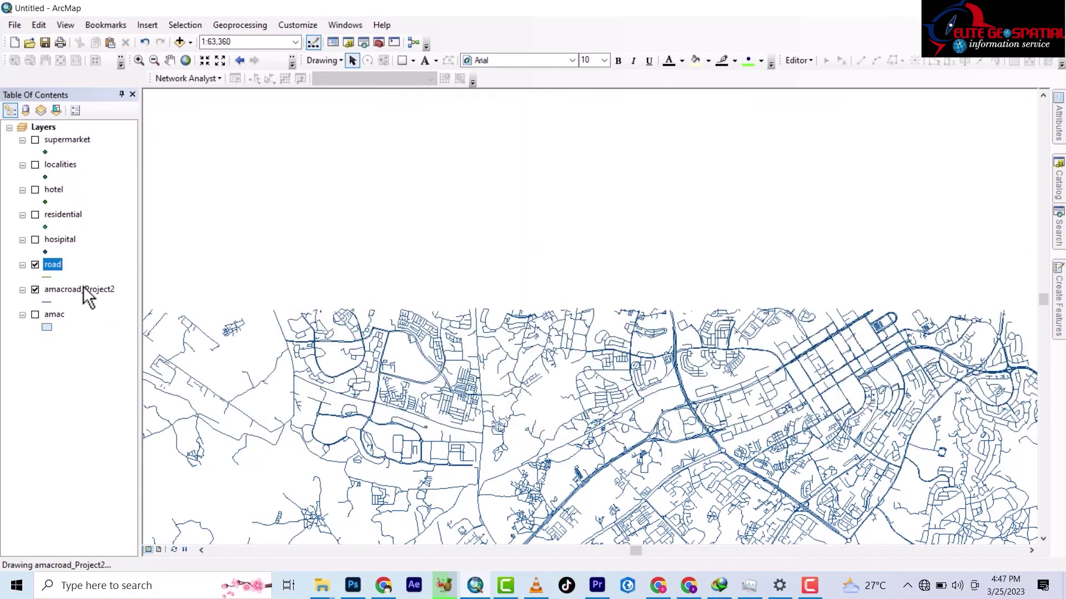
right_click(83, 289)
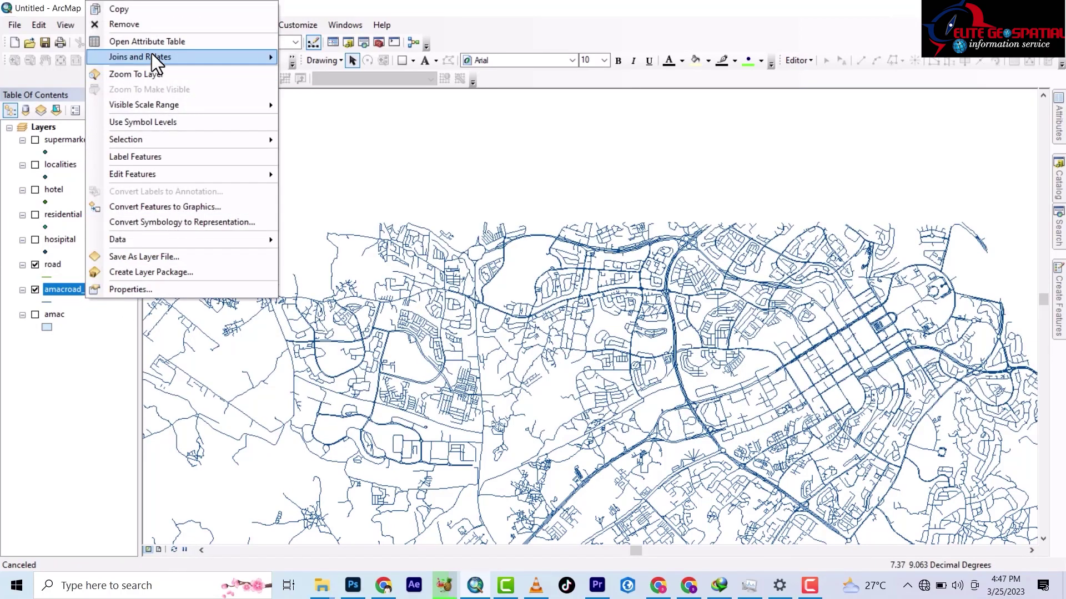
left_click(139, 26)
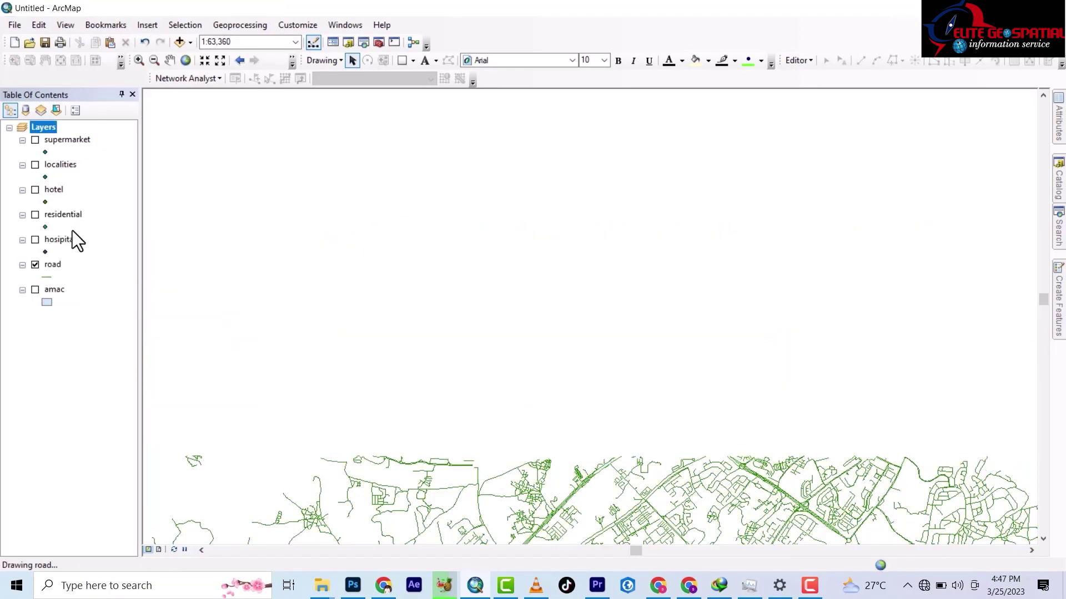
Select individual road segments in an edit session to examine how the road layer is split, and stop editing
left_click(54, 265)
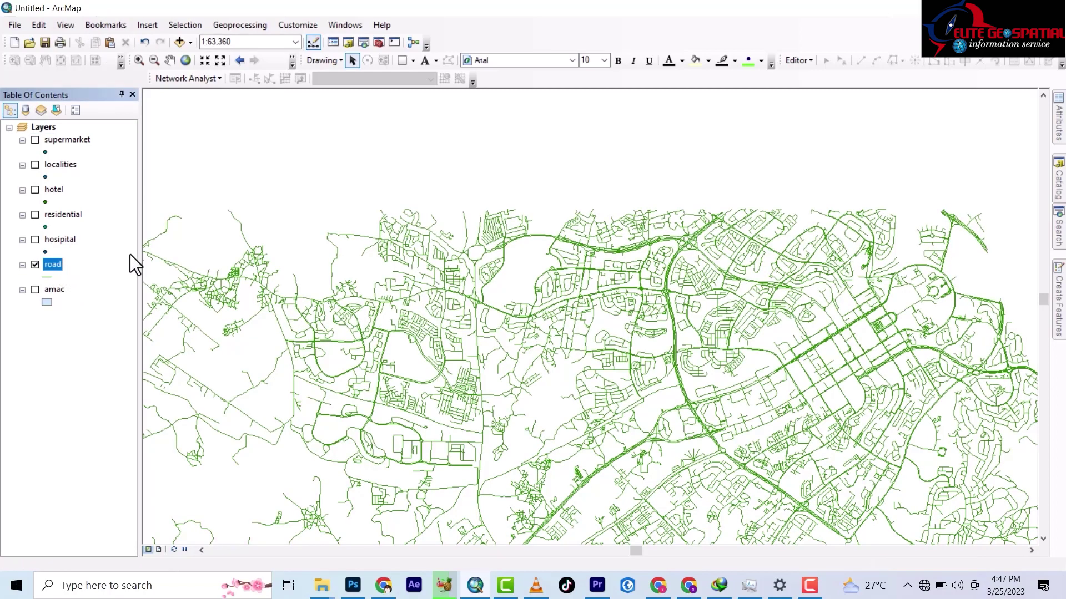
left_click(798, 60)
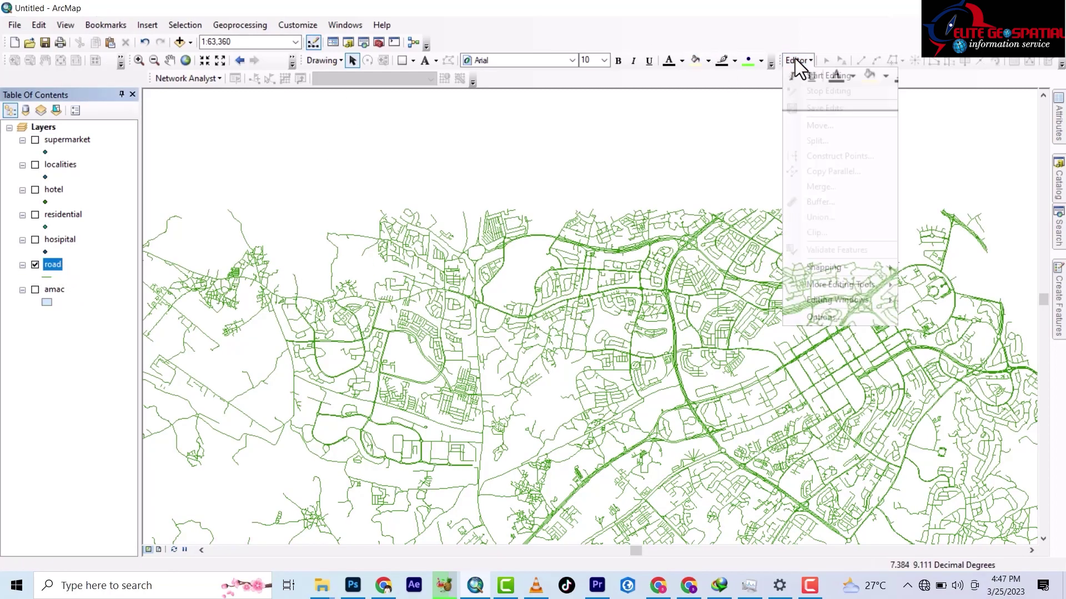
left_click(808, 76)
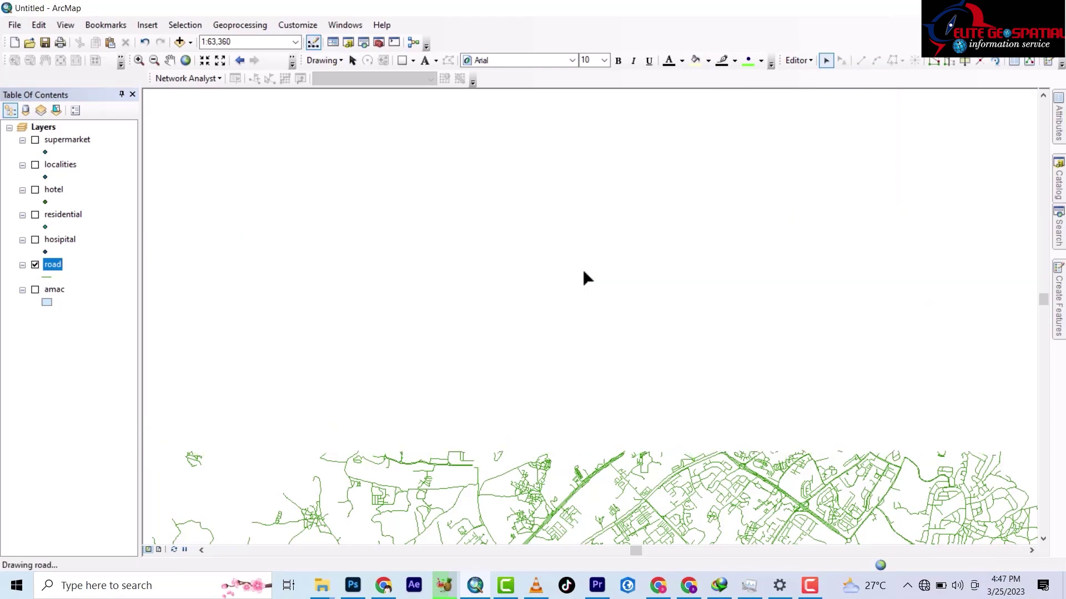
scroll(563, 328, "up", 5)
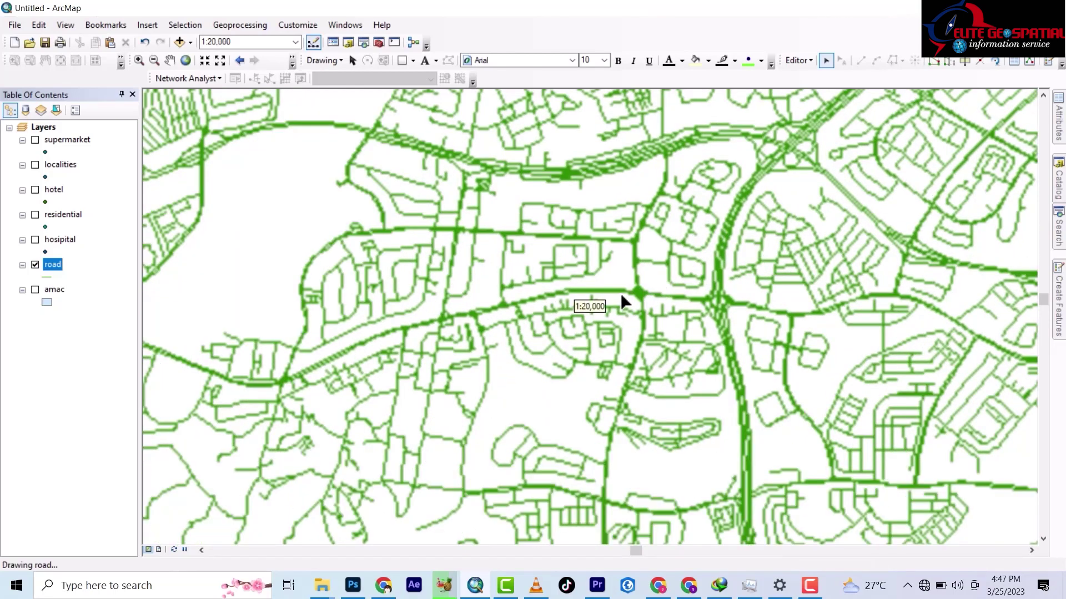
left_click(606, 295)
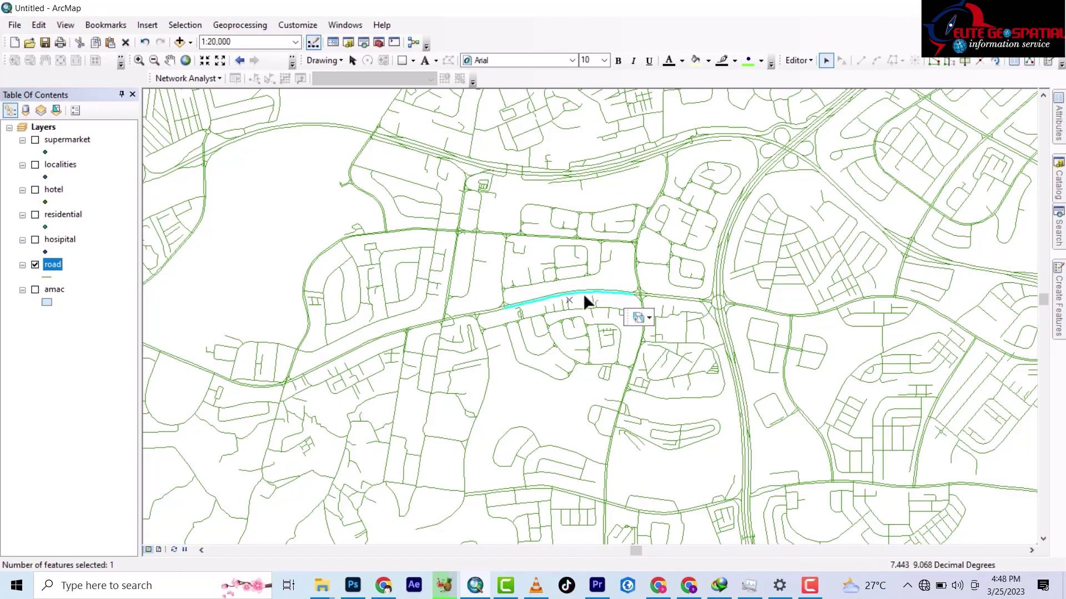
left_click(490, 313)
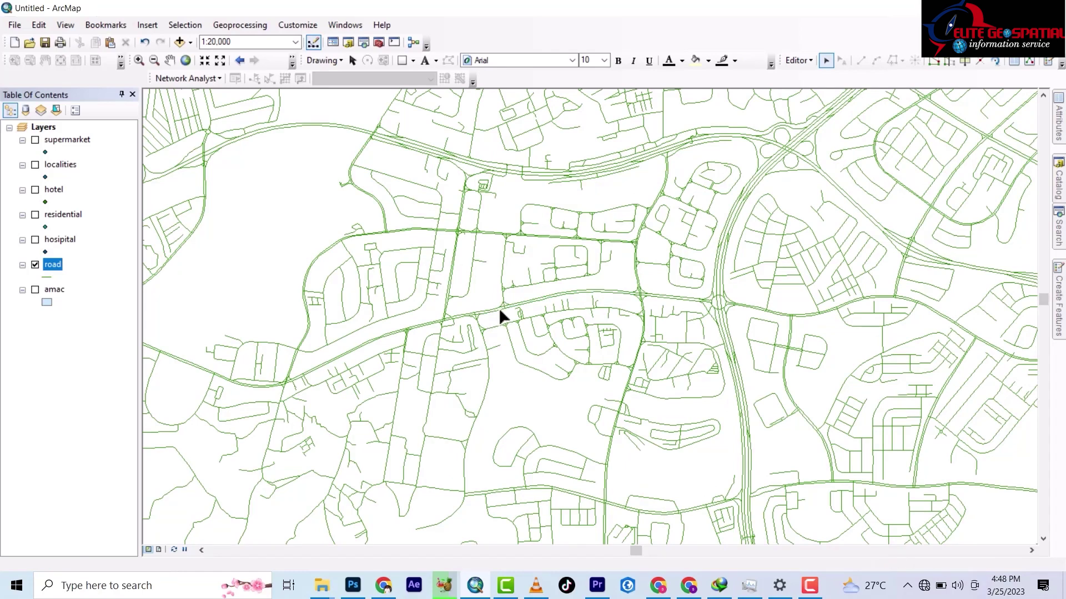
left_click(494, 311)
left_click(501, 309)
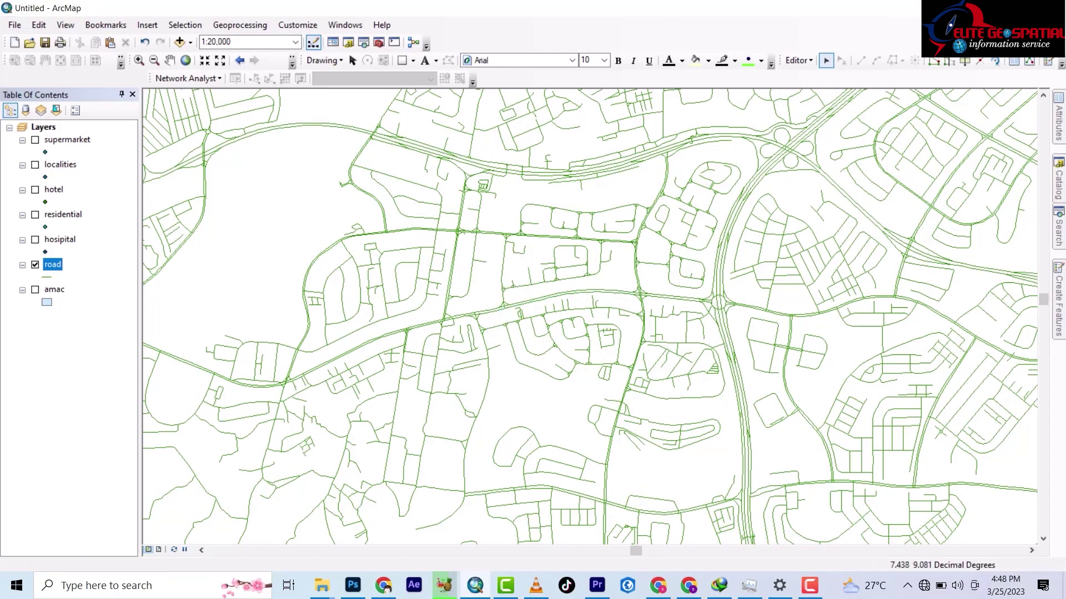
left_click(797, 60)
left_click(820, 88)
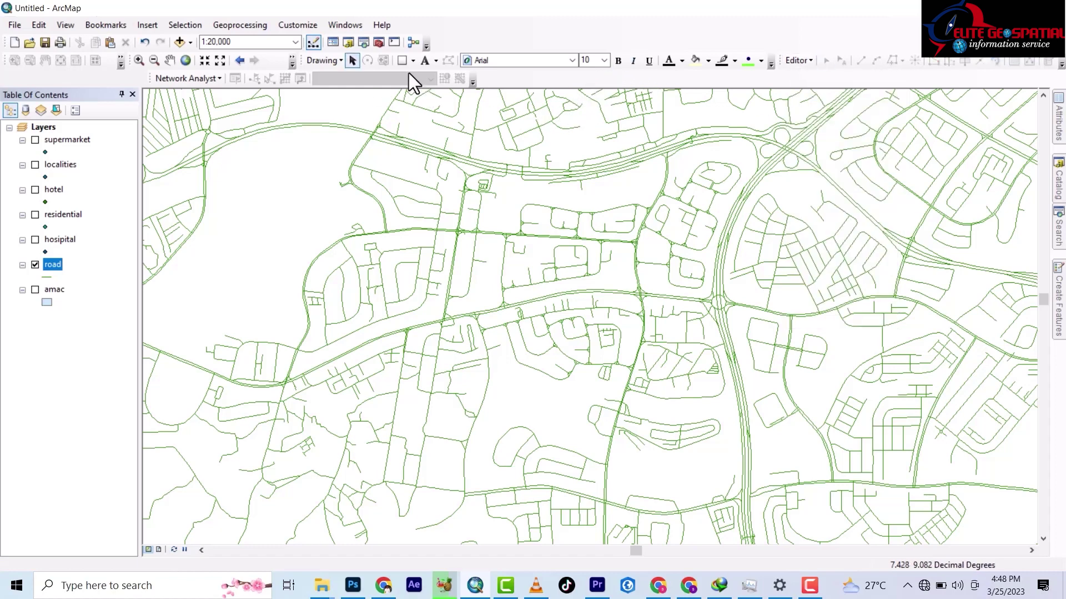
Dissolve the road layer with no dissolve fields, keeping the default output feature class road_Dissolve1
left_click(229, 25)
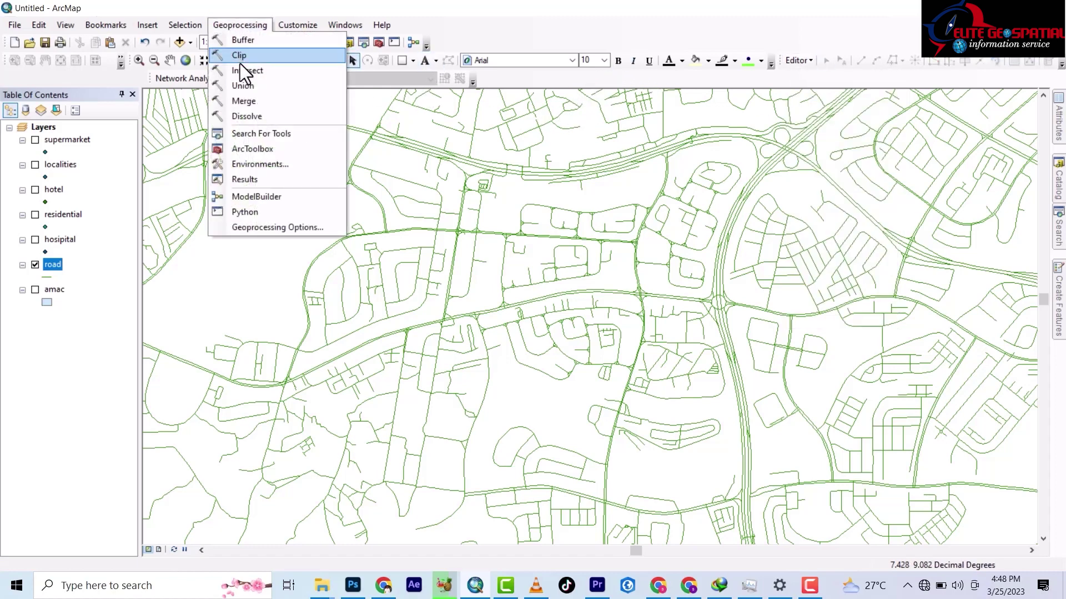
left_click(244, 116)
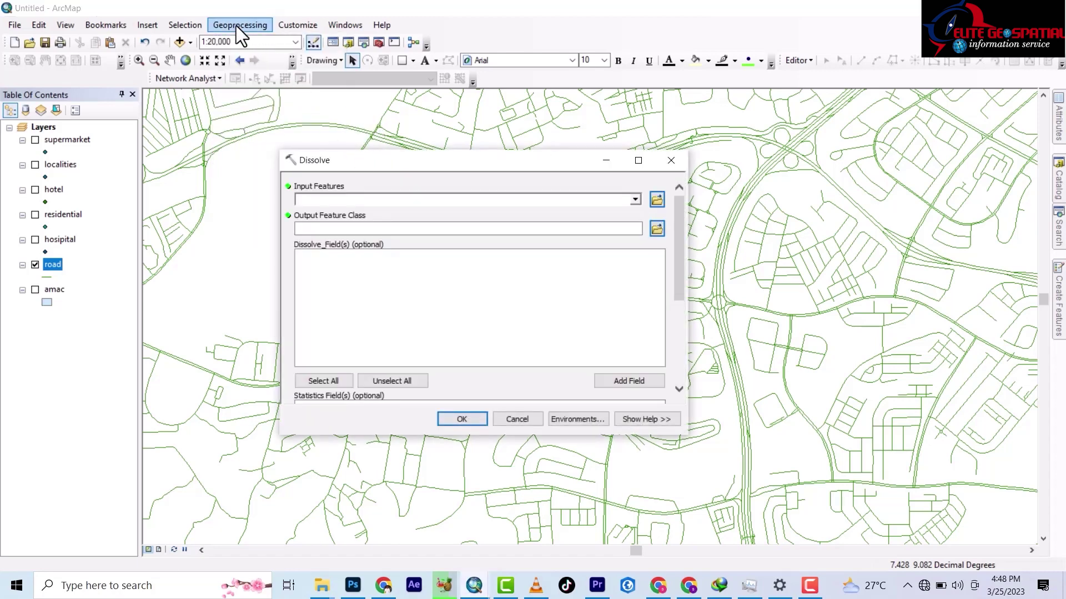
left_click(238, 25)
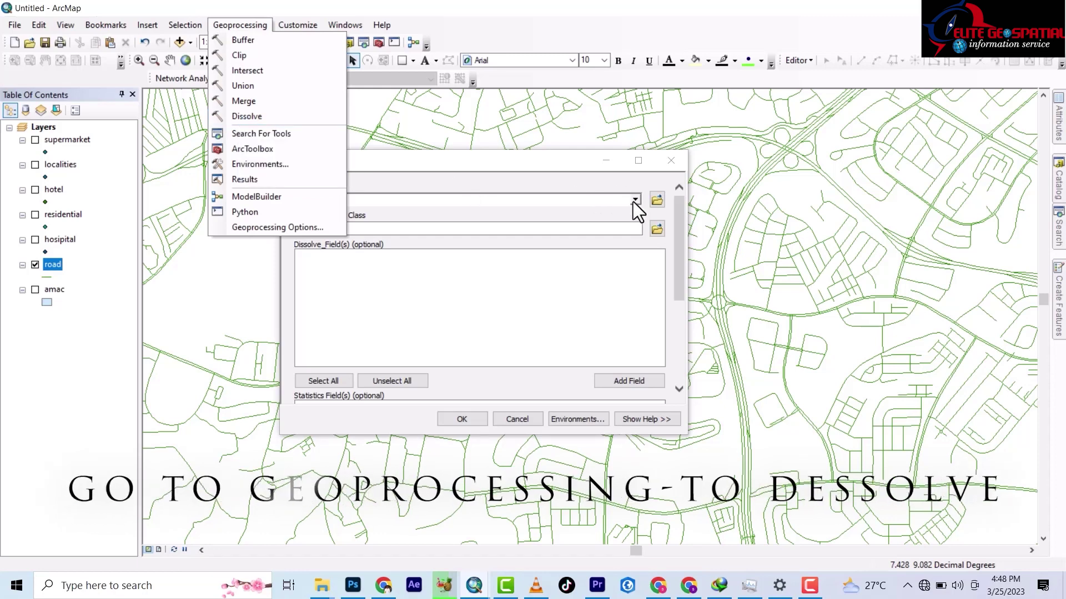
left_click(635, 200)
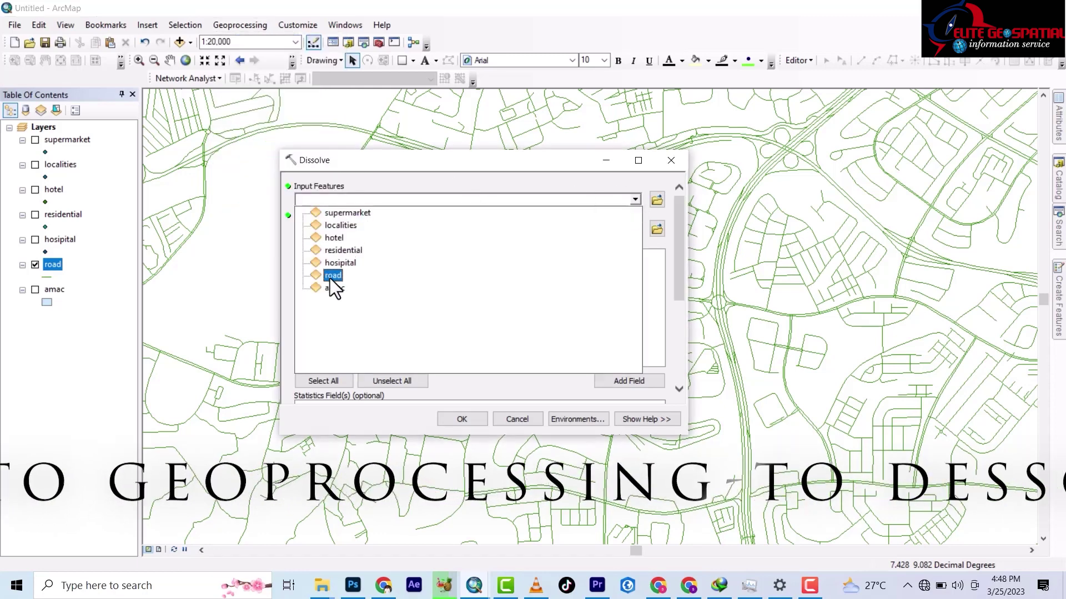
left_click(333, 275)
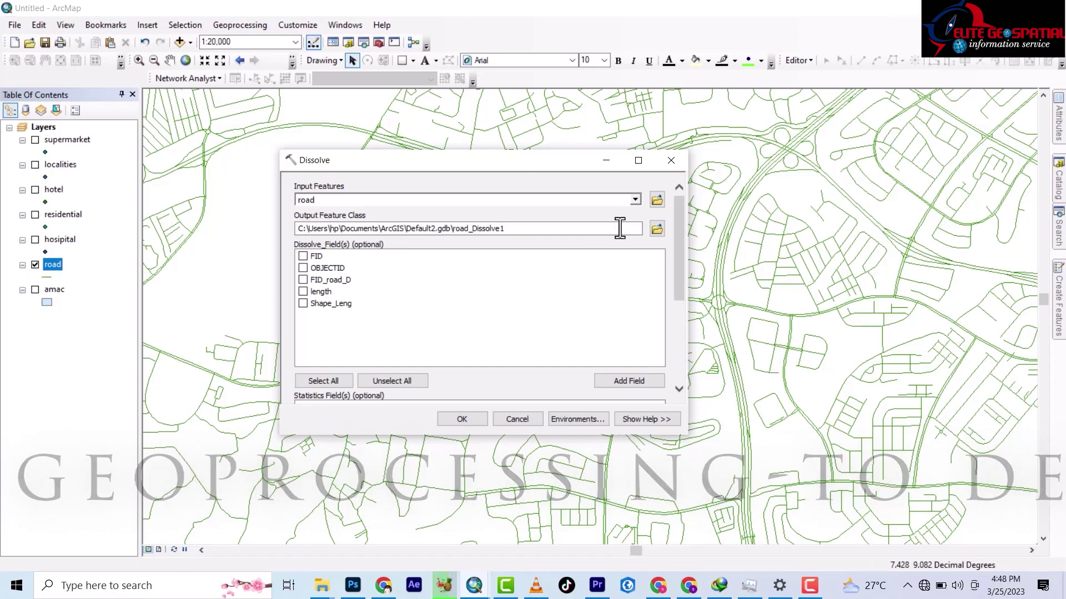
left_click(655, 229)
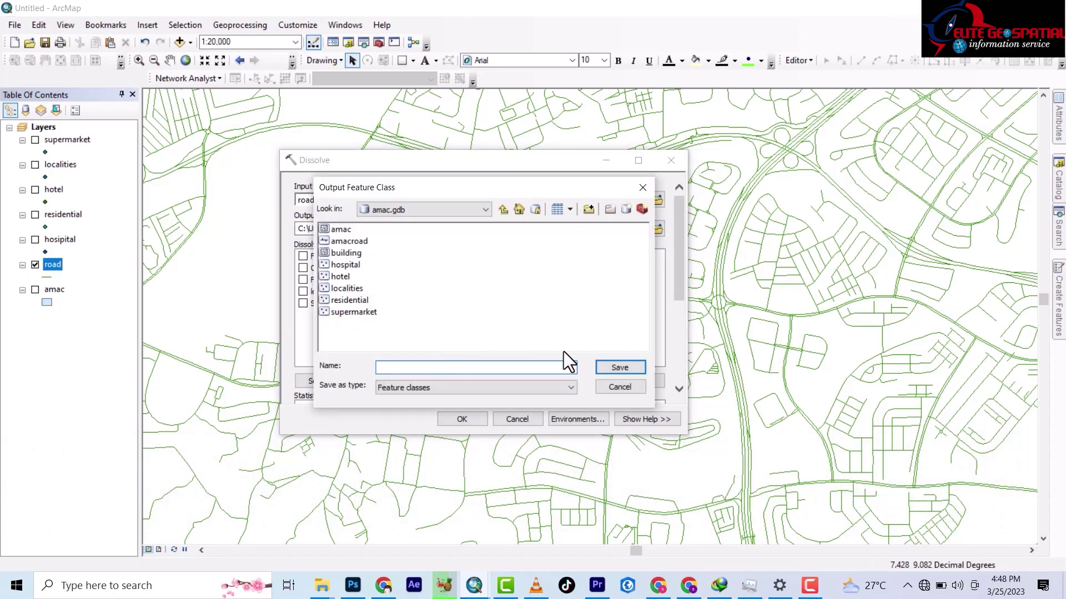
left_click(609, 385)
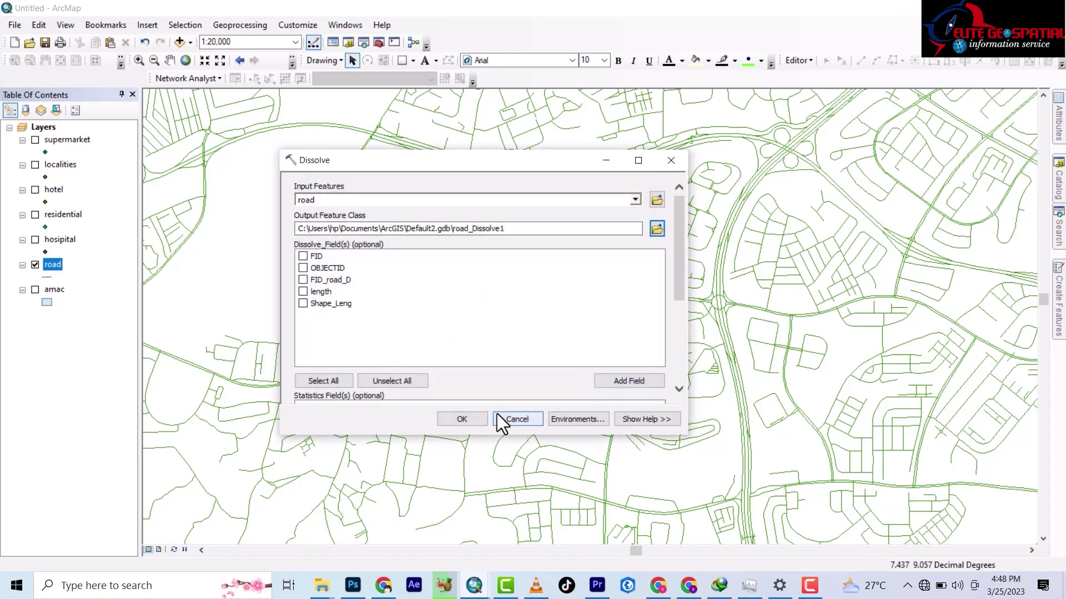
left_click(461, 420)
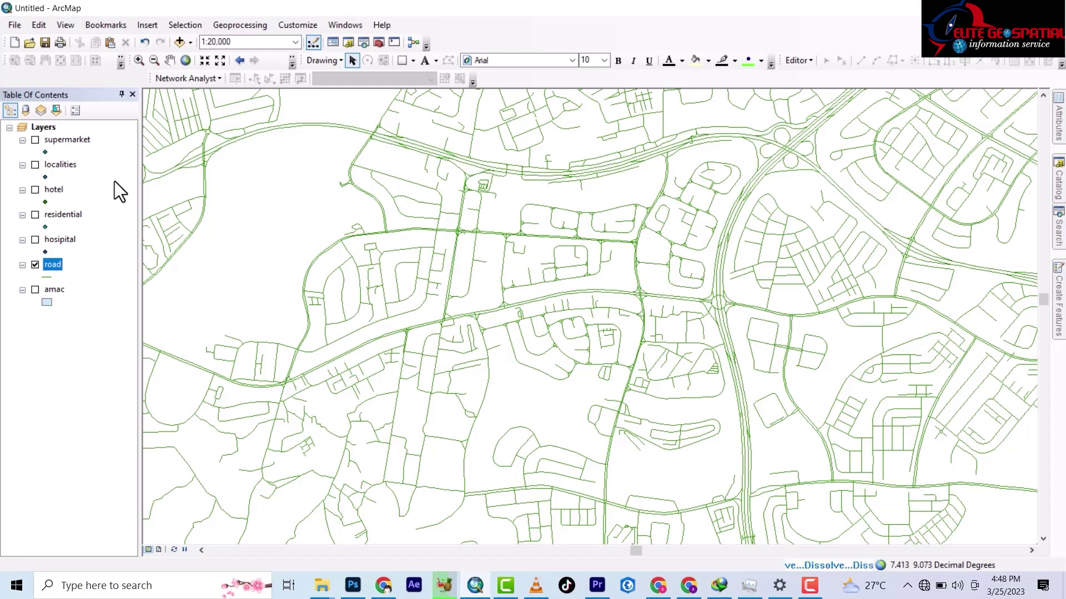
Start an edit session on road_Dissolve1 and hide the original road layer
left_click(787, 62)
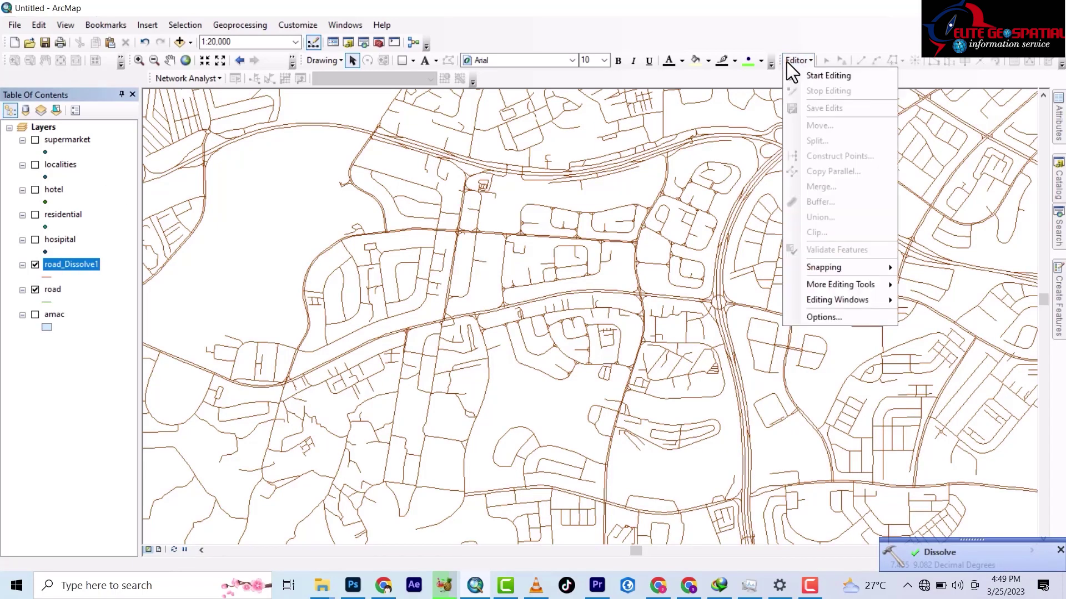
left_click(818, 72)
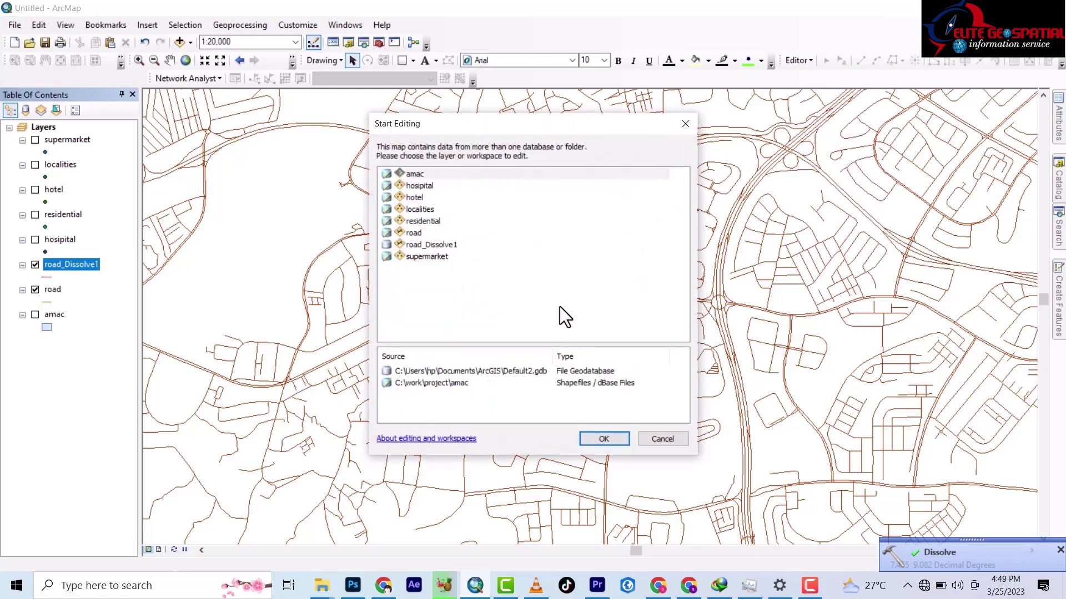
left_click(423, 248)
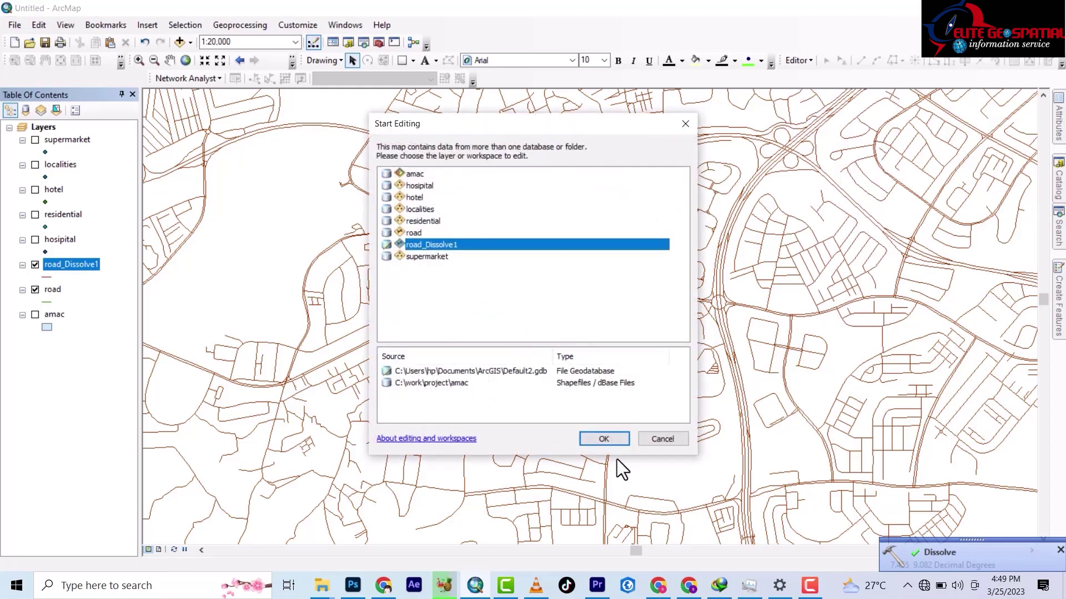
left_click(605, 438)
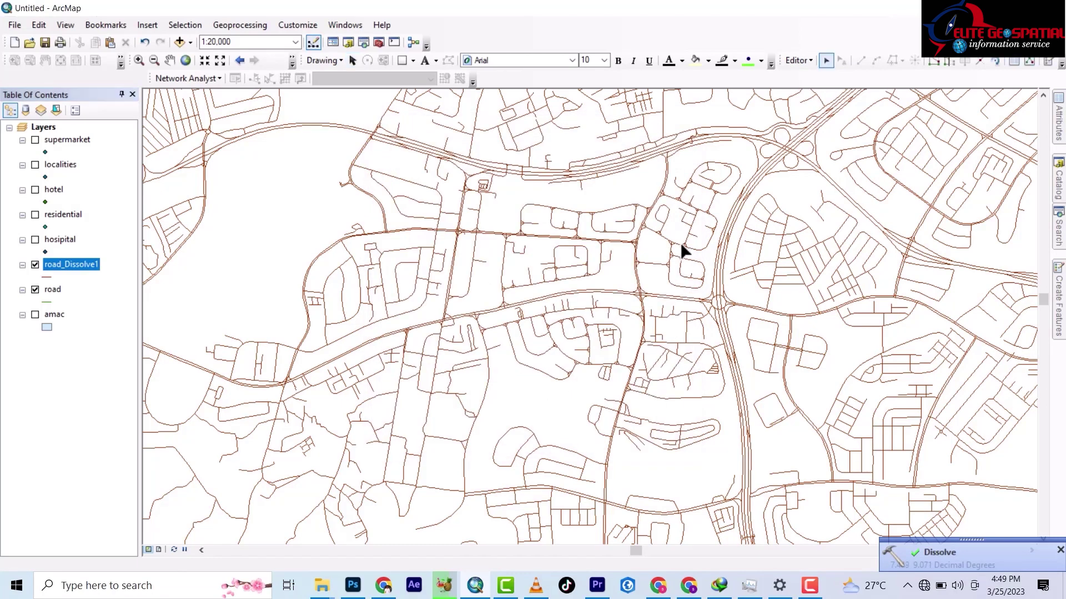
scroll(673, 251, "up", 2)
scroll(627, 272, "up", 3)
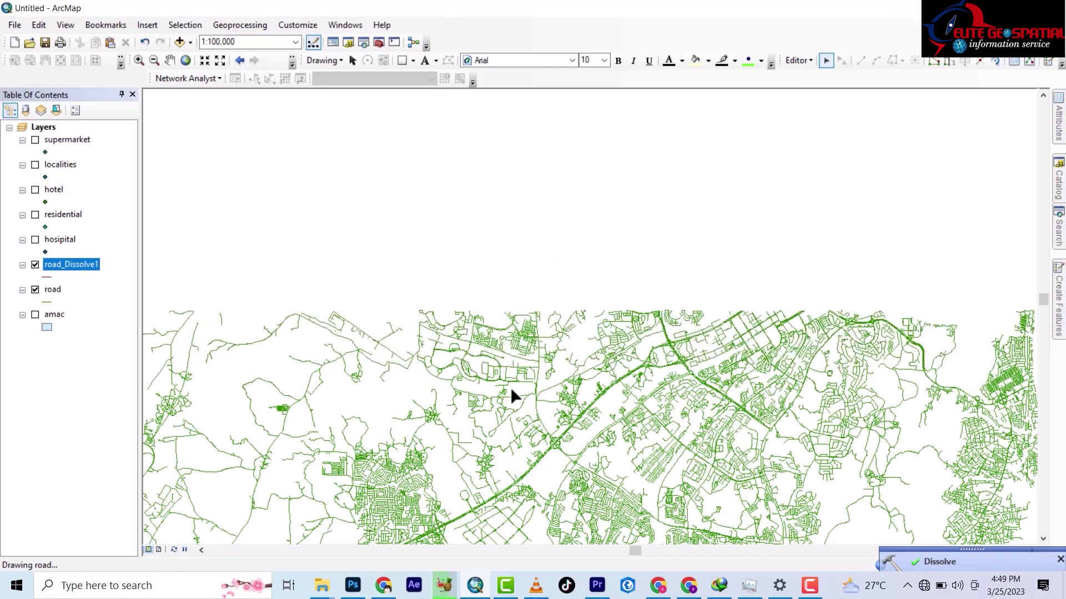
left_click(35, 290)
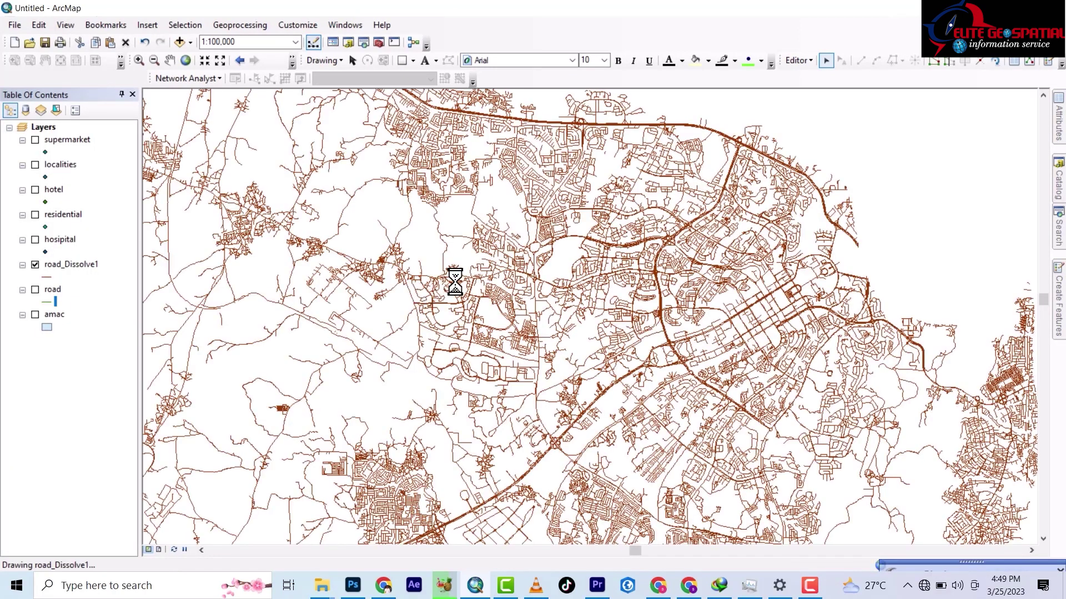
Select the dissolved roads on the map to examine how the lines are merged, and stop editing
left_click(488, 265)
scroll(502, 255, "up", 1)
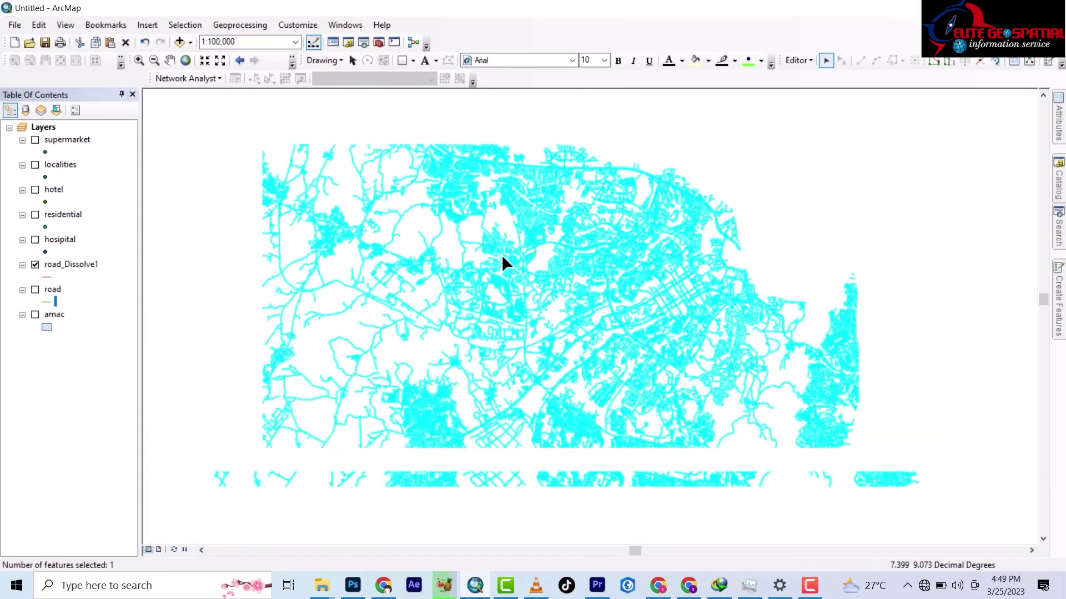
scroll(502, 254, "up", 1)
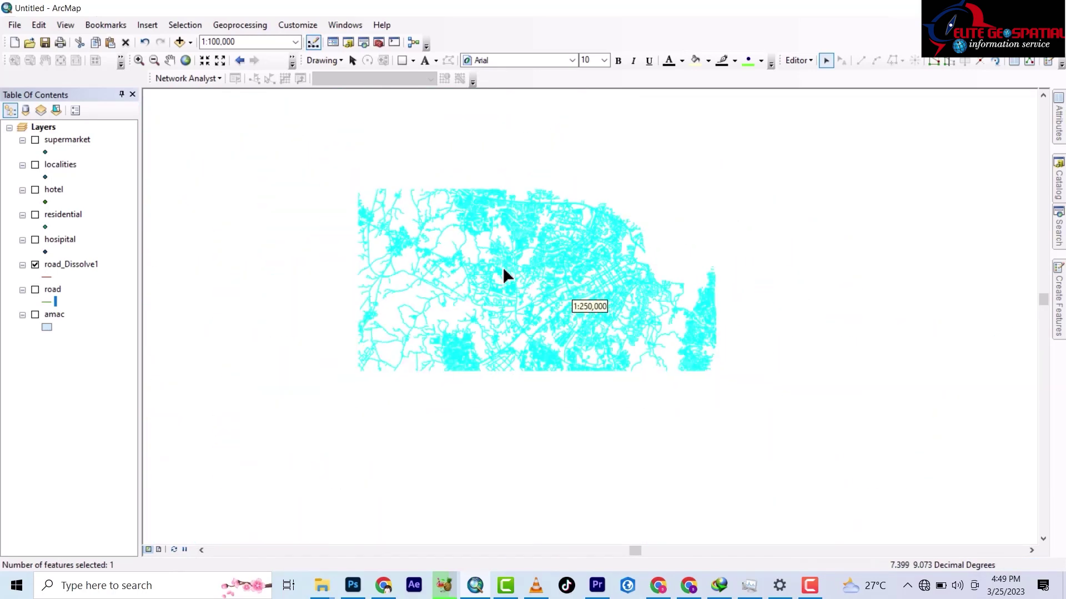
left_click(801, 59)
left_click(801, 59)
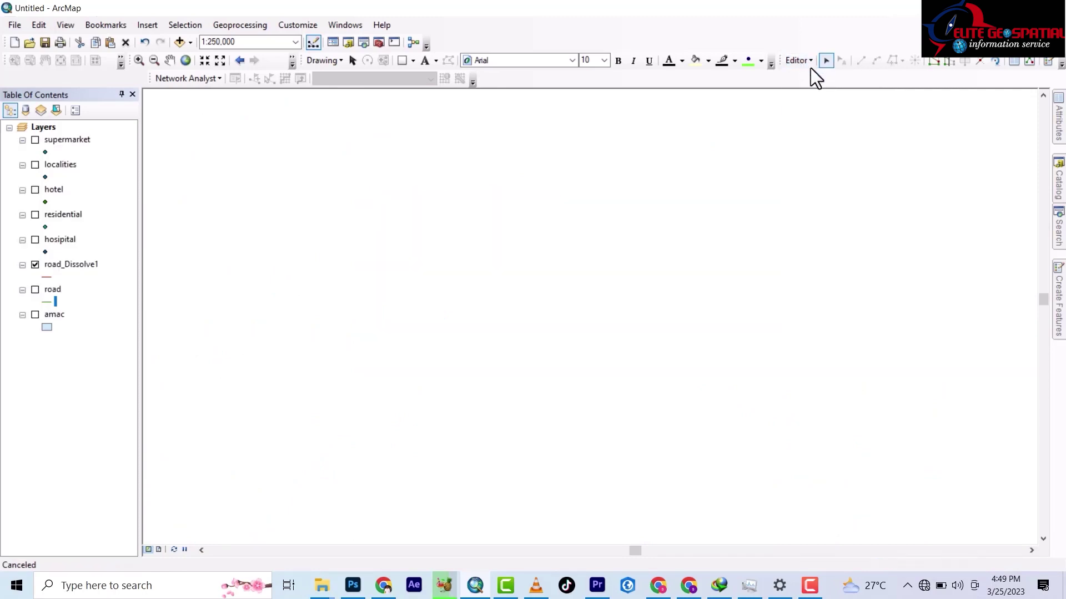
left_click(804, 62)
left_click(826, 91)
Search for "feature to line" and open the Feature To Line (Data Management) tool
left_click(1057, 224)
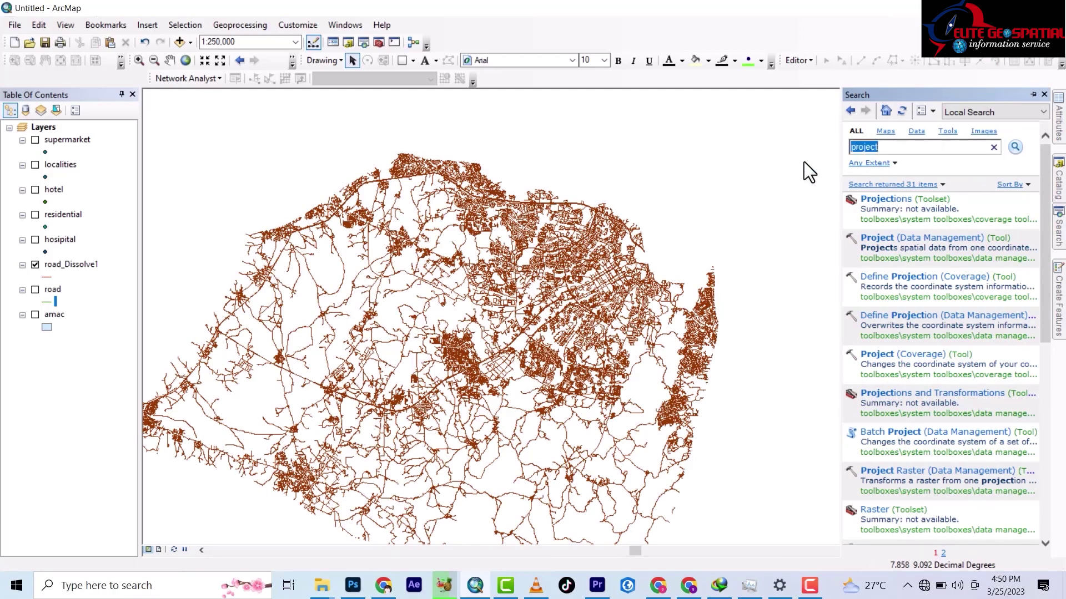
type("fea")
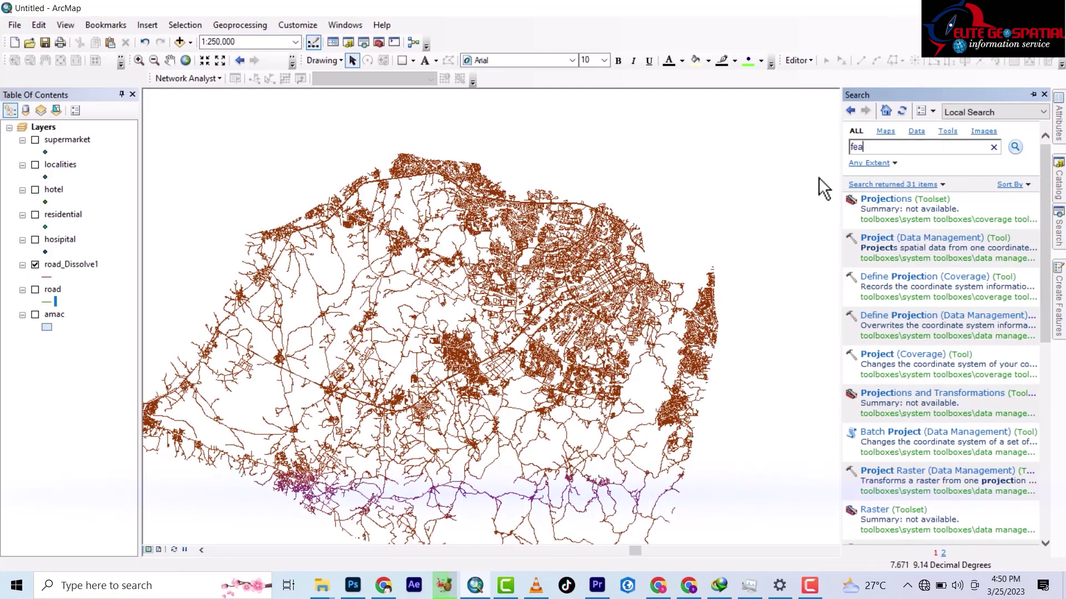
type("ture to line")
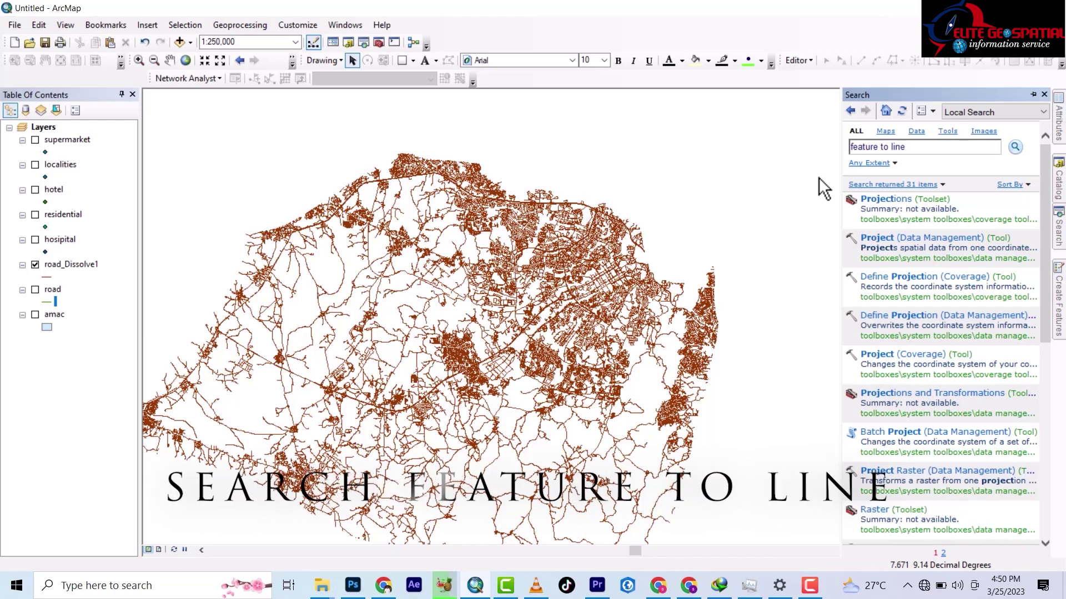
key("Return")
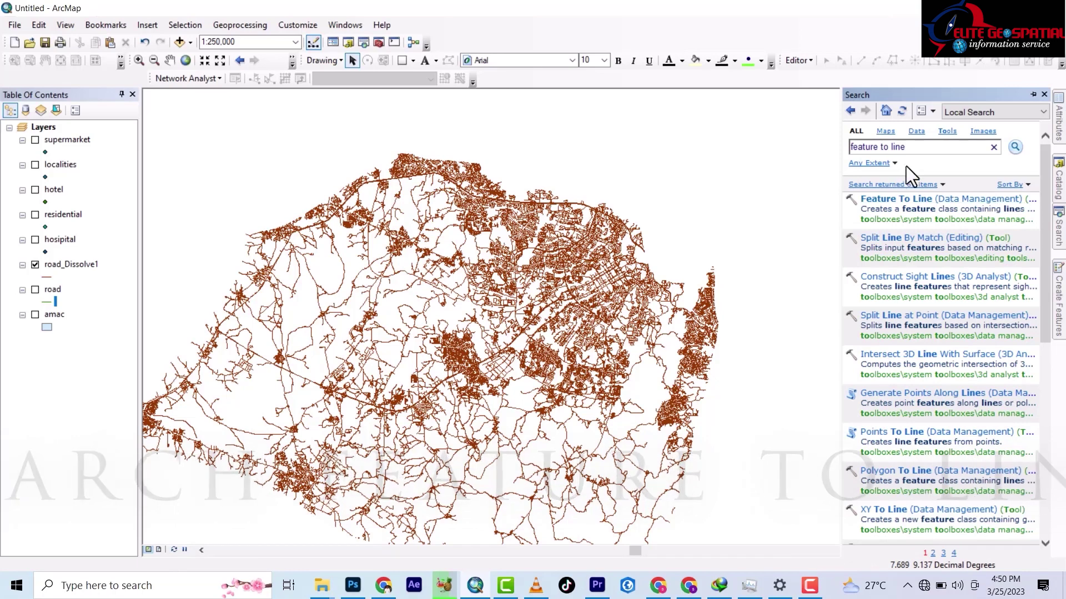
left_click(924, 195)
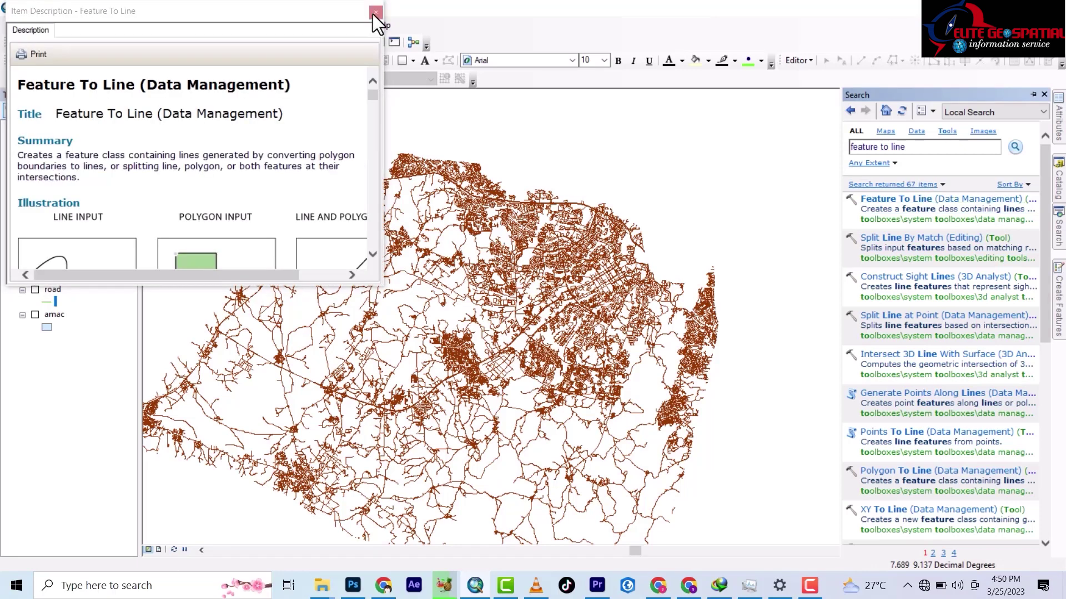
left_click(375, 12)
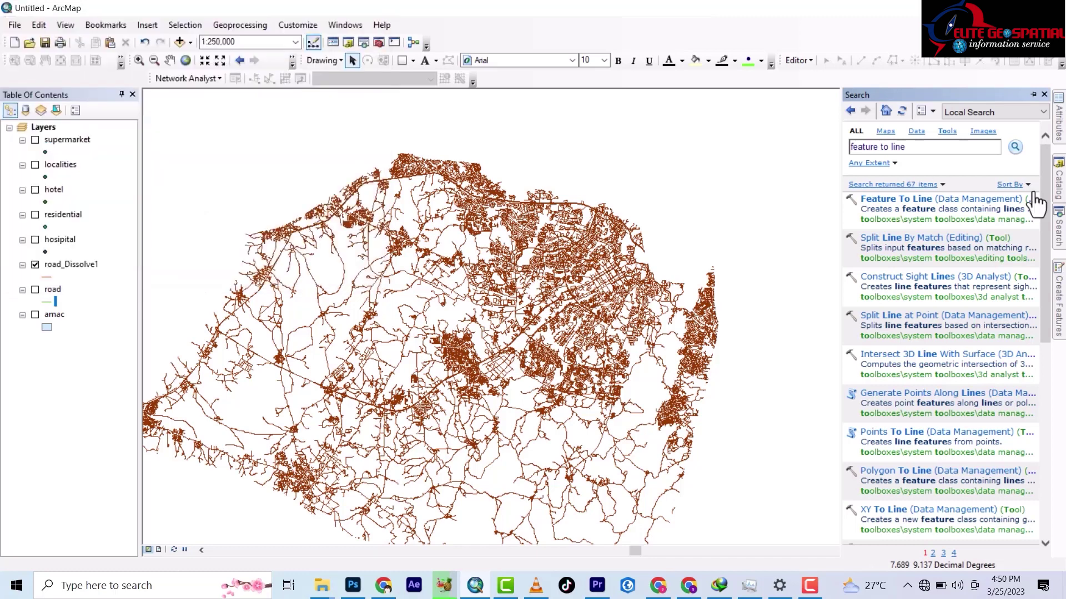
left_click(930, 203)
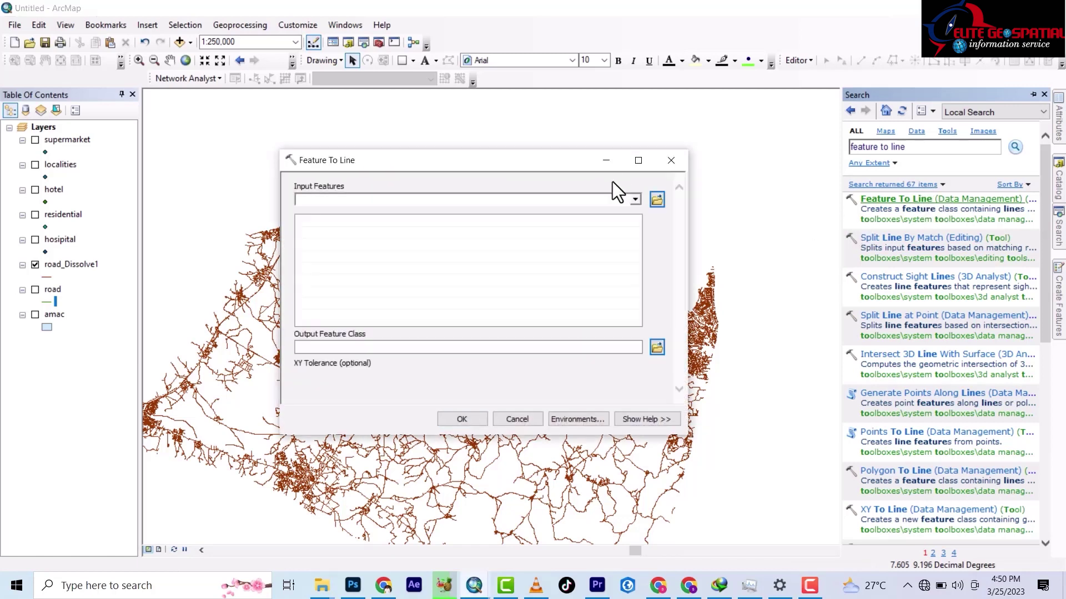
Run Feature To Line on road_Dissolve1, saving the output feature class as roadamac in amac.gdb
left_click(634, 200)
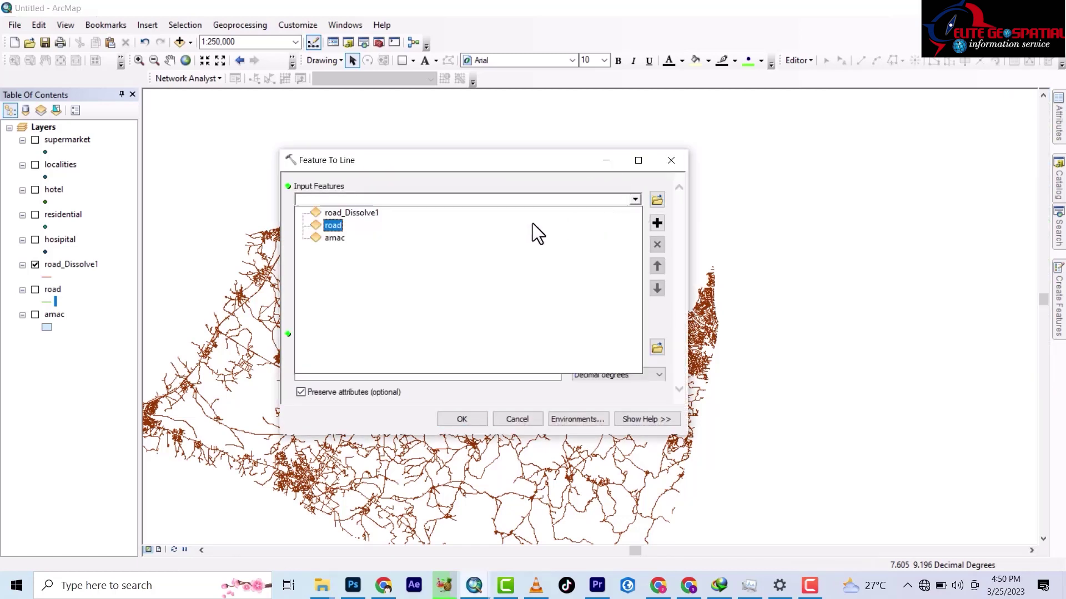
left_click(361, 213)
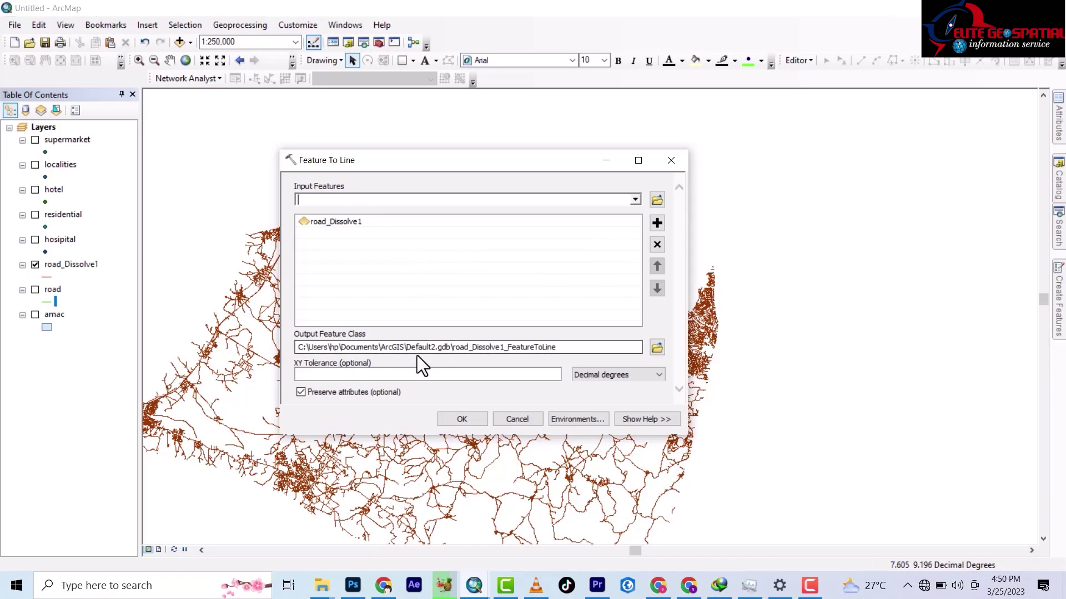
left_click(658, 349)
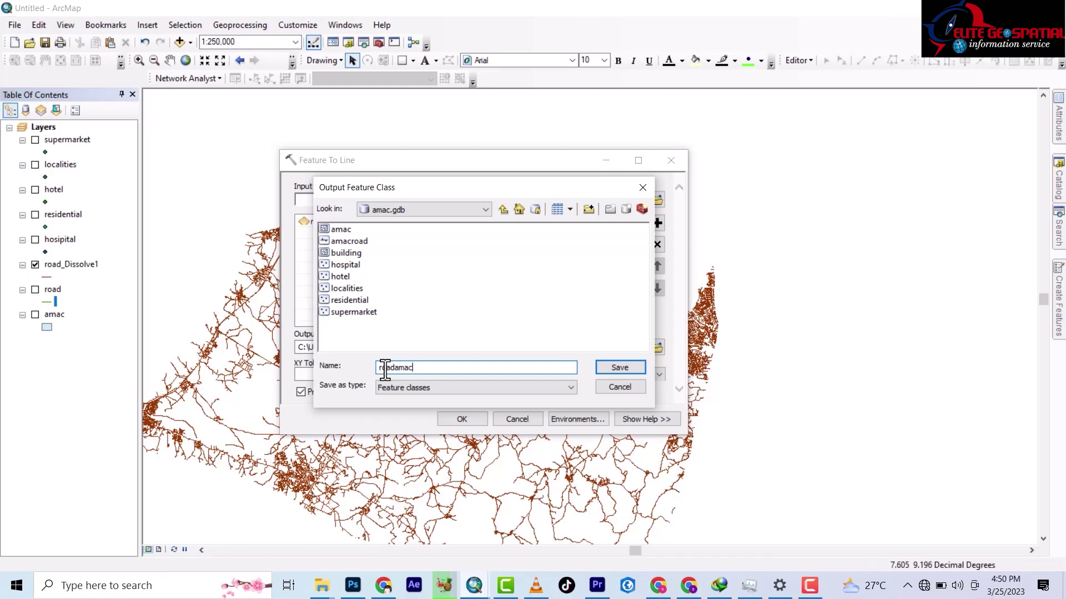
key("Return")
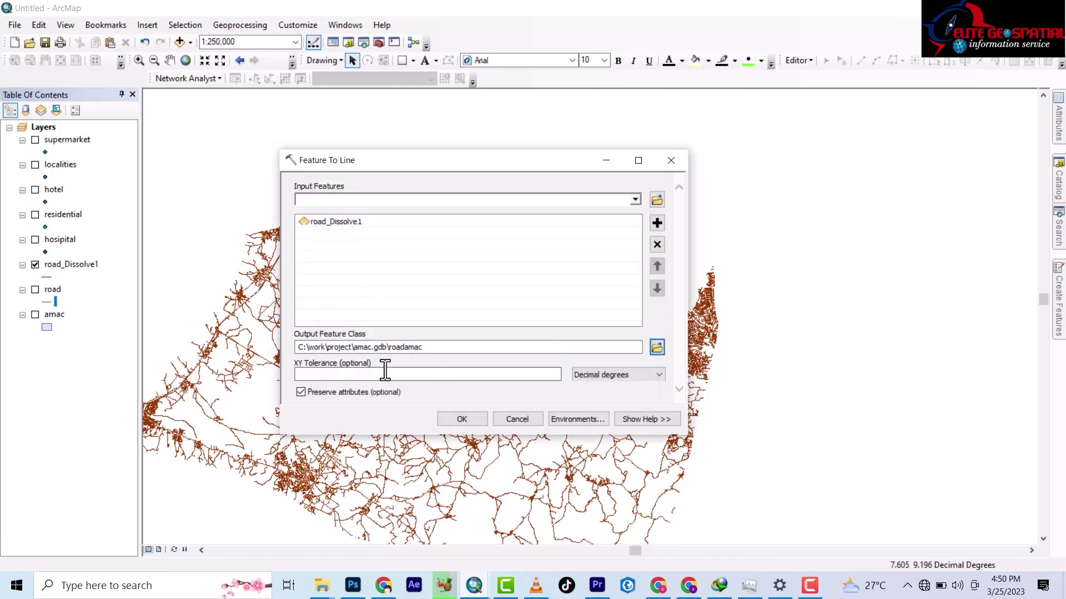
left_click(461, 420)
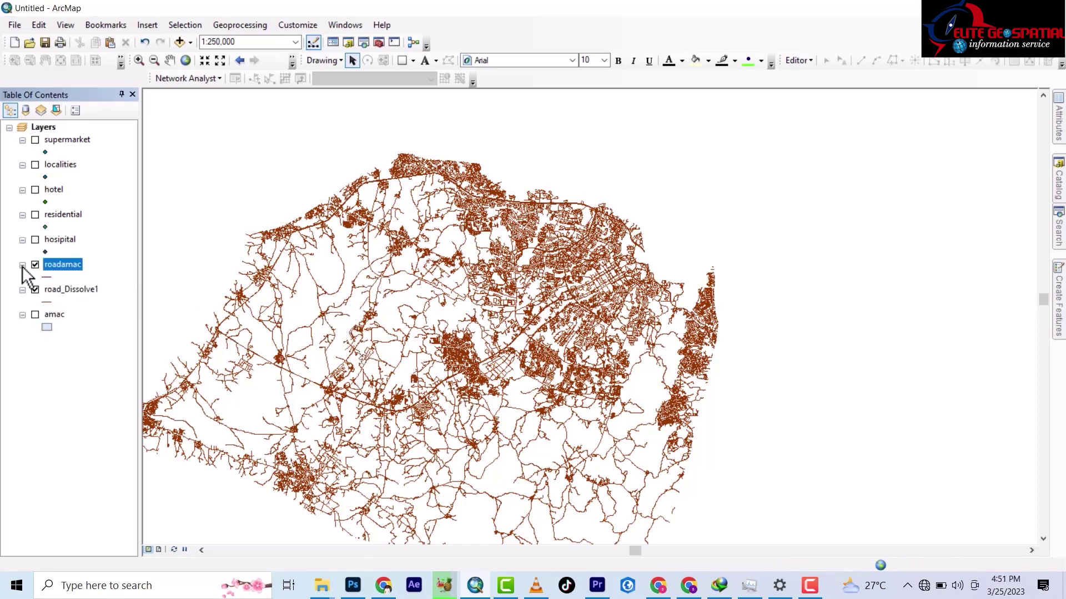
Remove the road_Dissolve1 layer from the map and open the attribute table of roadamac
right_click(53, 288)
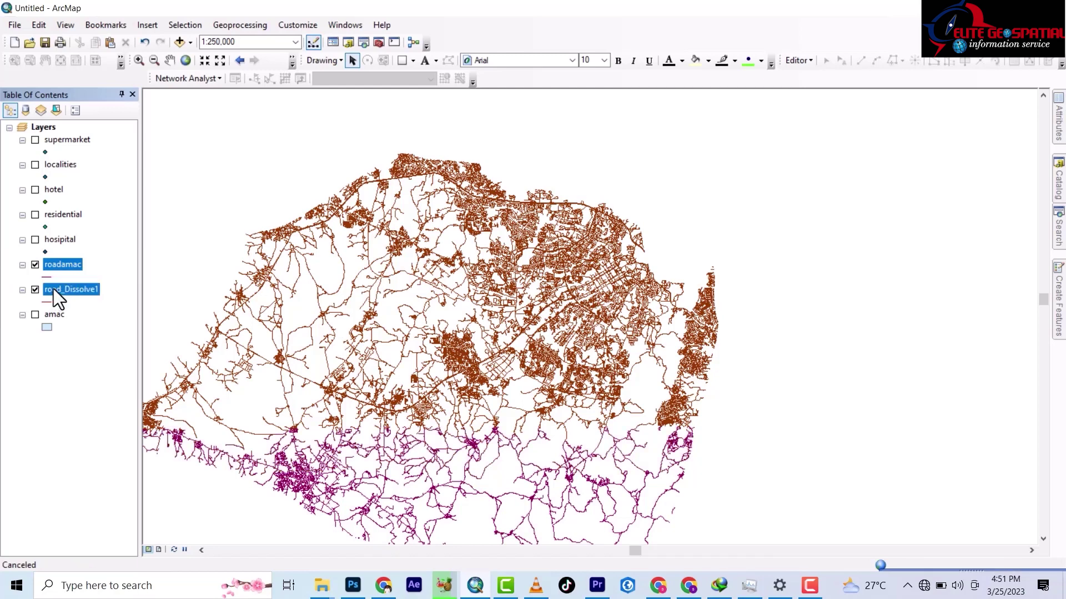
left_click(93, 25)
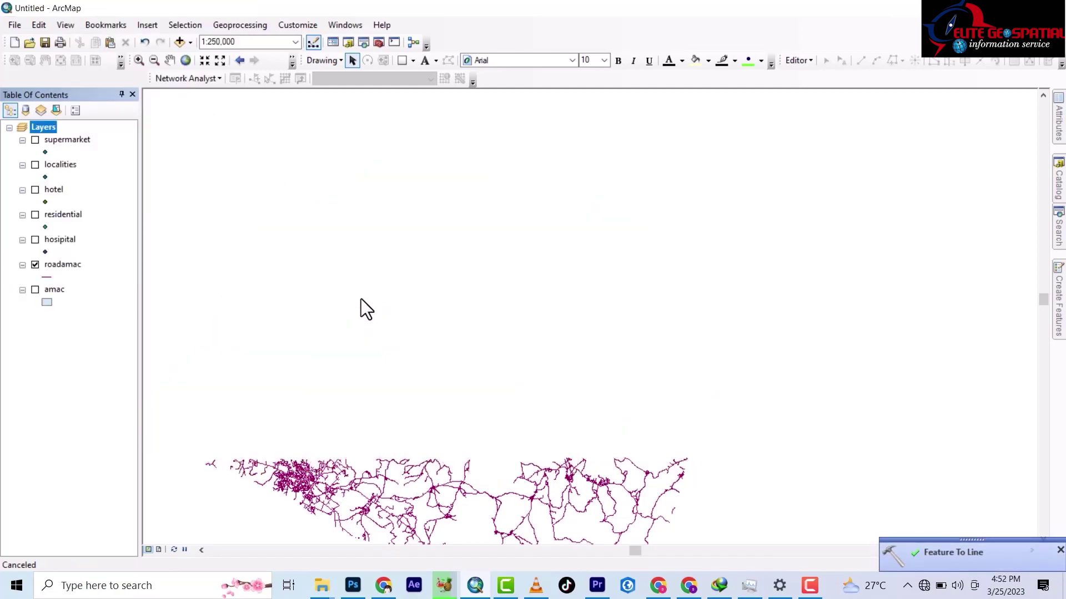
right_click(62, 264)
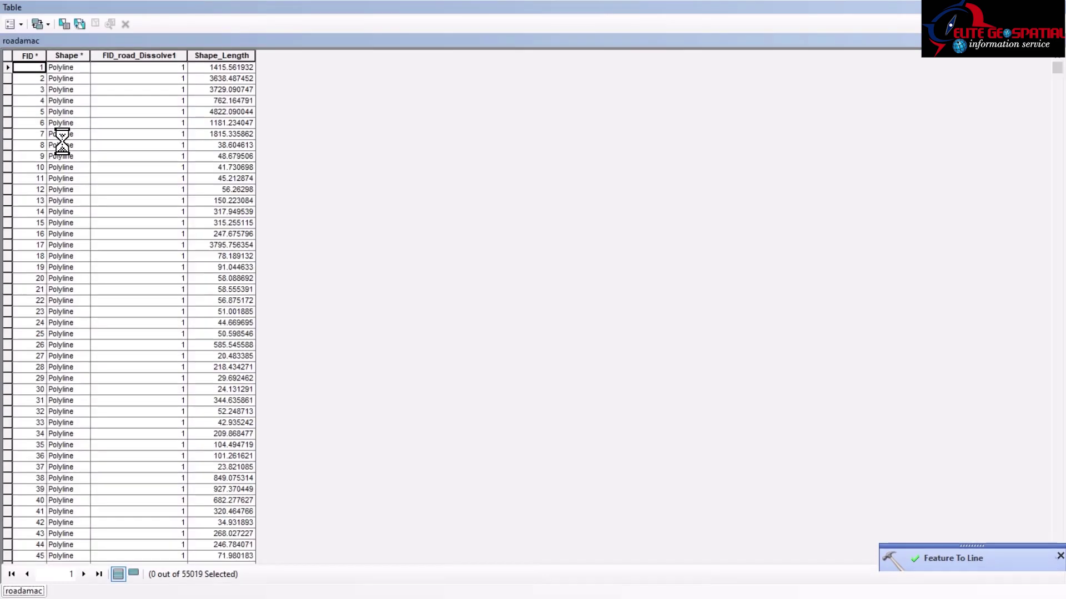
Add a Float field named length to the roadamac attribute table
left_click(21, 25)
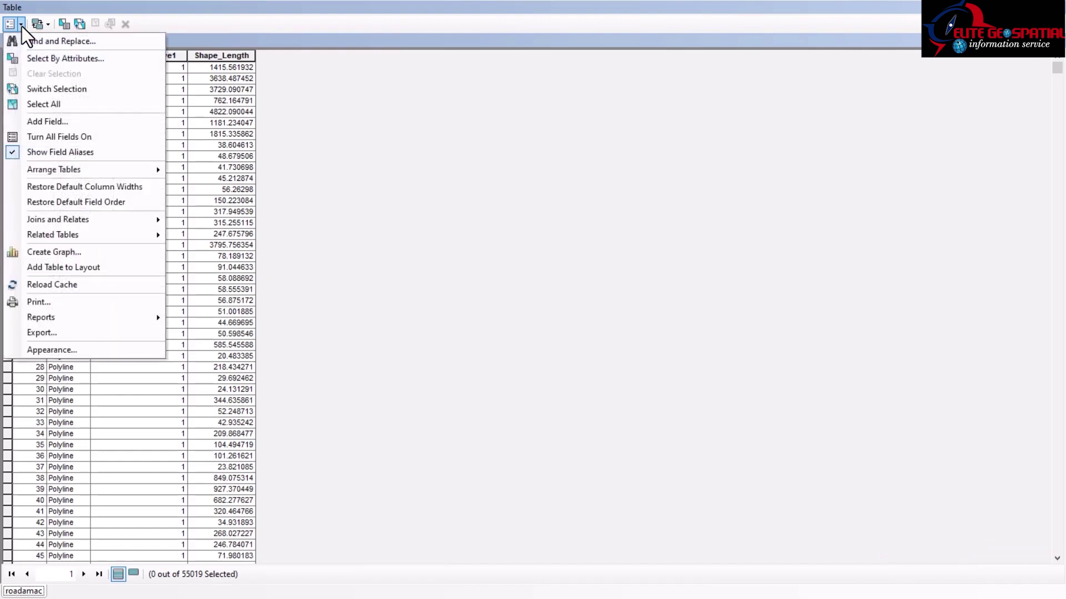
left_click(41, 122)
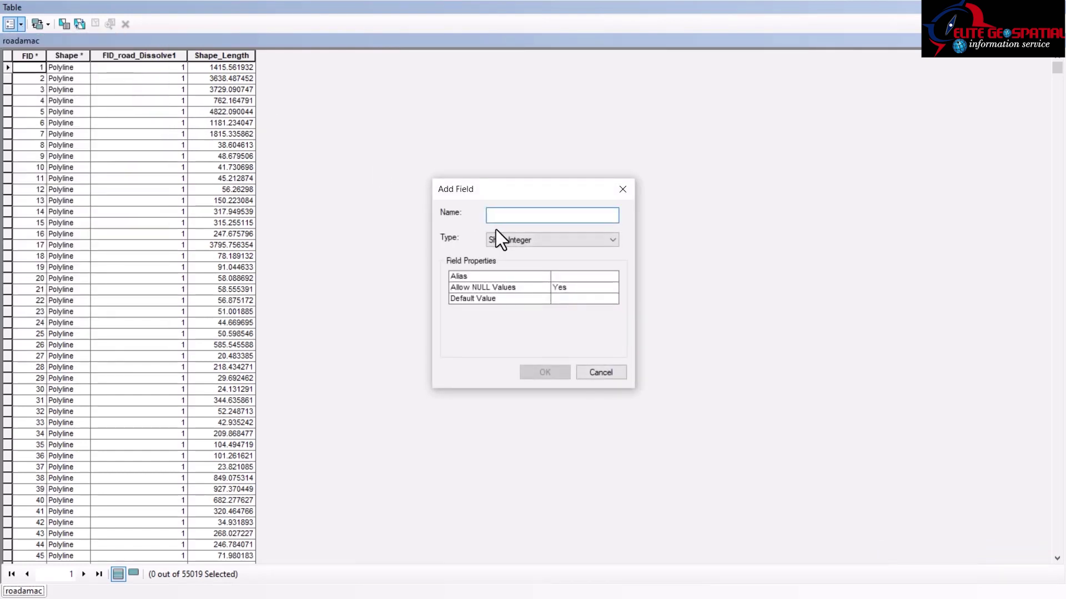
type("length")
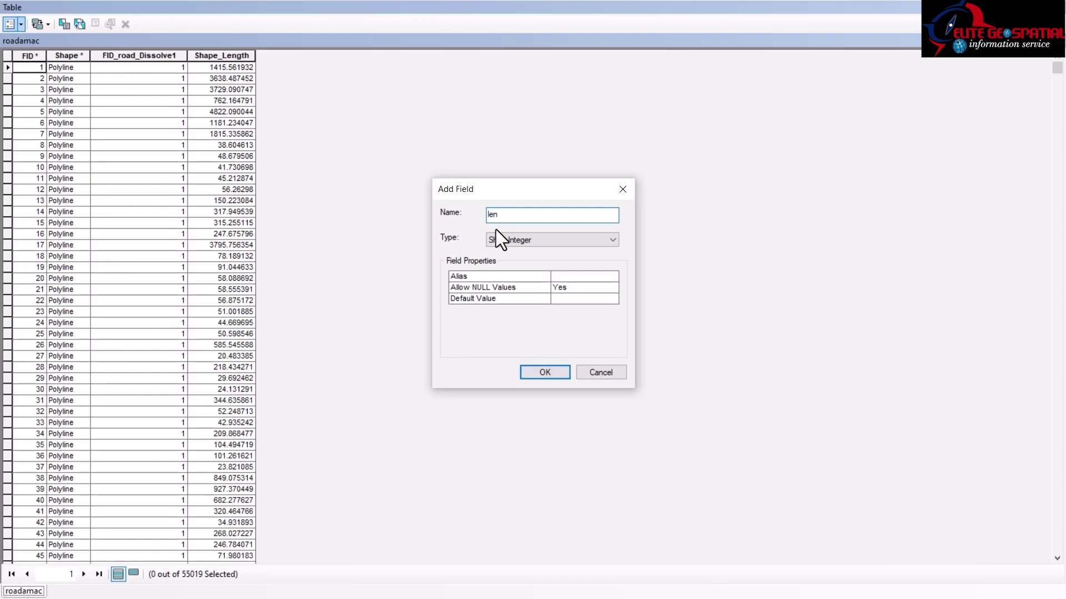
left_click(544, 240)
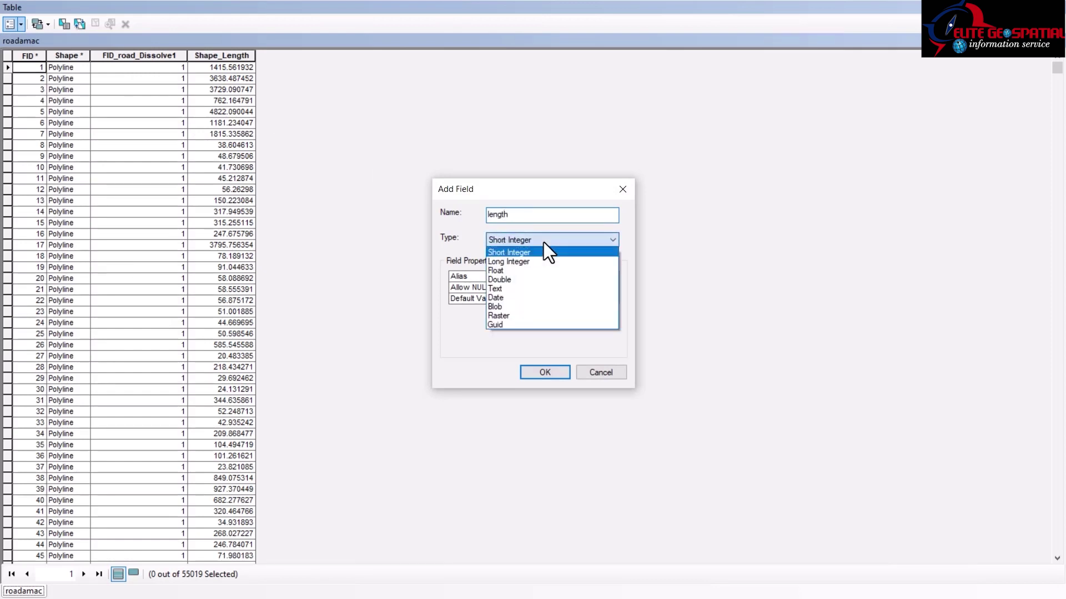
left_click(505, 272)
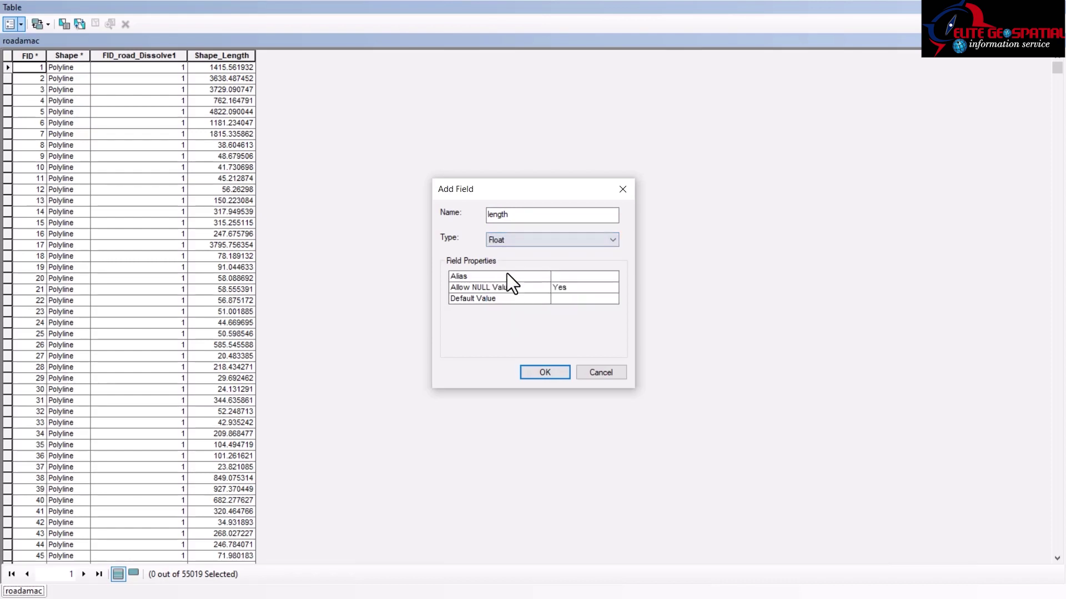
left_click(540, 373)
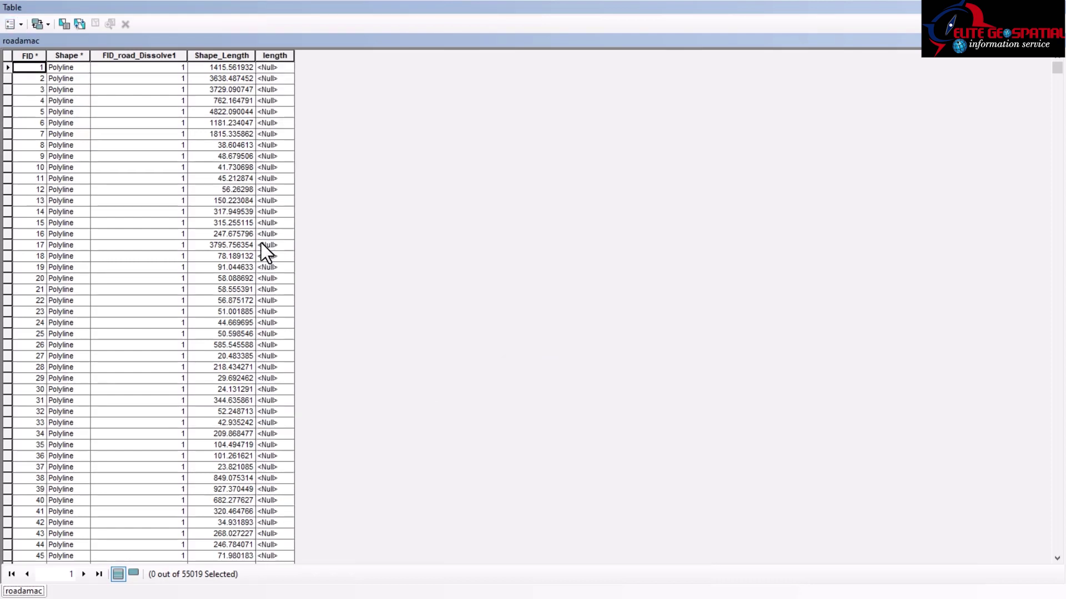
Calculate the length field as the line Length in meters, using the data source's coordinate system
left_click(265, 55)
right_click(266, 58)
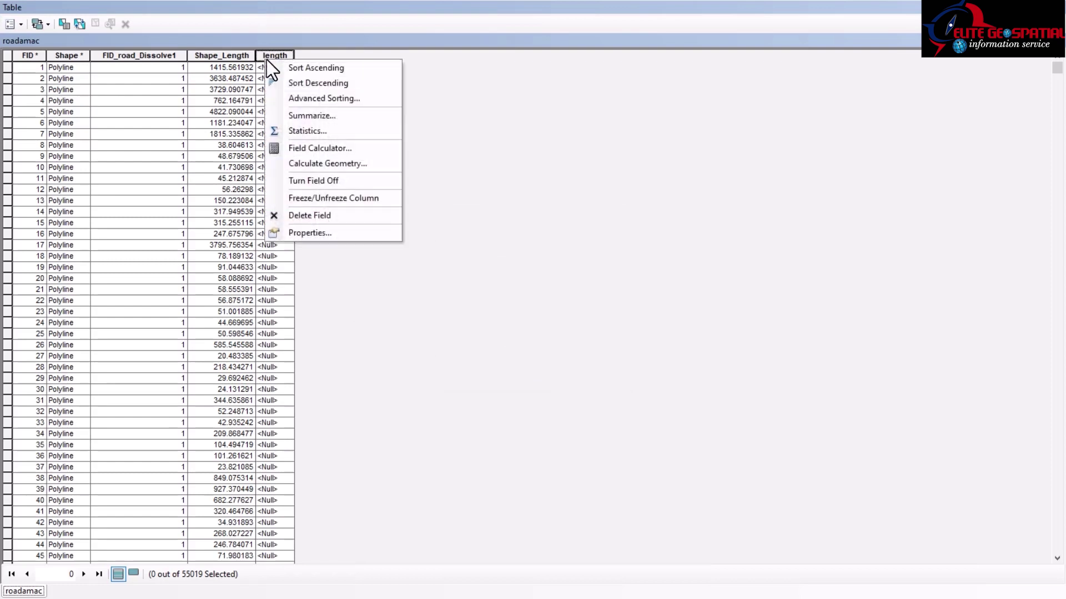
left_click(308, 163)
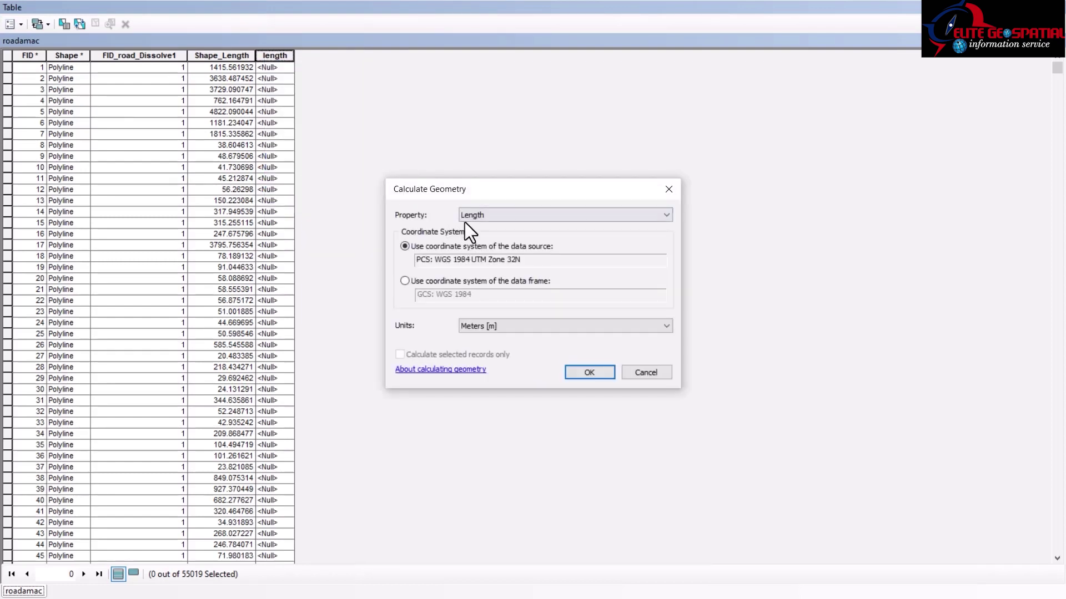
left_click(471, 218)
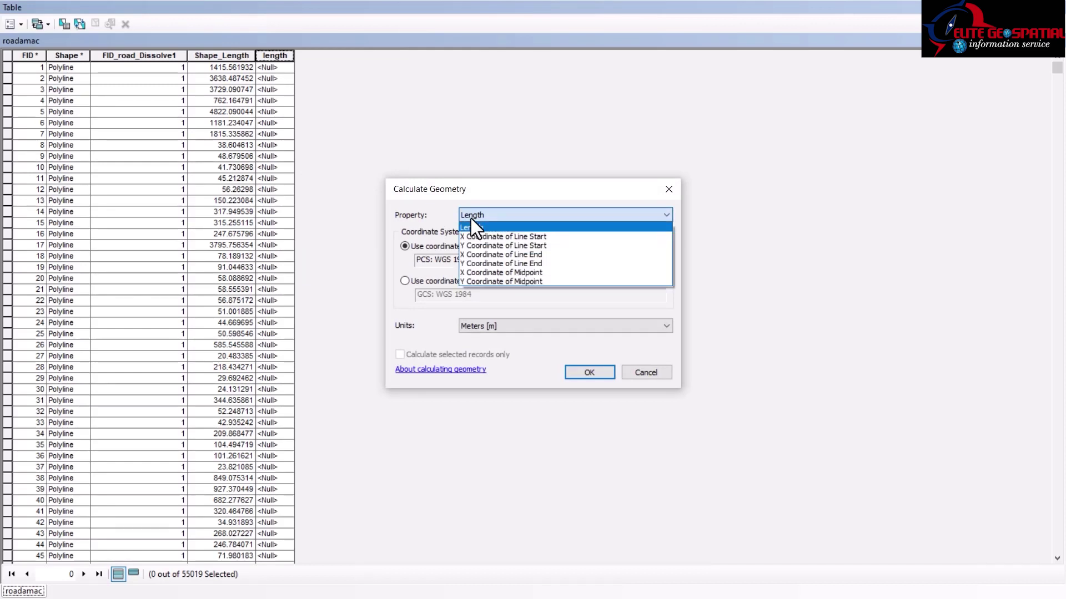
left_click(471, 219)
left_click(590, 374)
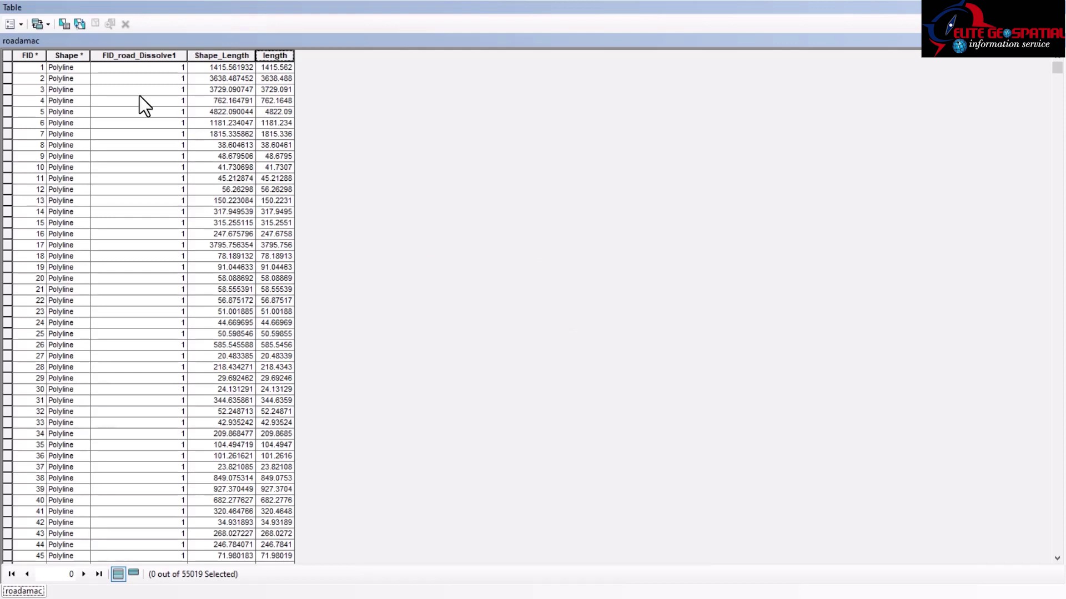
left_click(21, 25)
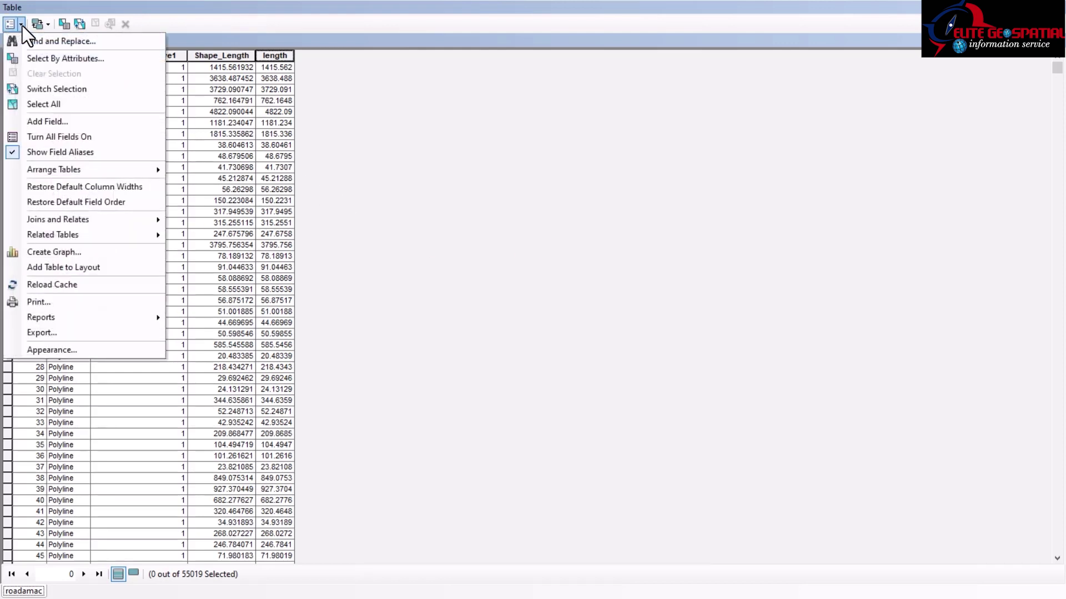
left_click(51, 104)
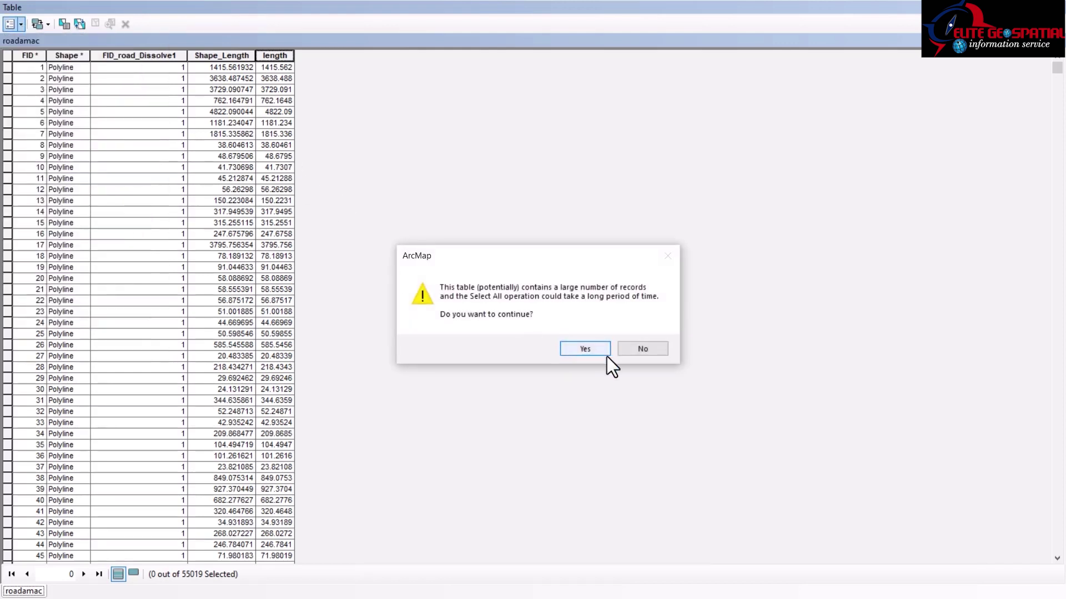
left_click(632, 349)
Add a Double field named speed to the roadamac attribute table
left_click(14, 25)
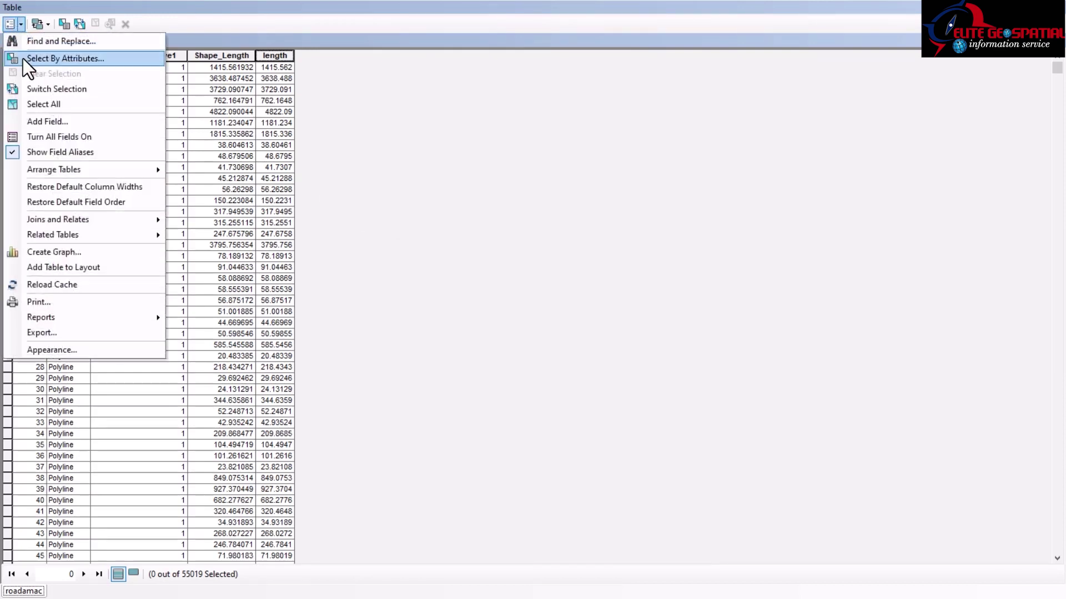
left_click(29, 124)
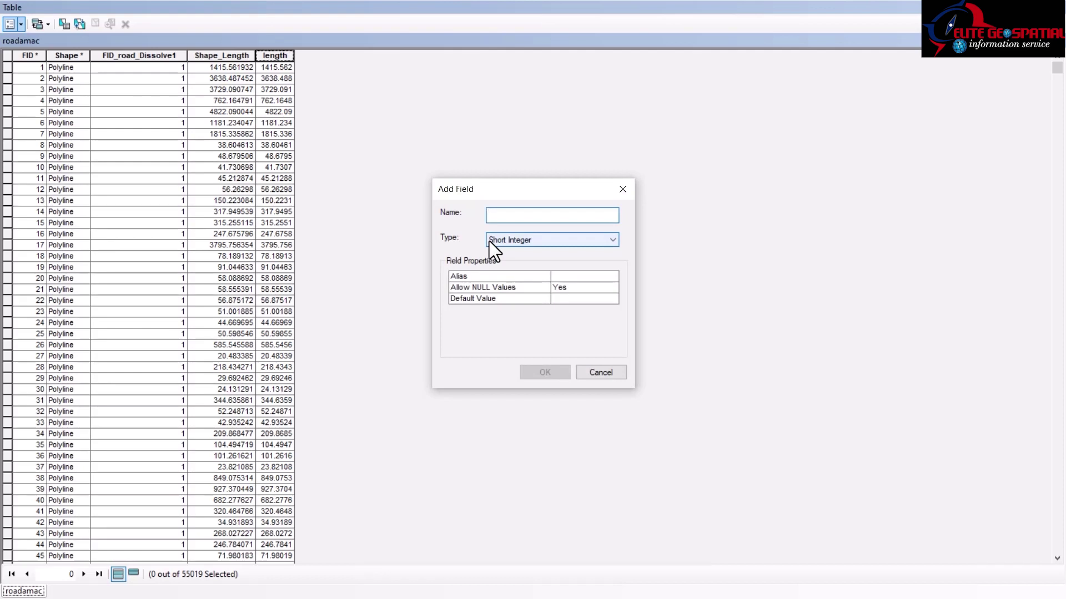
type("speed")
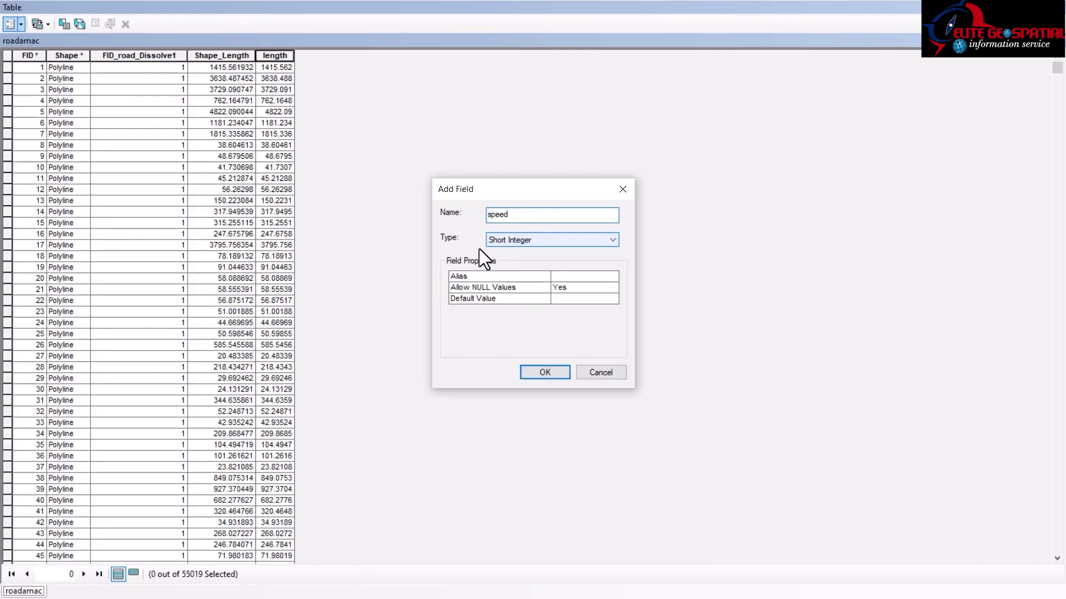
left_click(500, 241)
left_click(498, 280)
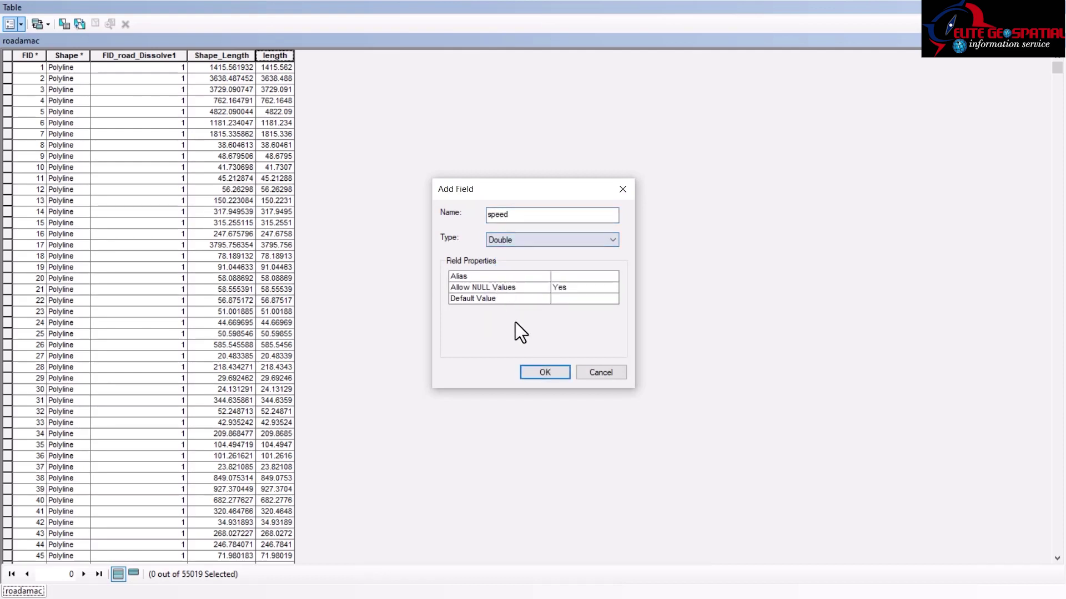
left_click(545, 372)
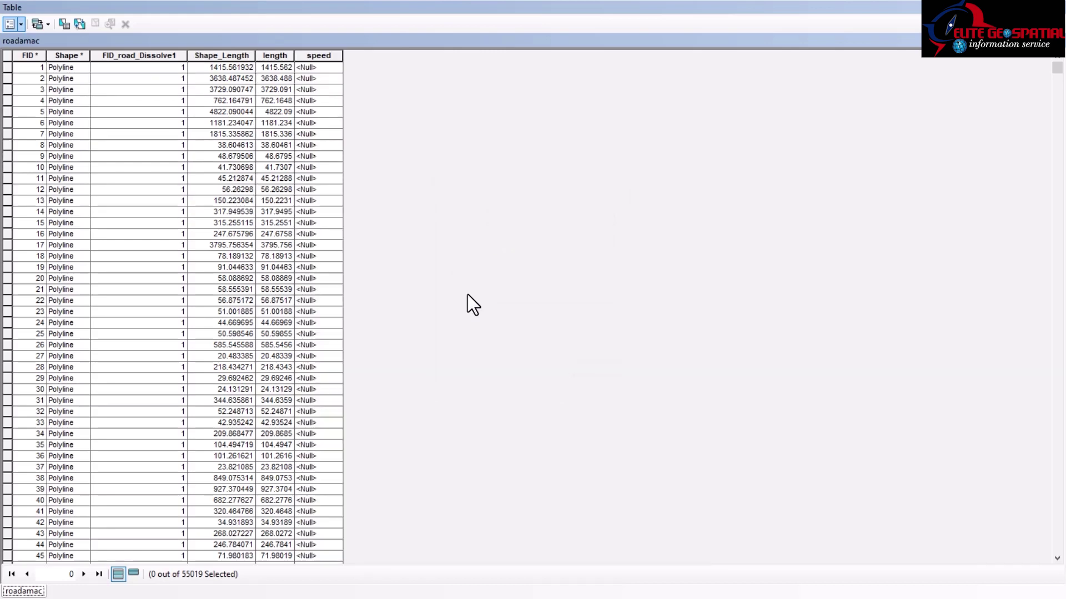
Set the speed field to 40000 for all roads with the Field Calculator
right_click(303, 55)
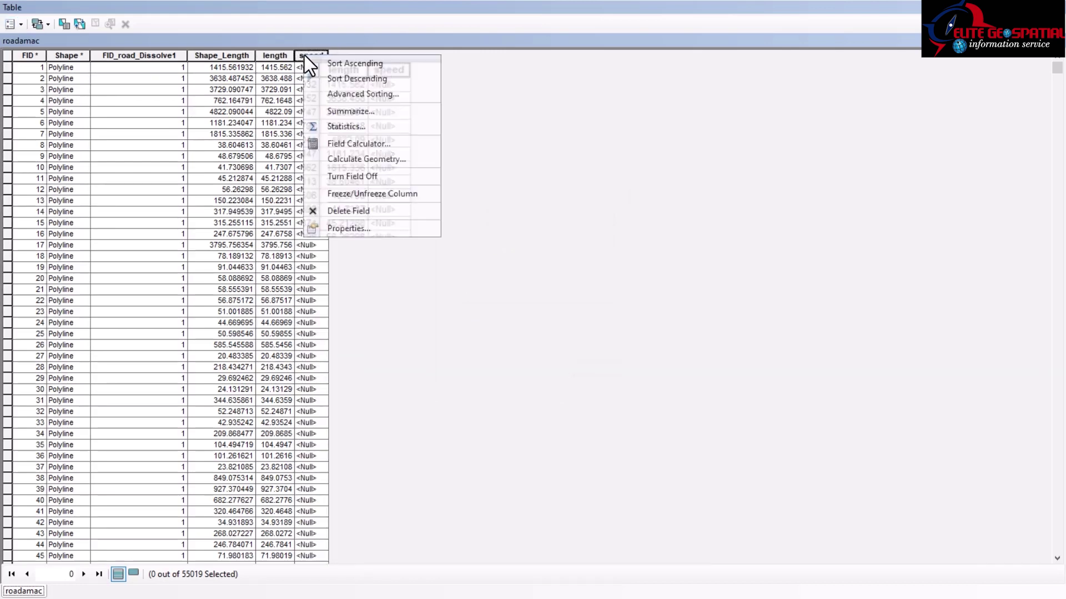
left_click(352, 145)
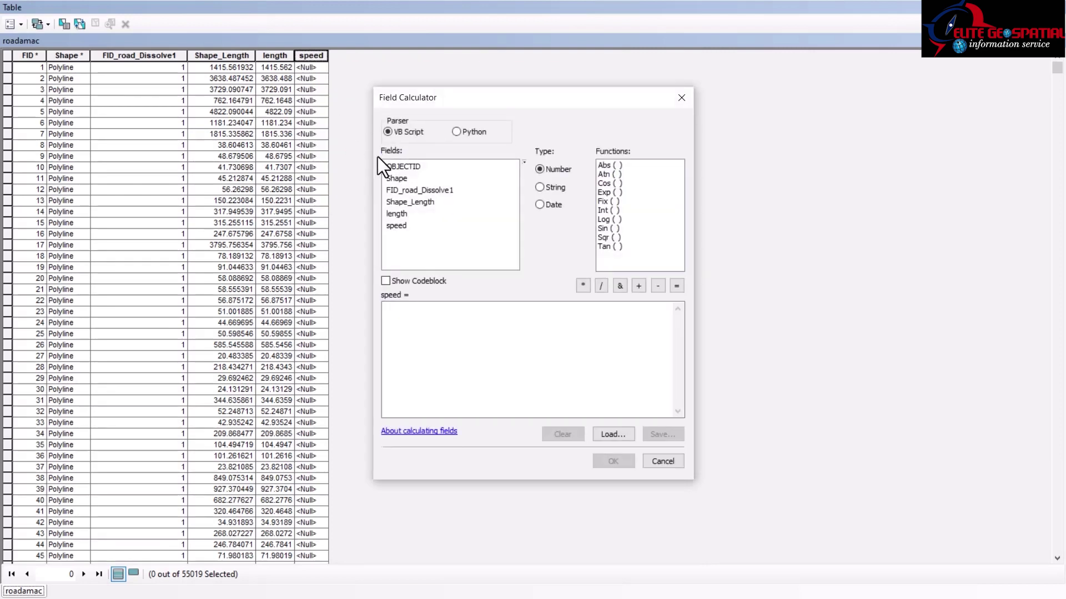
left_click(399, 313)
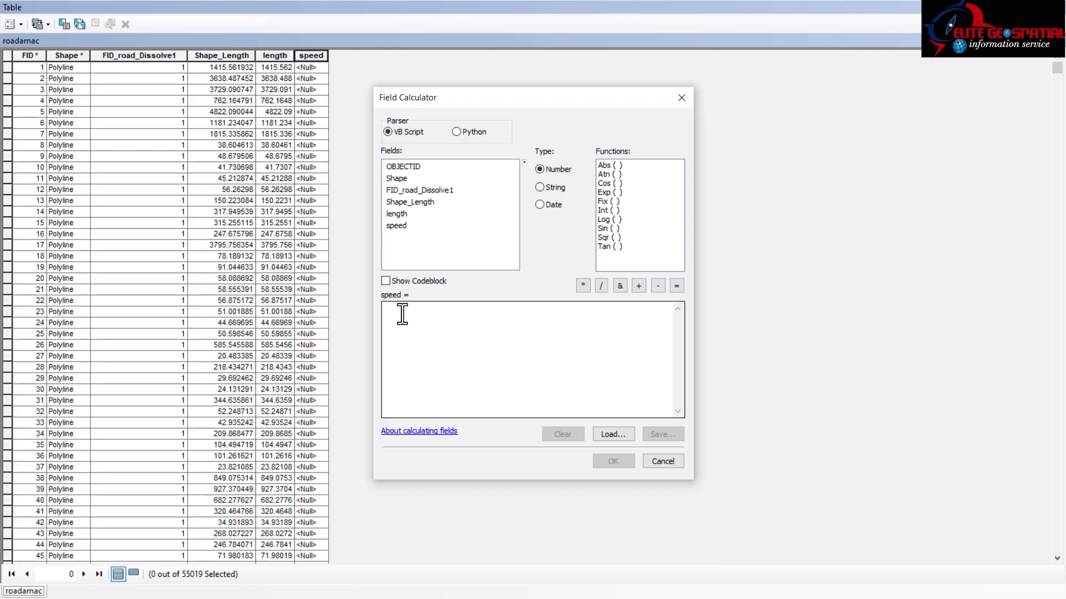
type("40000")
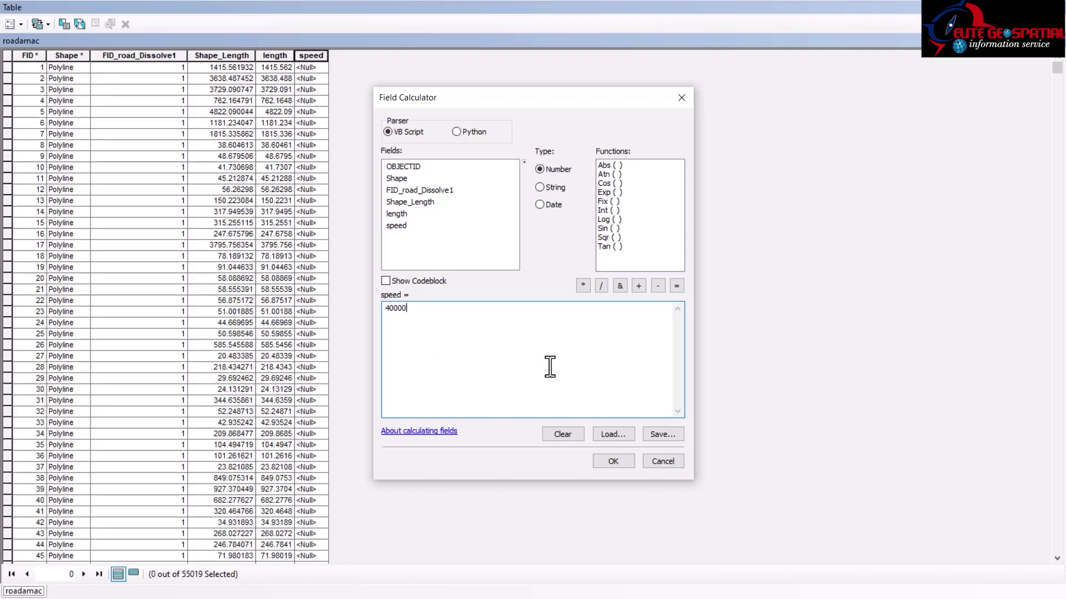
left_click(613, 462)
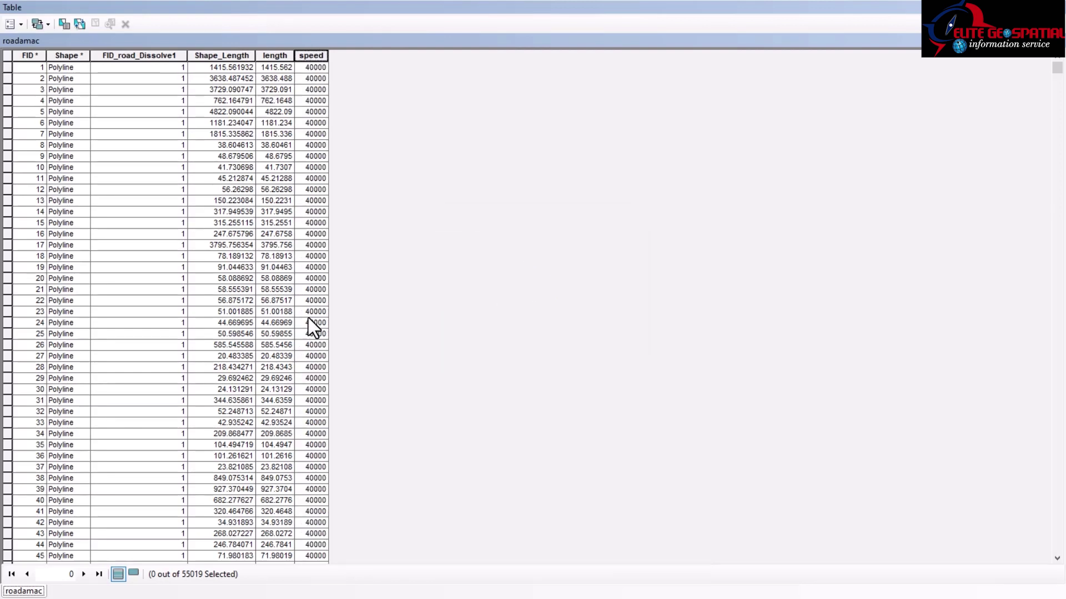
Add a Double field named time to the roadamac attribute table
left_click(19, 24)
left_click(47, 122)
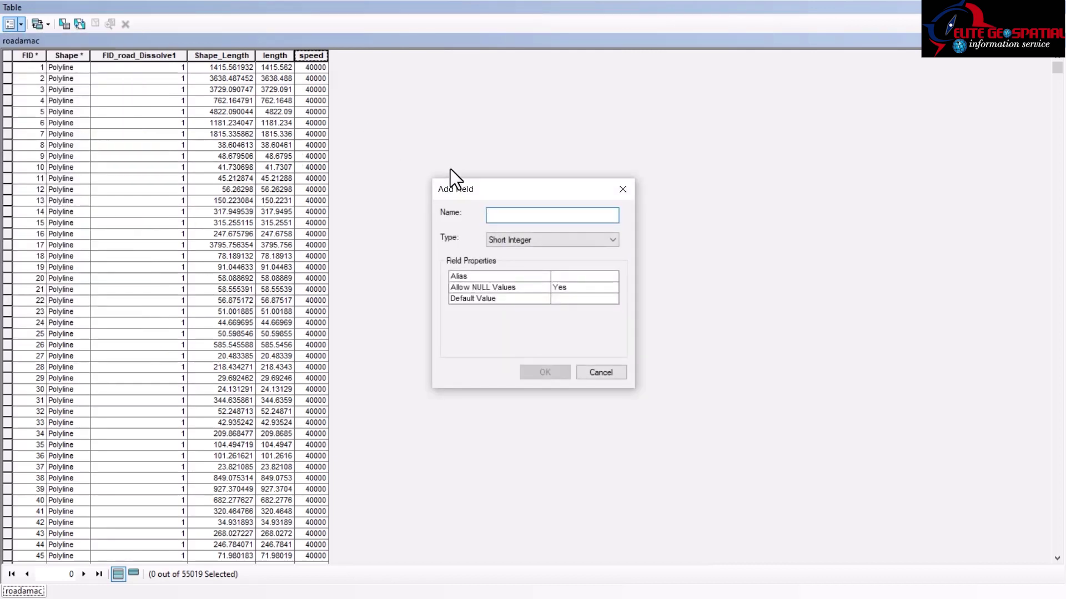
type("time")
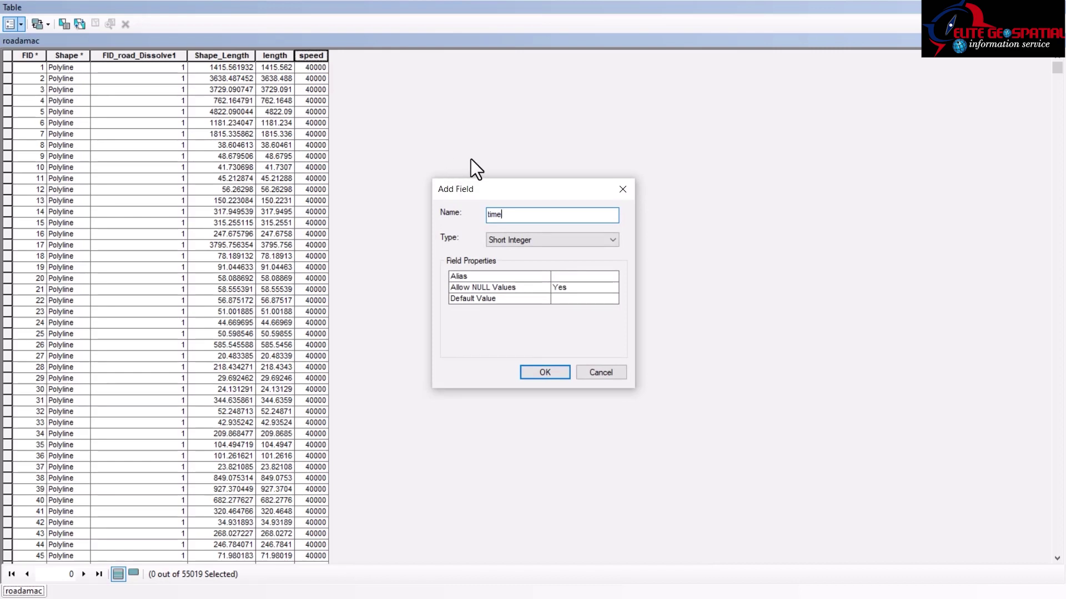
left_click(507, 241)
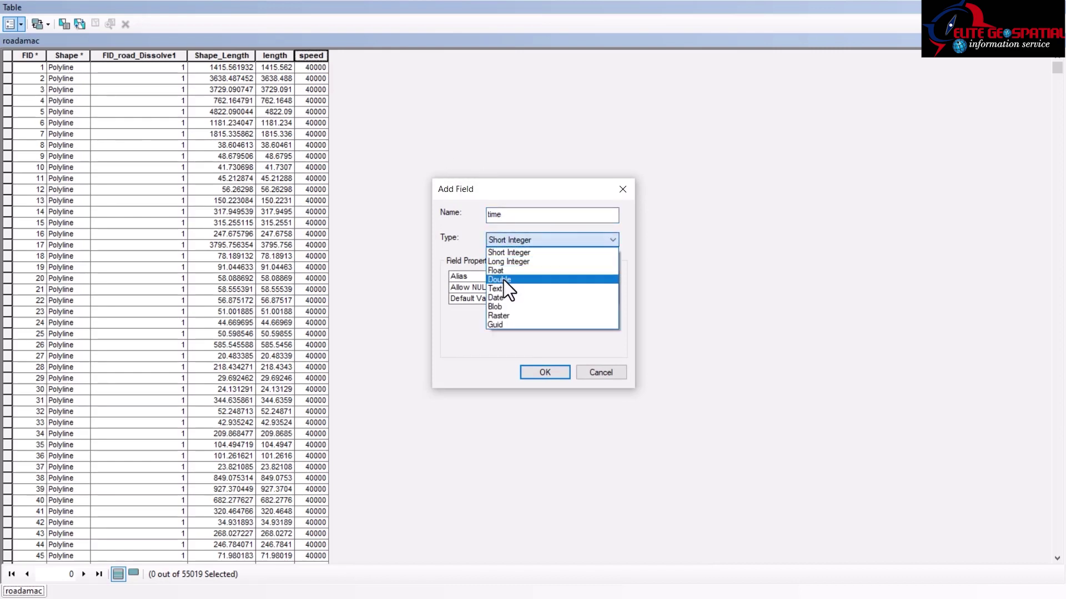
left_click(504, 278)
left_click(544, 372)
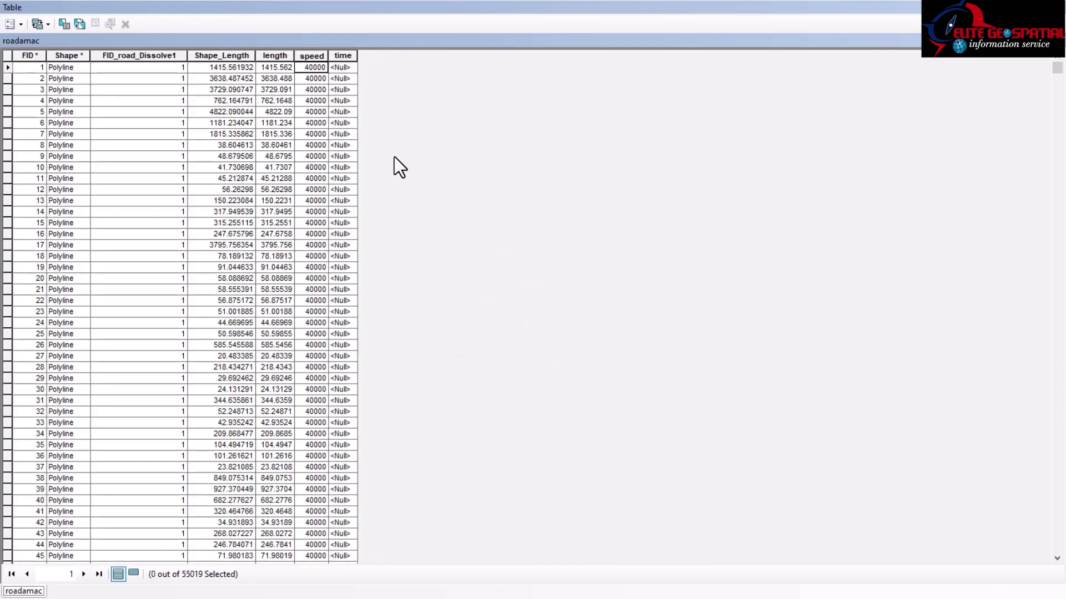
Begin a Field Calculator expression for the time field, replacing the old expression with the length field followed by a division sign
right_click(339, 56)
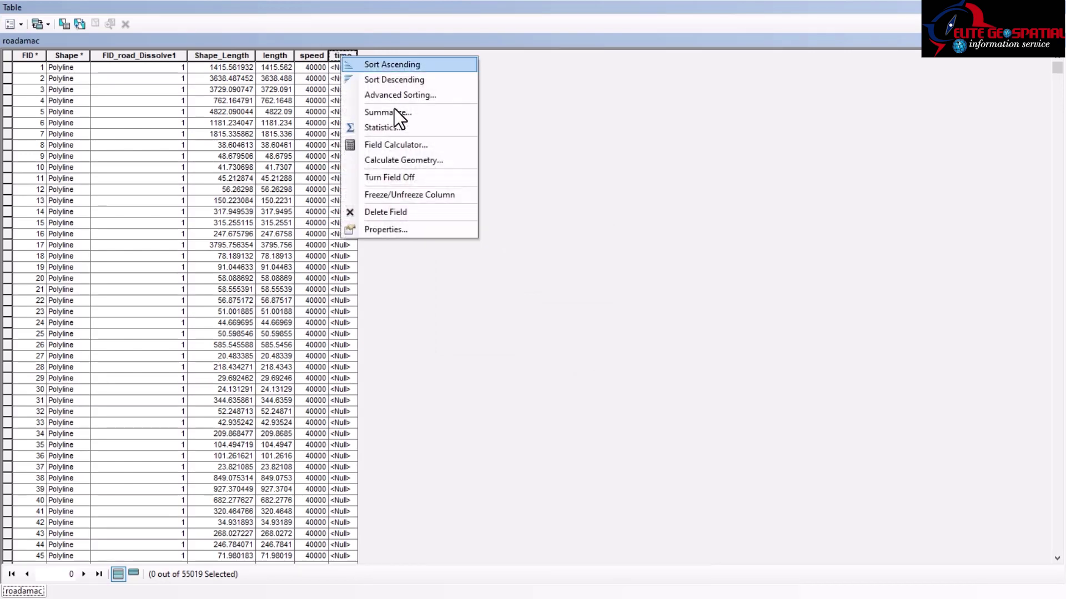
left_click(385, 146)
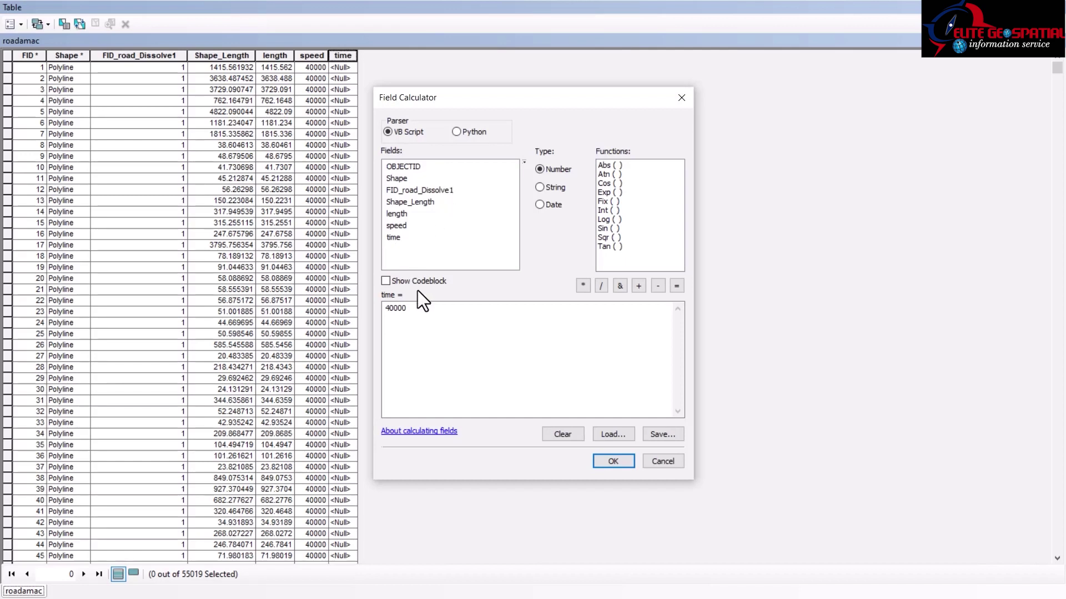
double_click(400, 317)
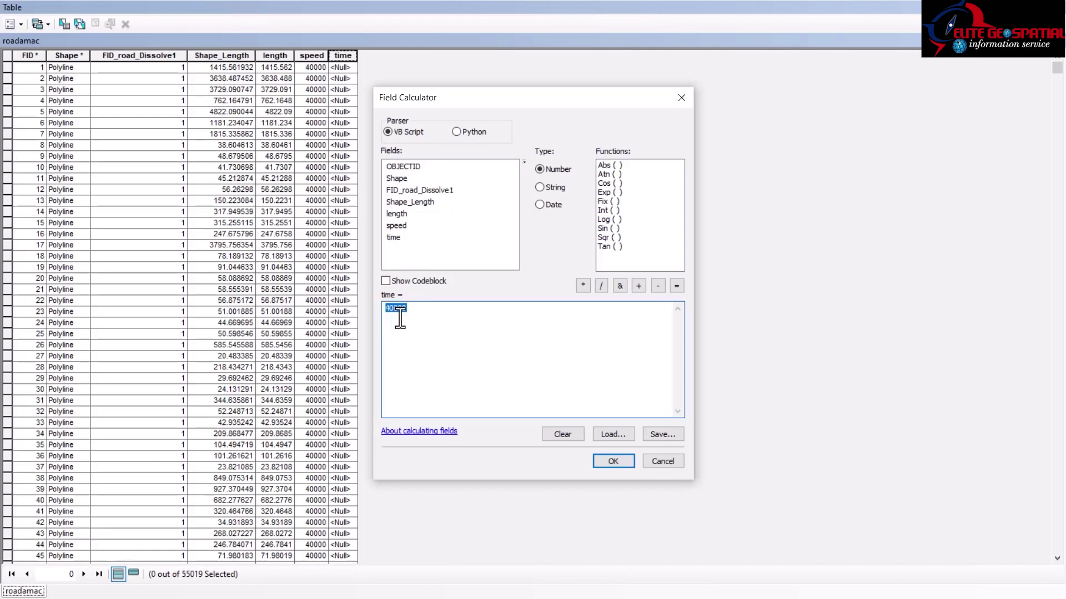
key("BackSpace")
left_click(393, 215)
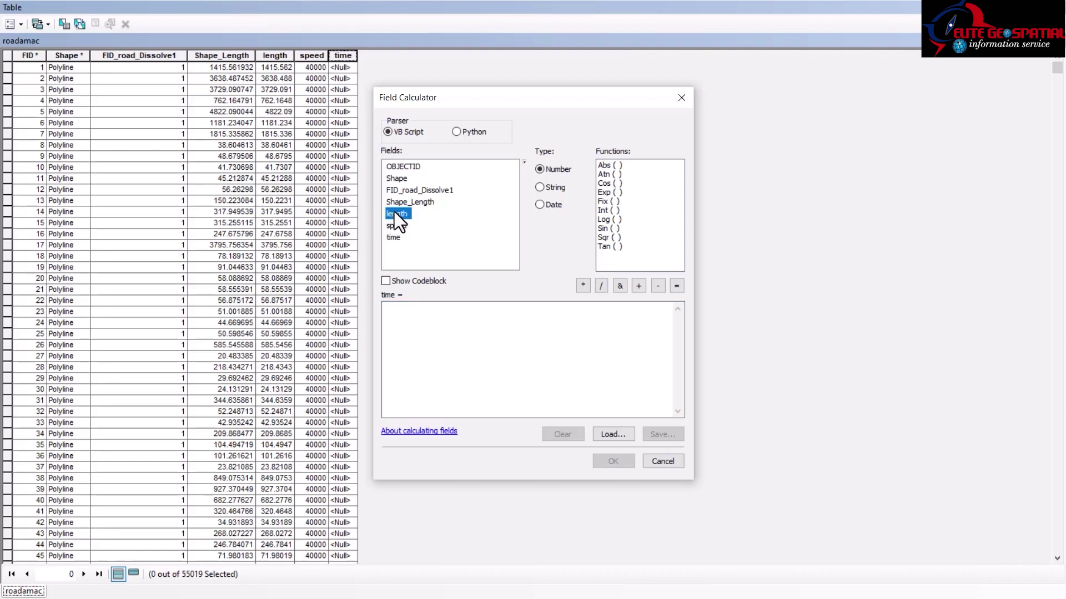
double_click(398, 213)
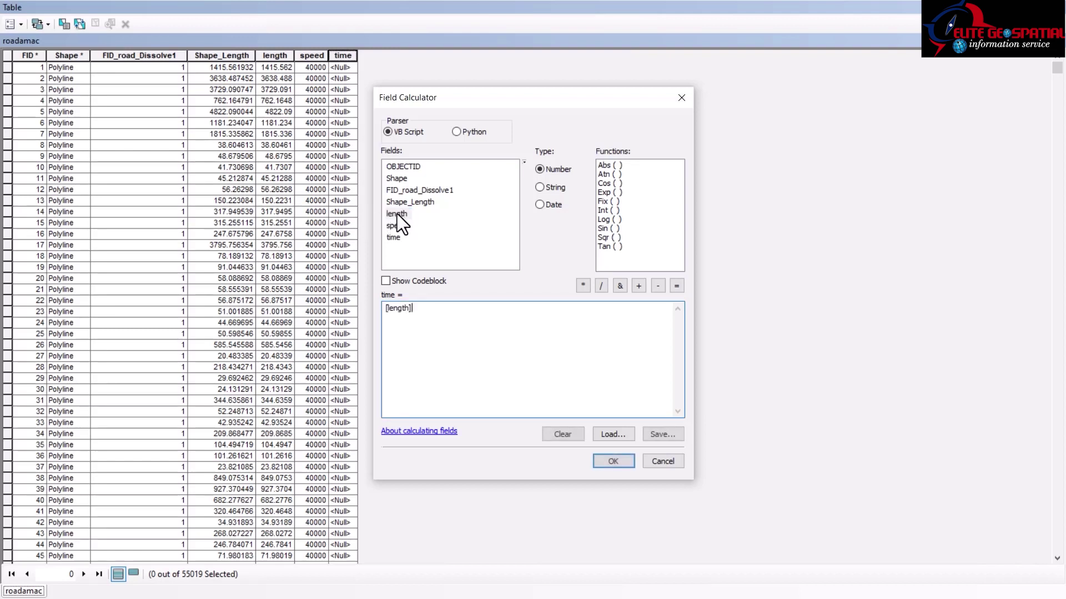
left_click(601, 286)
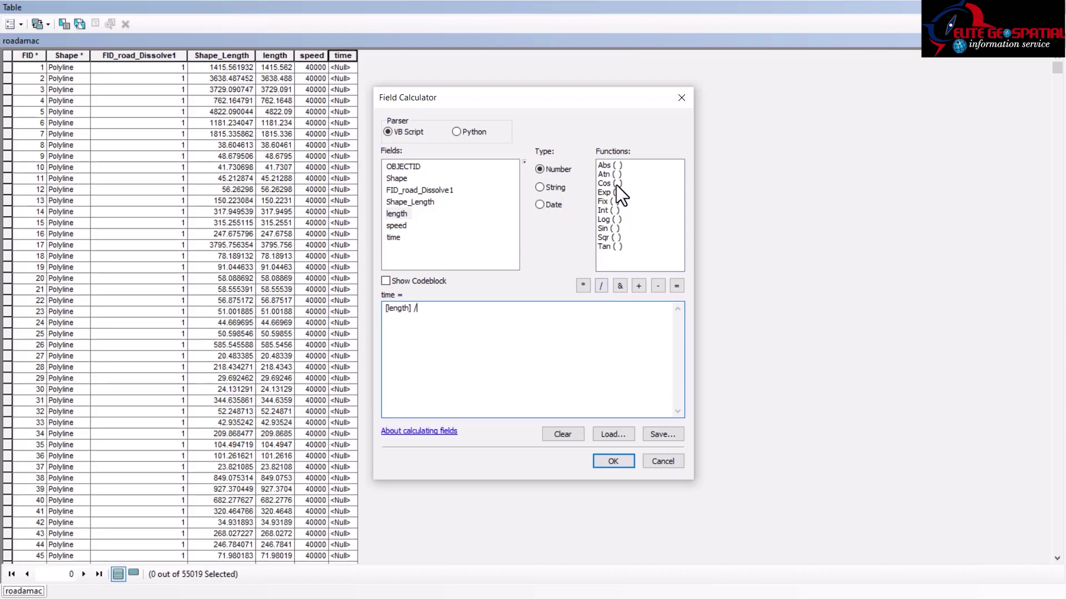
double_click(614, 165)
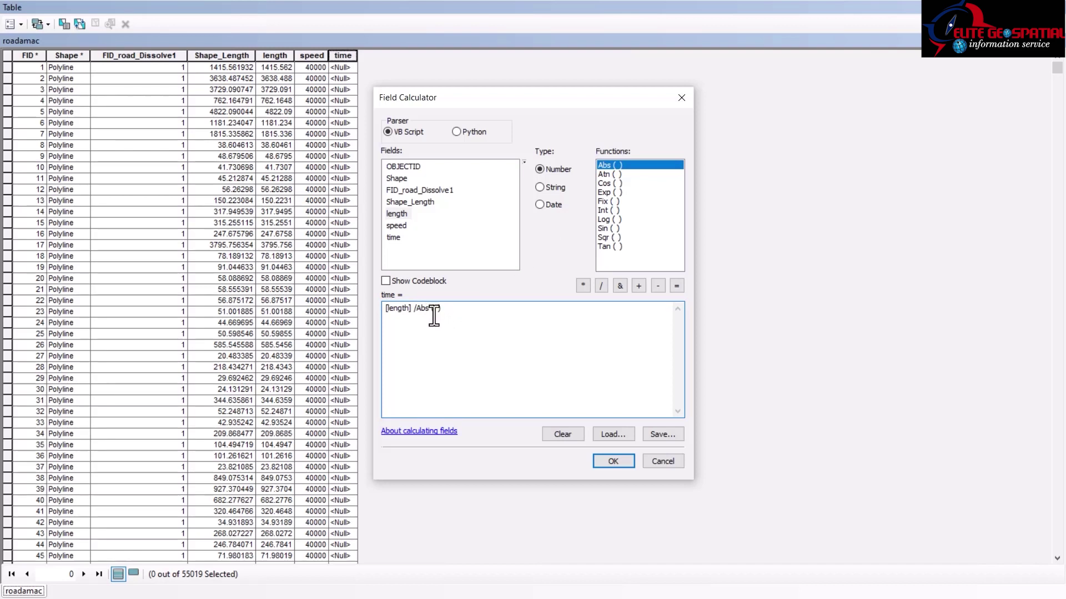
key("BackSpace")
key("BackSpace")
key("BackSpace")
Complete the time expression as length / speed / 60, calculate it for all roads, and close the attribute table
double_click(395, 225)
left_click(421, 308)
key("BackSpace")
left_click(452, 320)
key("BackSpace")
left_click(601, 285)
type("60")
left_click(602, 460)
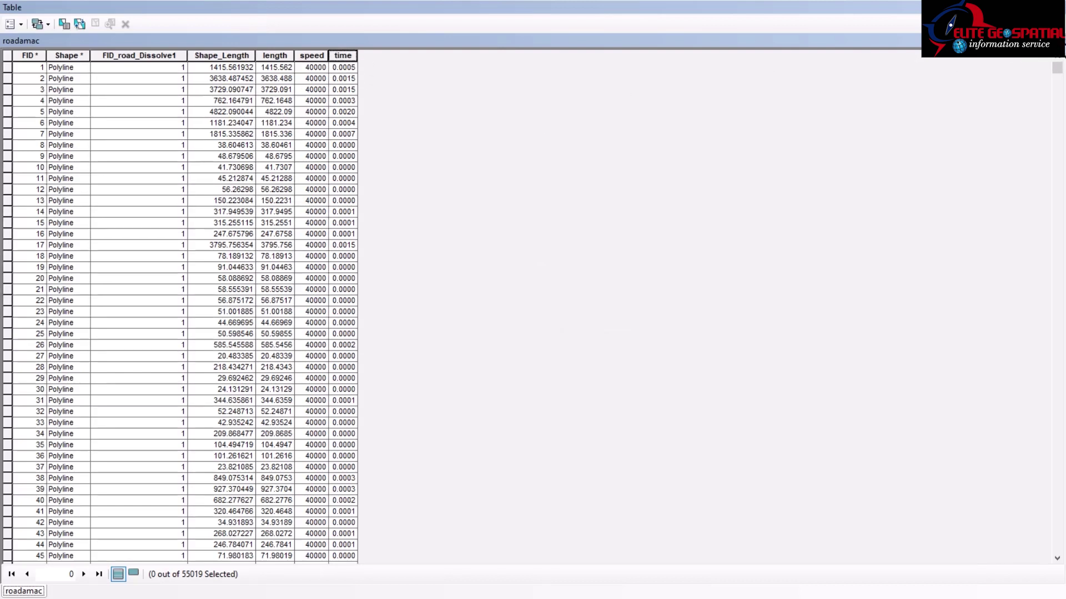
left_click(1054, 7)
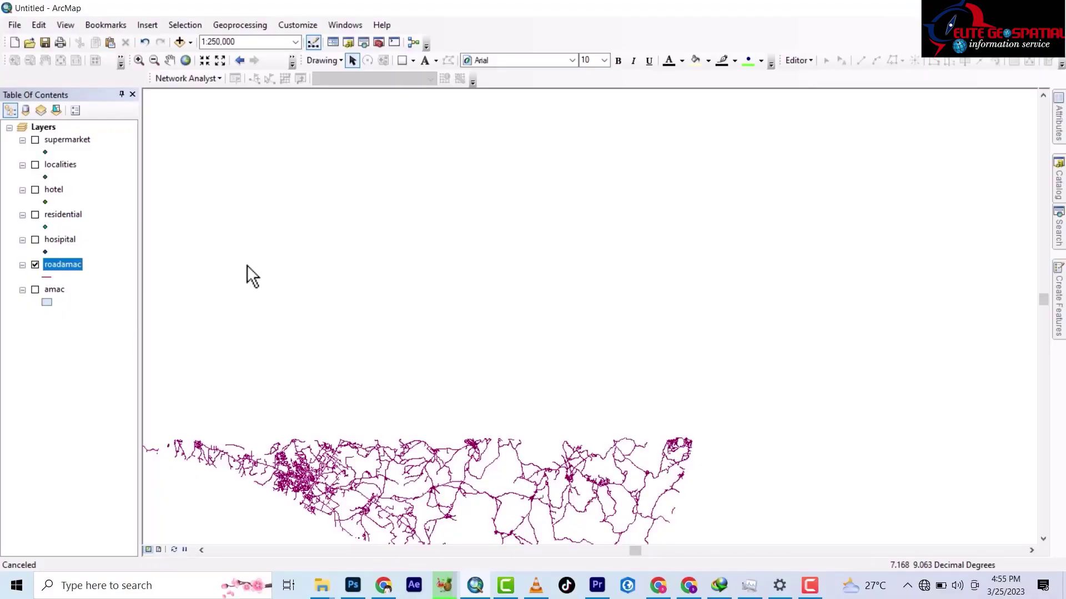
scroll(248, 308, "up", 2)
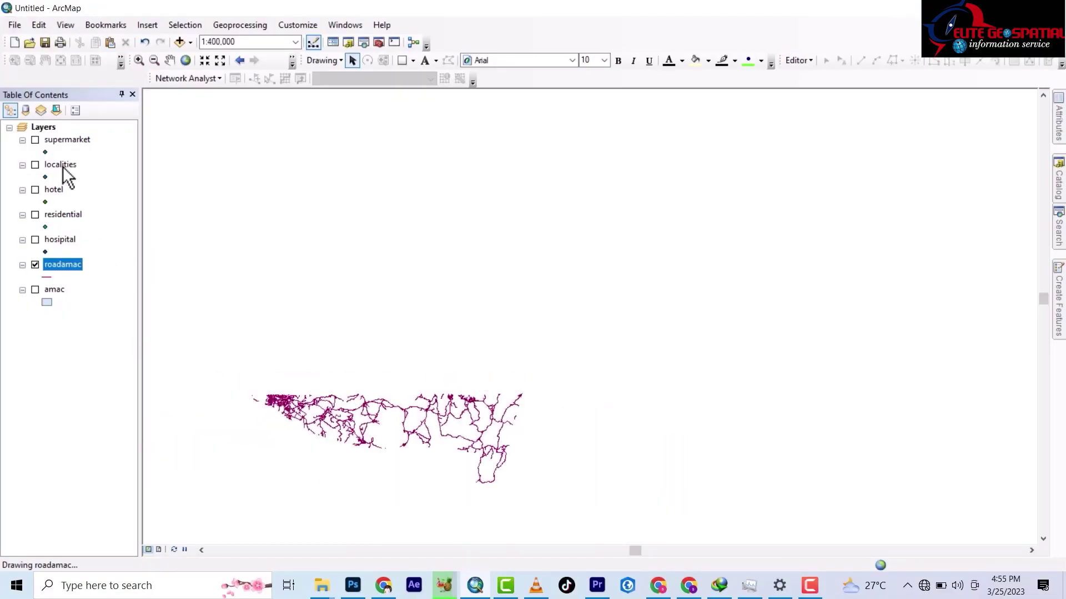